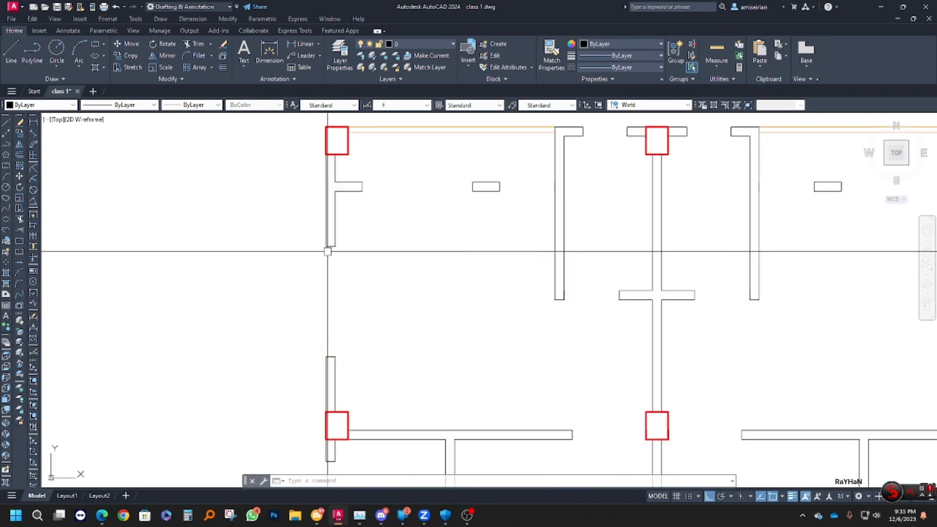
# Examine the floor plan's west wall and its unfilled window openings, from the upper rooms to the staircase
pyautogui.moveTo(354, 265); pyautogui.dragTo(324, 257, button='middle')
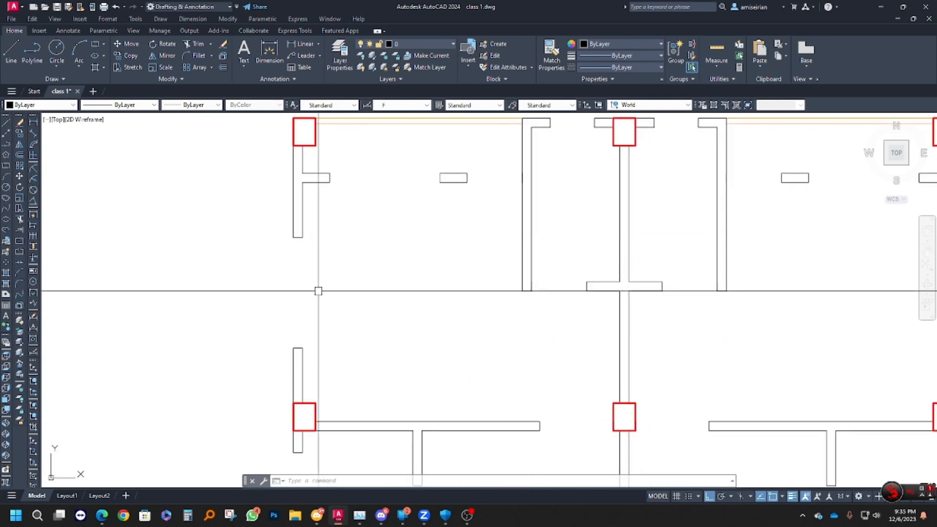
pyautogui.scroll(-2, 300, 273)
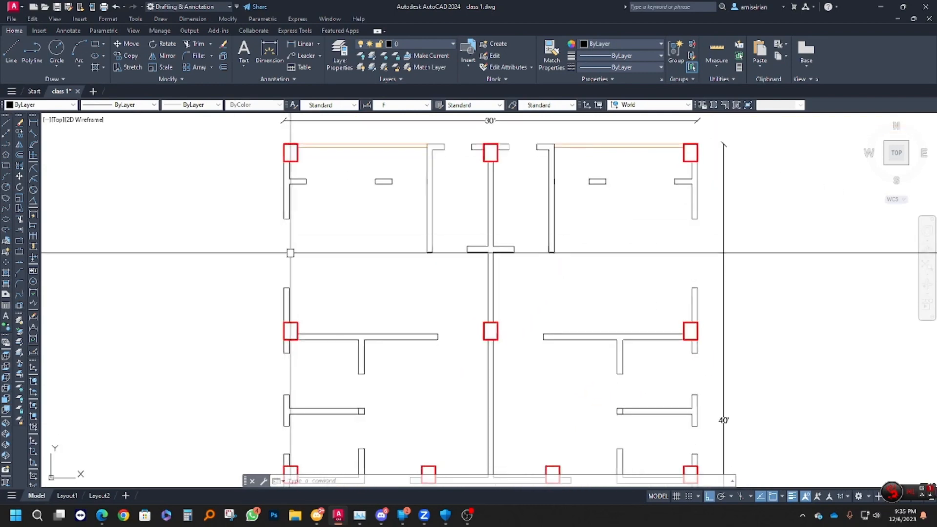
pyautogui.moveTo(287, 251); pyautogui.dragTo(288, 203, button='middle')
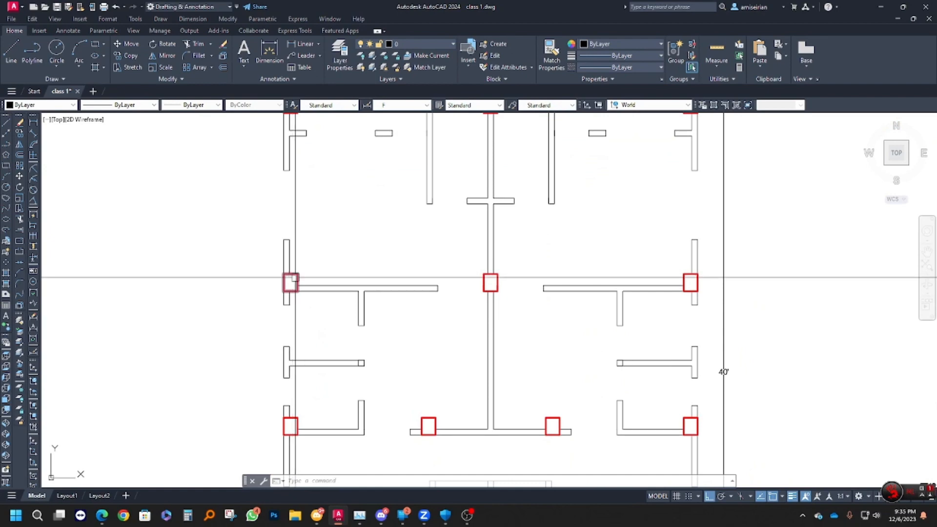
pyautogui.click(467, 518)
pyautogui.scroll(-3, 343, 273)
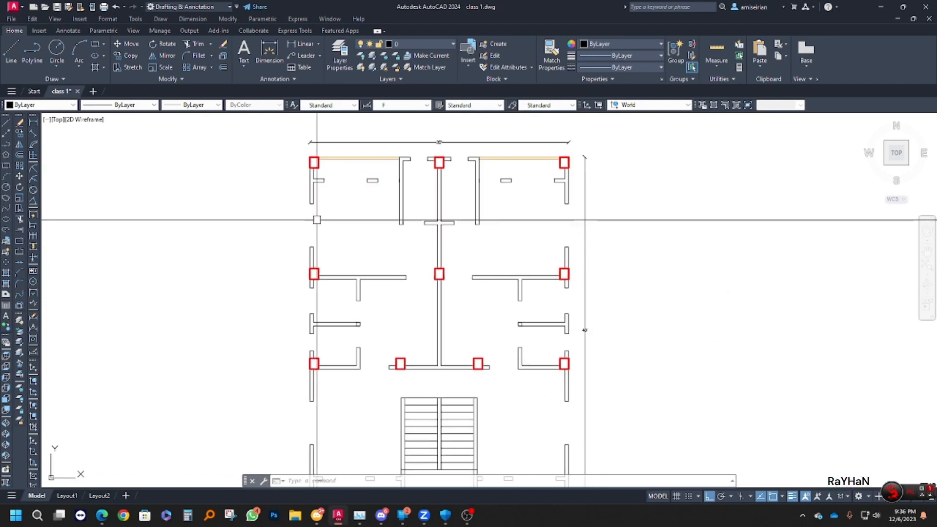
pyautogui.scroll(2, 316, 219)
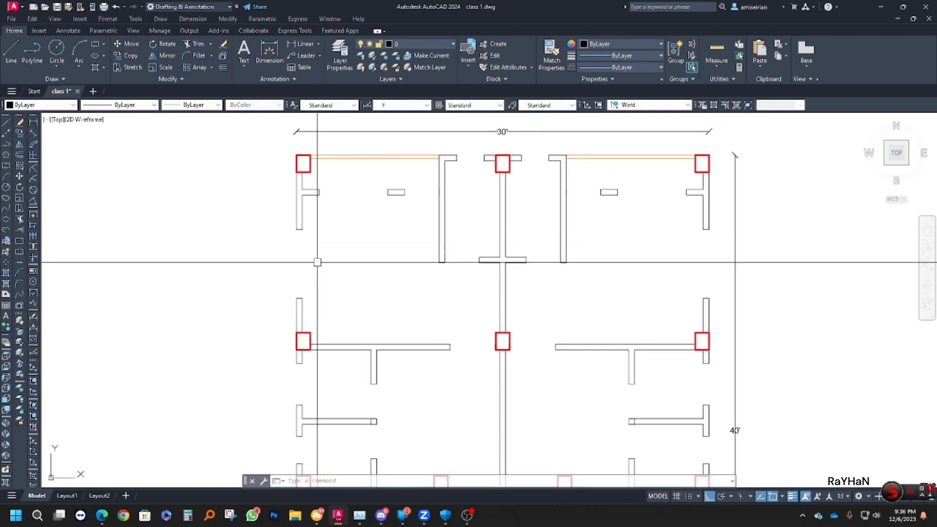
pyautogui.moveTo(311, 378); pyautogui.dragTo(297, 280, button='middle')
pyautogui.scroll(-2, 273, 298)
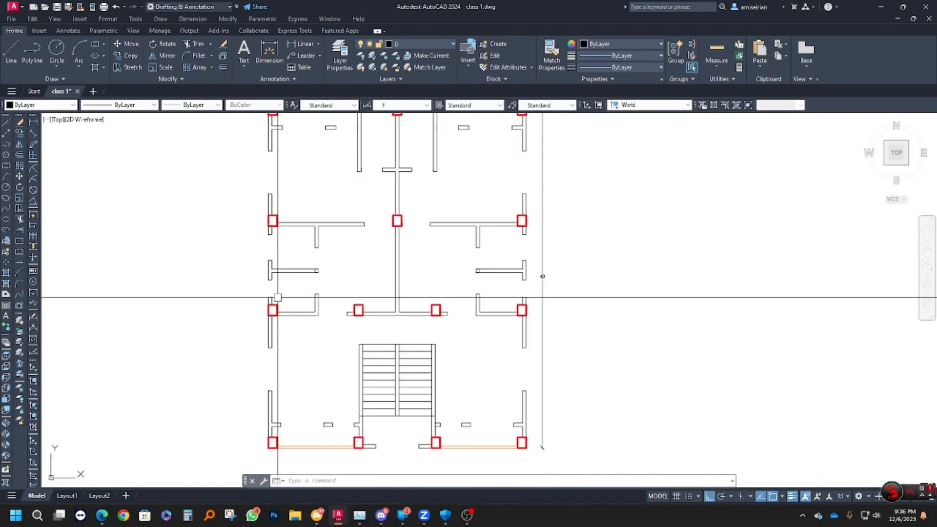
pyautogui.moveTo(278, 298); pyautogui.dragTo(285, 306, button='middle')
pyautogui.press('Return')
pyautogui.scroll(2, 287, 369)
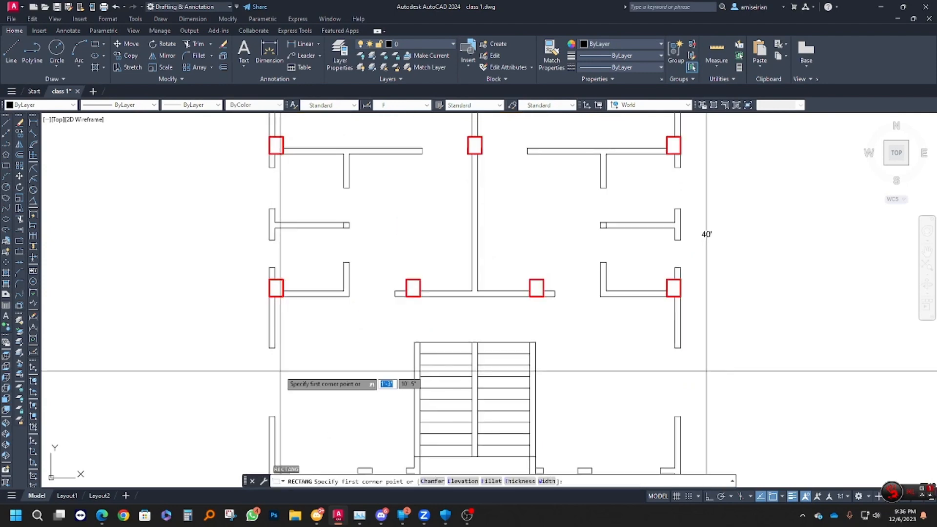
pyautogui.moveTo(286, 370); pyautogui.dragTo(234, 294, button='middle')
pyautogui.scroll(2, 234, 295)
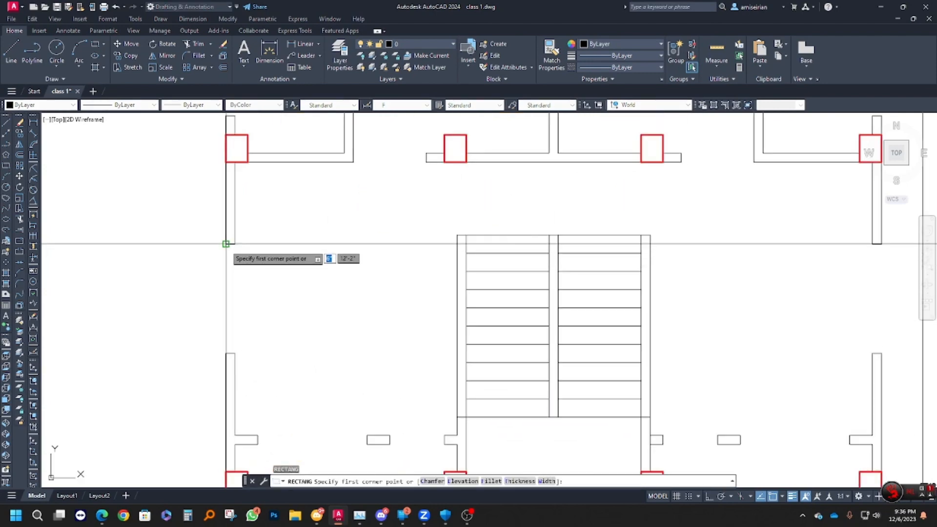
pyautogui.write('5')
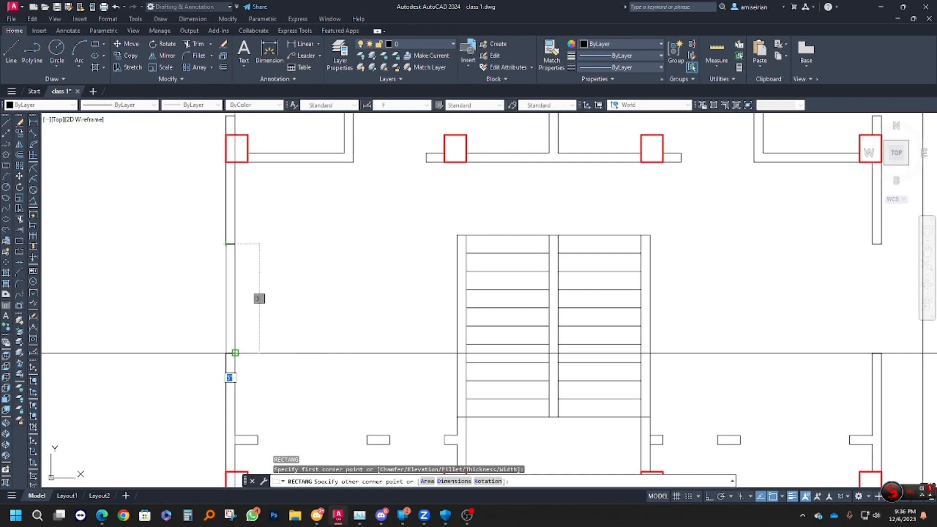
pyautogui.press('Escape')
pyautogui.press('Escape')
# Draw a wall-thick rectangle about 5' long filling the west wall opening level with the staircase
pyautogui.write('c')
pyautogui.press('Return')
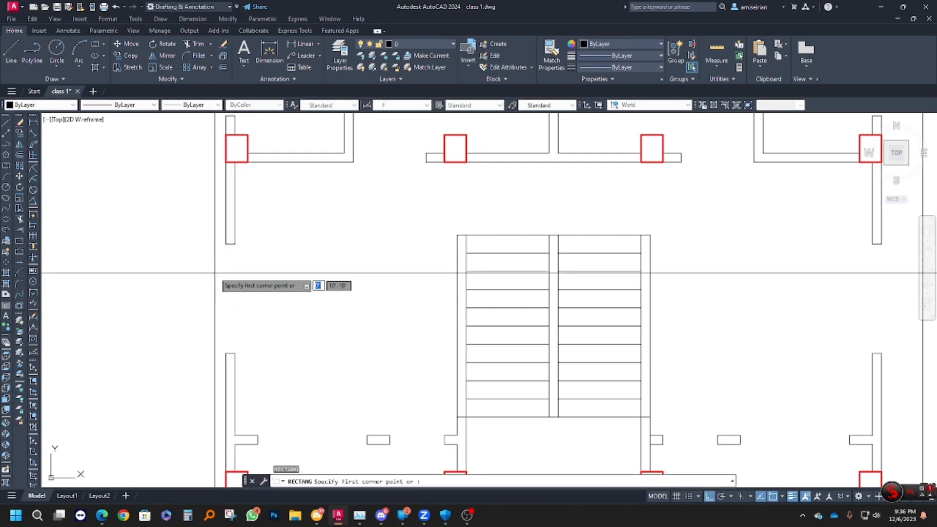
pyautogui.click(226, 243)
pyautogui.write('5')
pyautogui.click(234, 352)
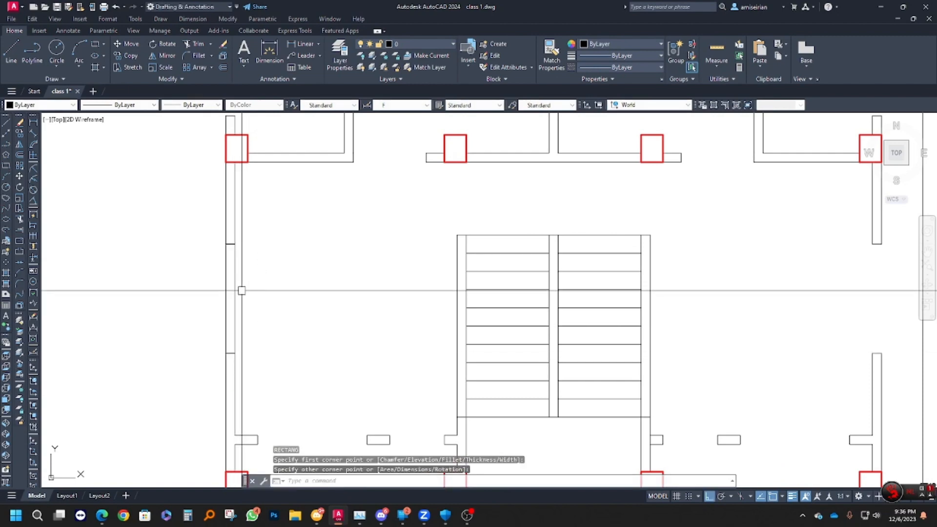
# Offset the new window rectangle inward by 2"
pyautogui.moveTo(241, 288); pyautogui.dragTo(221, 279)
pyautogui.write('o')
pyautogui.press('Return')
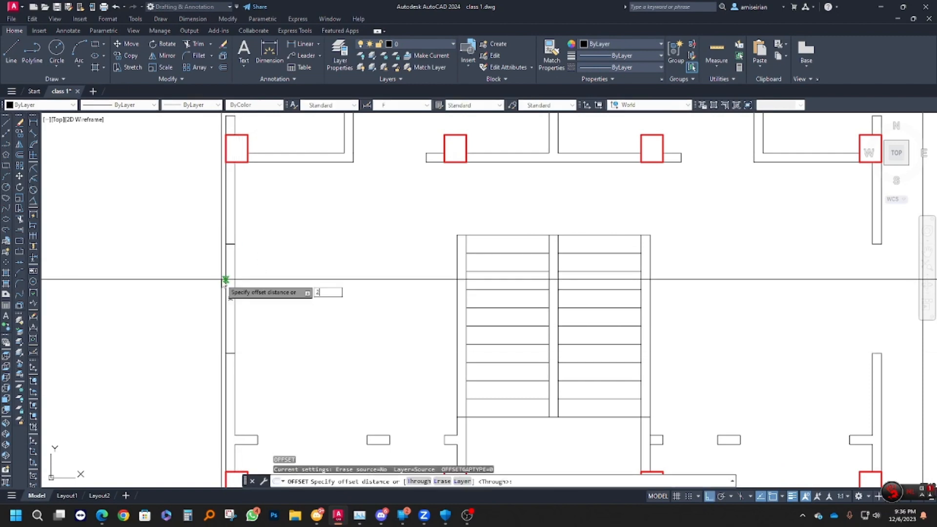
pyautogui.write('2')
pyautogui.press('Return')
pyautogui.scroll(4, 221, 279)
pyautogui.press('Escape')
pyautogui.press('Escape')
pyautogui.scroll(-4, 255, 287)
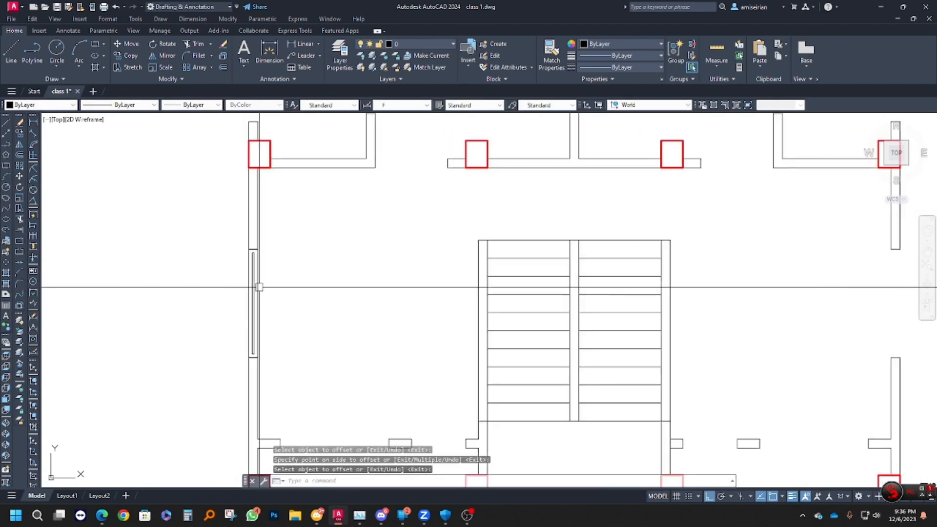
# Assign both rectangles of the window beside the staircase to the WINDOW layer
pyautogui.moveTo(280, 294); pyautogui.dragTo(216, 280)
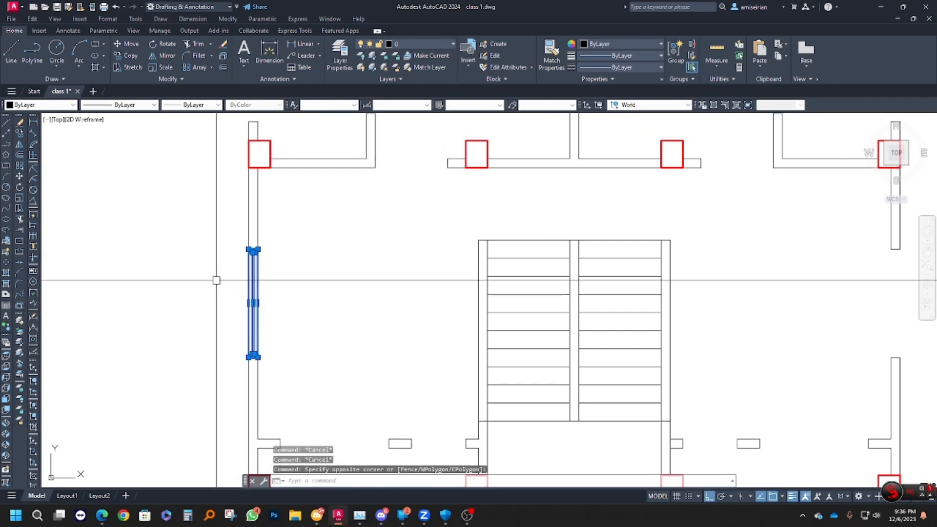
pyautogui.click(415, 45)
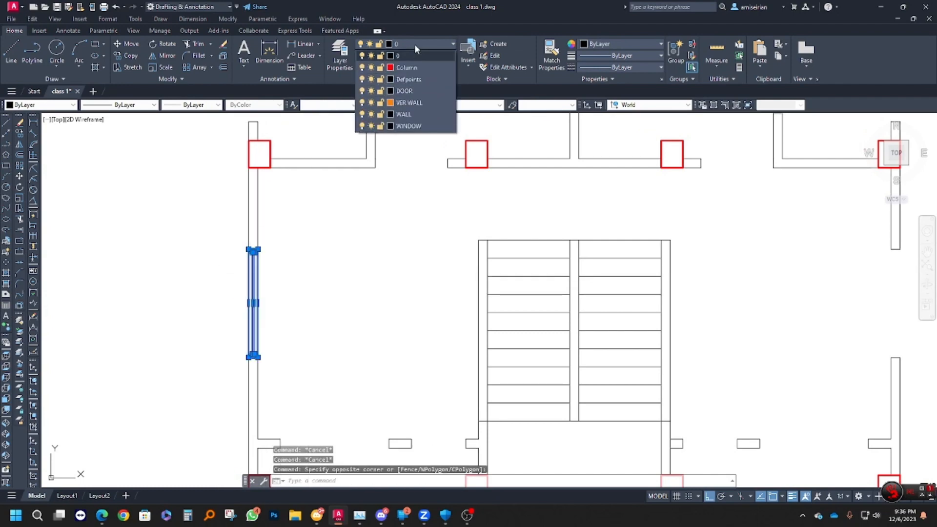
pyautogui.click(409, 126)
pyautogui.press('Escape')
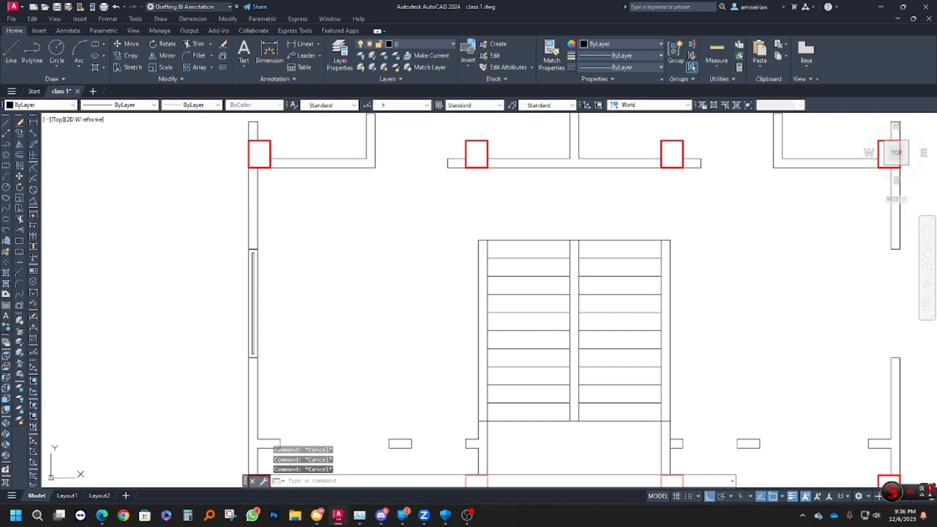
# Set the WINDOW layer's colour to 160 in the layer properties
pyautogui.write('la')
pyautogui.press('Return')
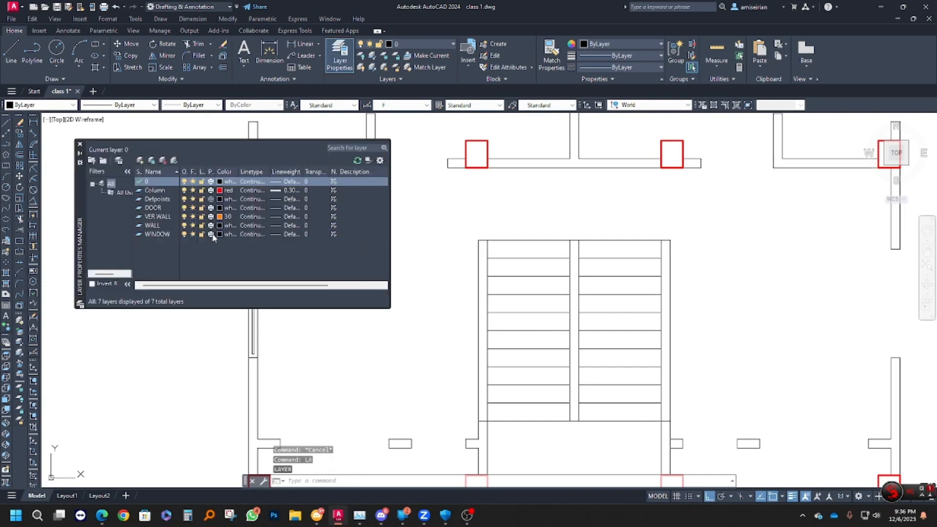
pyautogui.click(217, 234)
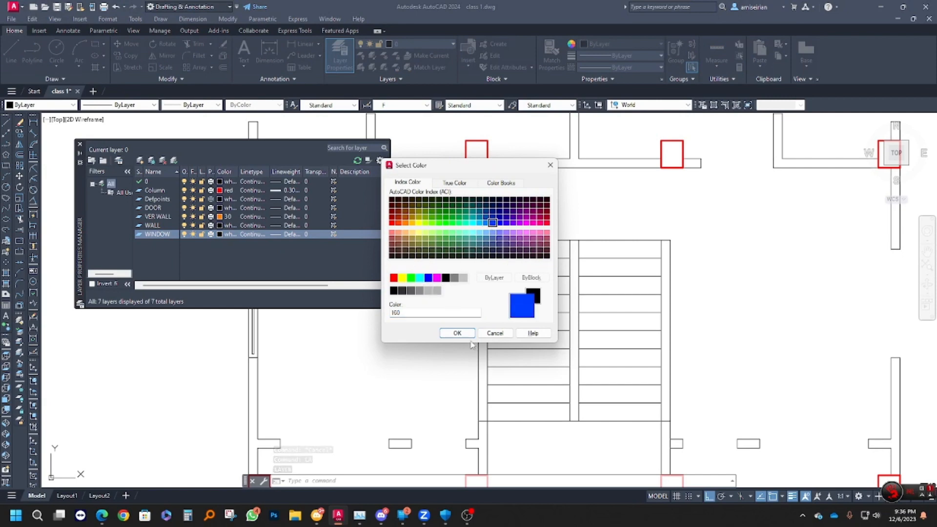
pyautogui.click(457, 333)
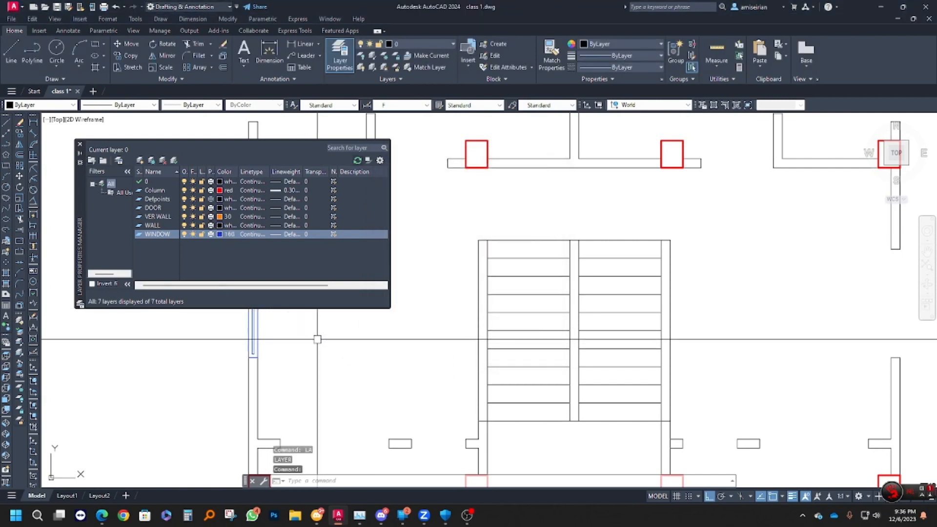
pyautogui.click(79, 145)
# Draw rectangles filling the two smaller west wall openings above and below the short partition wall
pyautogui.moveTo(303, 265)
pyautogui.mouseDown(button='middle')
pyautogui.moveTo(343, 272)
pyautogui.moveTo(348, 302)
pyautogui.mouseUp(button='middle')
pyautogui.click(349, 326)
pyautogui.click(209, 306)
pyautogui.scroll(-8, 364, 320)
pyautogui.scroll(4, 355, 342)
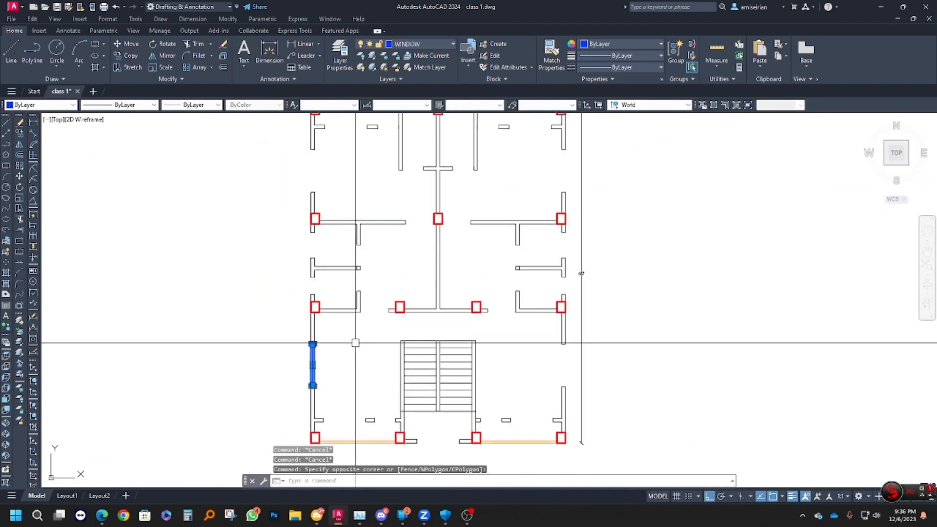
pyautogui.press('Return')
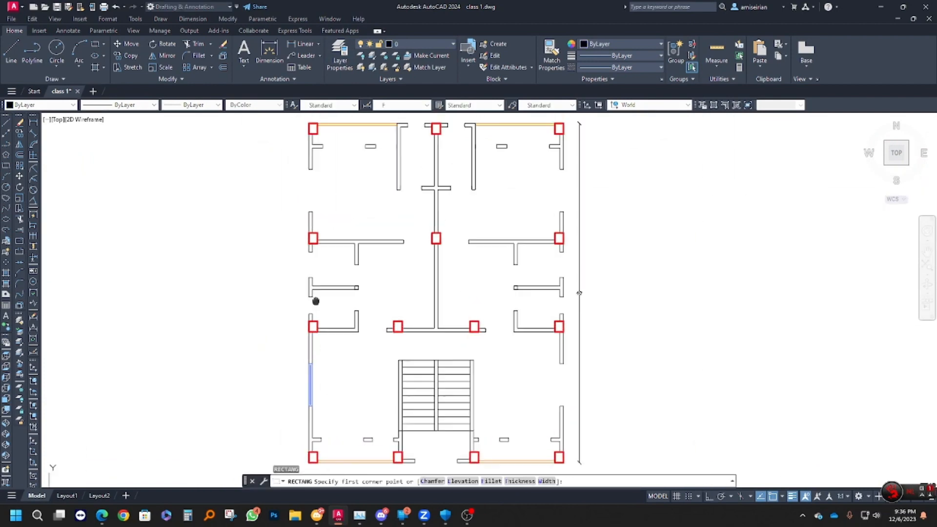
pyautogui.scroll(4, 312, 305)
pyautogui.click(310, 308)
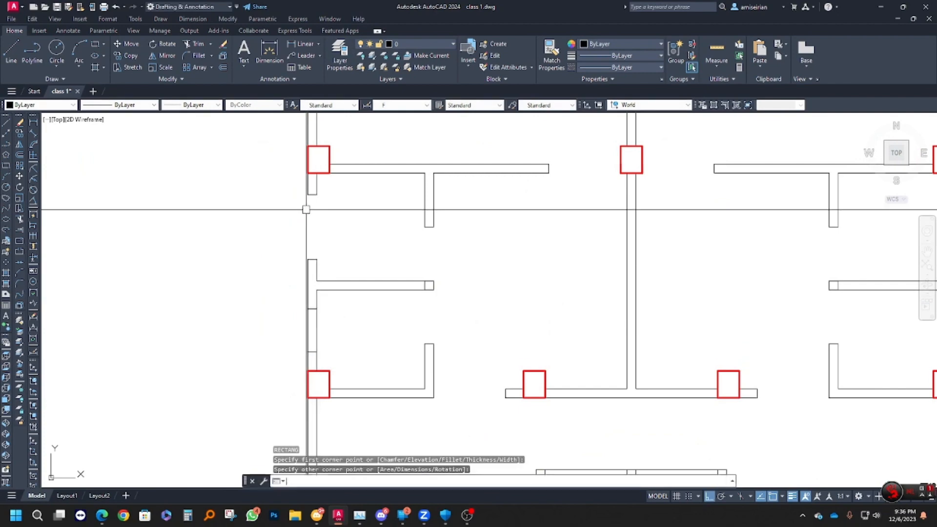
pyautogui.press('Escape')
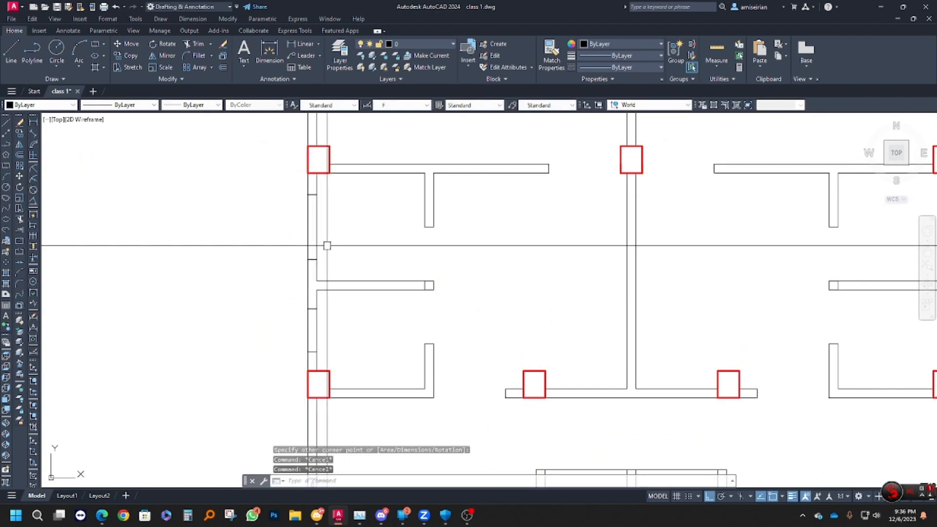
# Offset the two smaller window rectangles inward by 2"
pyautogui.write('o')
pyautogui.press('Return')
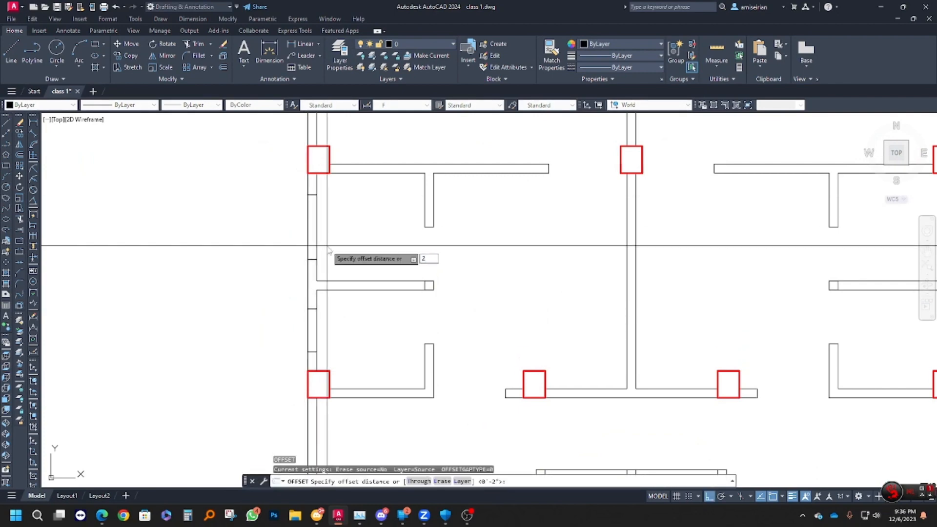
pyautogui.write('2')
pyautogui.press('Return')
pyautogui.scroll(4, 317, 229)
pyautogui.click(317, 229)
pyautogui.click(309, 229)
pyautogui.scroll(-4, 308, 273)
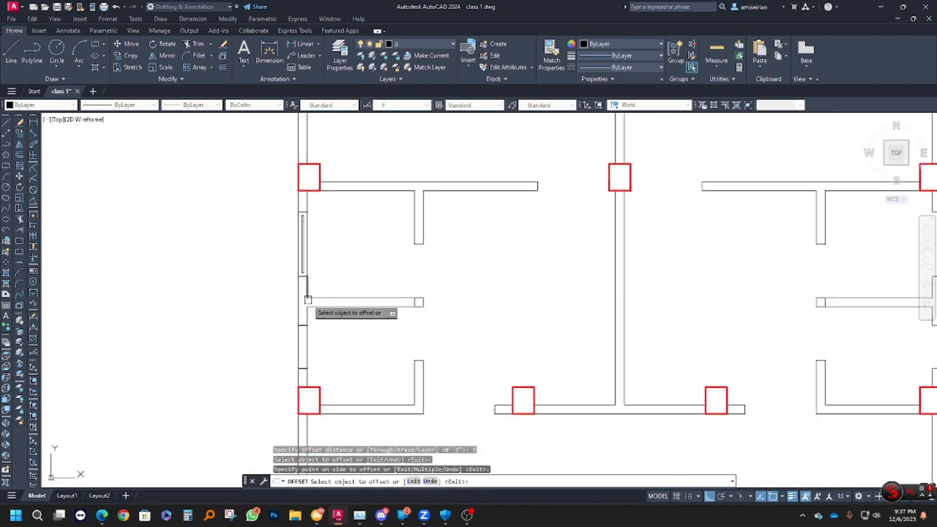
pyautogui.scroll(2, 311, 350)
pyautogui.click(306, 350)
pyautogui.click(298, 349)
pyautogui.press('Escape')
# Assign all rectangles of the two smaller west wall windows to the WINDOW layer
pyautogui.click(320, 351)
pyautogui.click(297, 332)
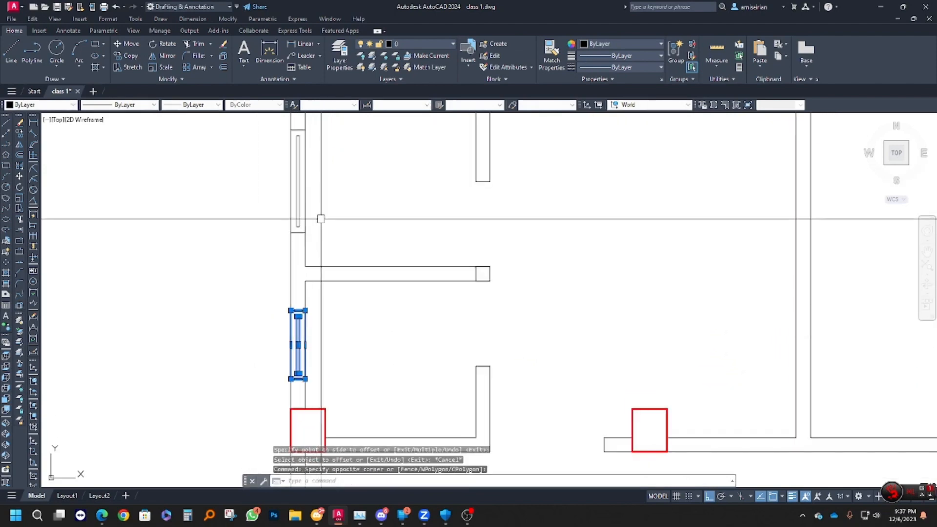
pyautogui.click(320, 216)
pyautogui.click(296, 196)
pyautogui.click(426, 44)
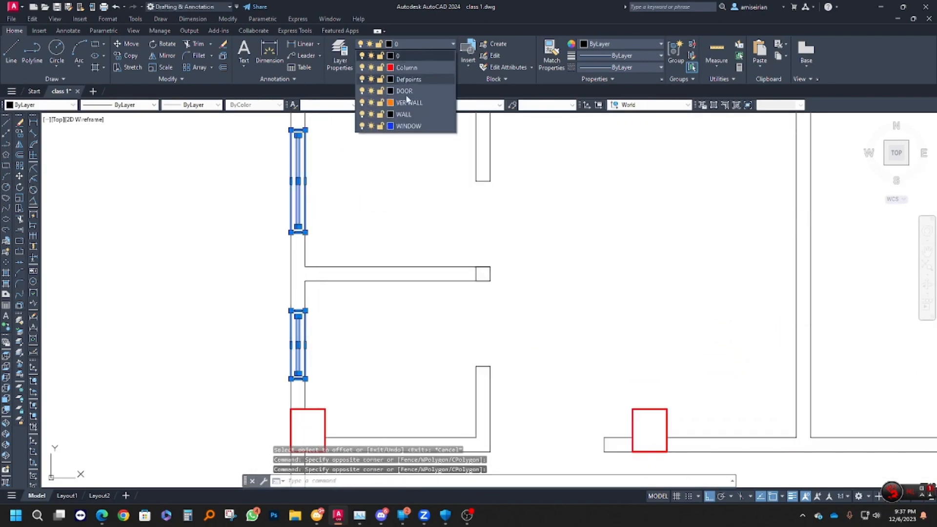
pyautogui.click(399, 126)
pyautogui.scroll(-5, 345, 245)
pyautogui.press('Escape')
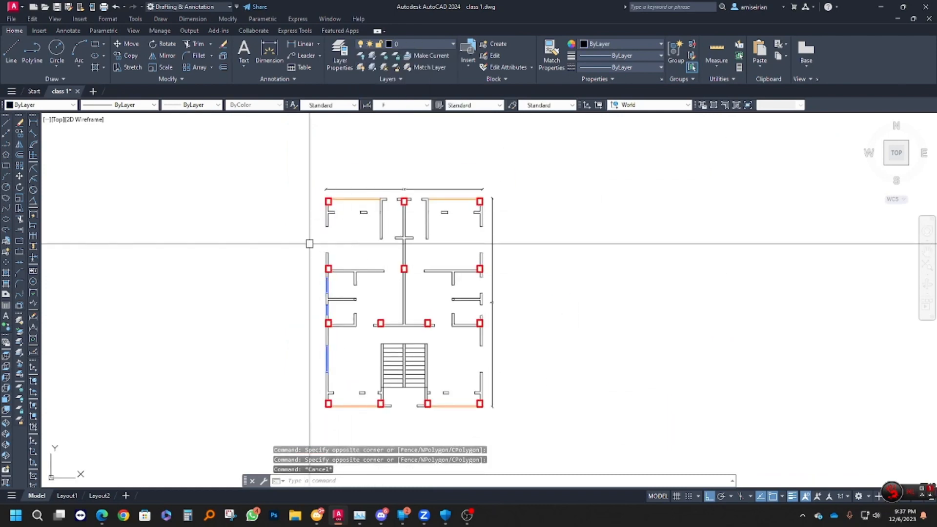
pyautogui.scroll(2, 313, 276)
pyautogui.press('Escape')
pyautogui.scroll(2, 314, 277)
pyautogui.click(299, 261)
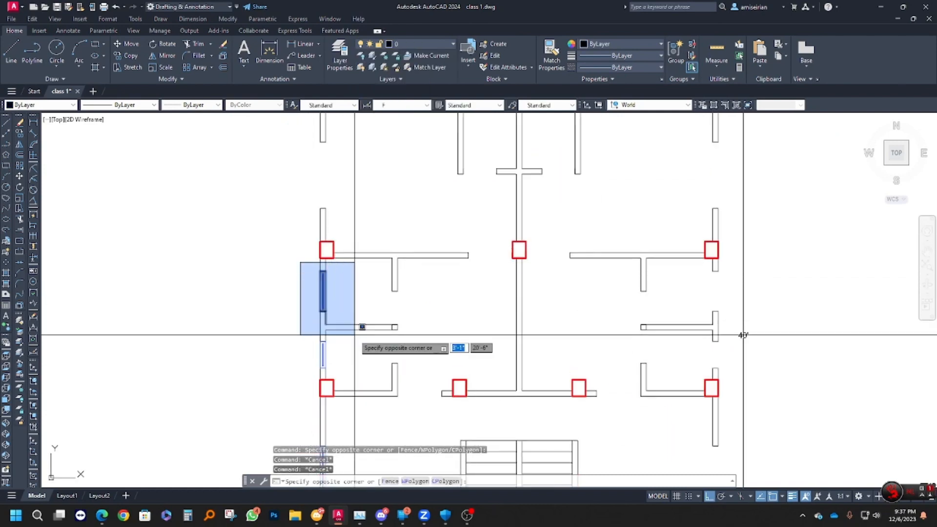
pyautogui.click(349, 319)
pyautogui.scroll(-2, 349, 318)
pyautogui.click(289, 275)
pyautogui.click(357, 325)
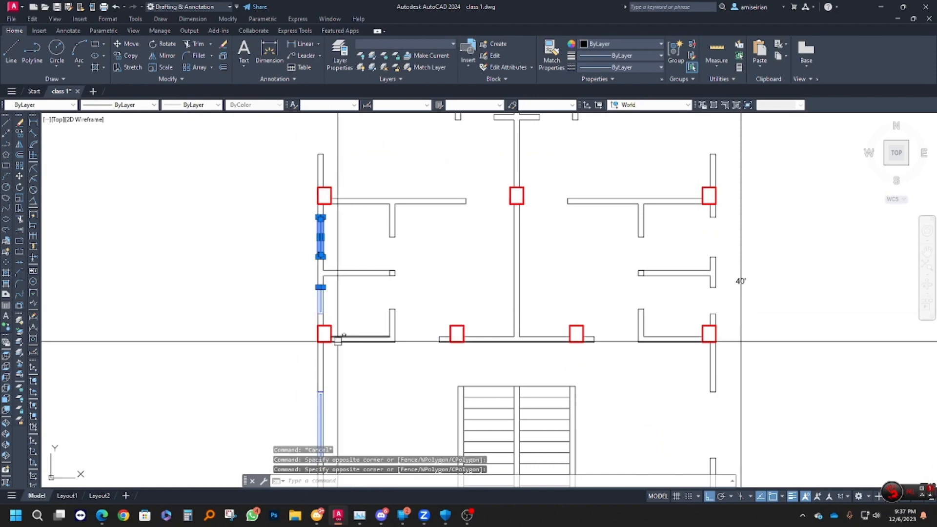
pyautogui.press('Escape')
# Copy the large west wall window beside the staircase into the empty space outside the plan's west side
pyautogui.scroll(-3, 327, 268)
pyautogui.scroll(4, 314, 317)
pyautogui.click(313, 308)
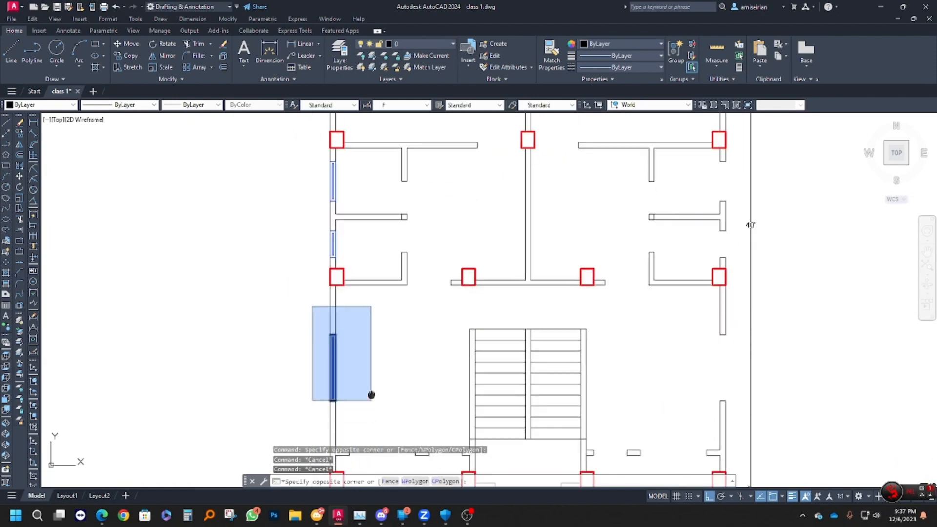
pyautogui.click(372, 394)
pyautogui.moveTo(232, 338); pyautogui.dragTo(236, 284, button='middle')
pyautogui.click(20, 133)
pyautogui.click(316, 289)
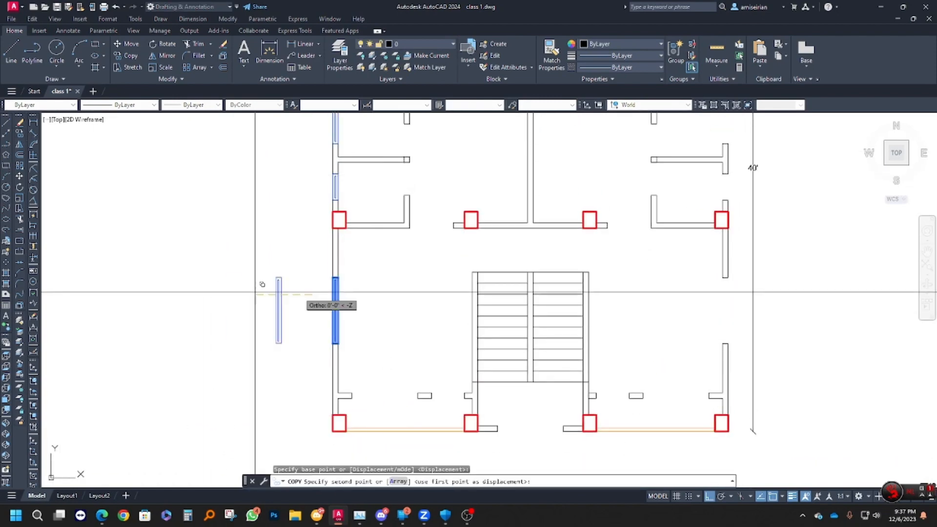
pyautogui.click(213, 257)
pyautogui.press('Escape')
# Rotate the copied window outside the plan to a horizontal orientation
pyautogui.click(205, 254)
pyautogui.click(257, 357)
pyautogui.write('r')
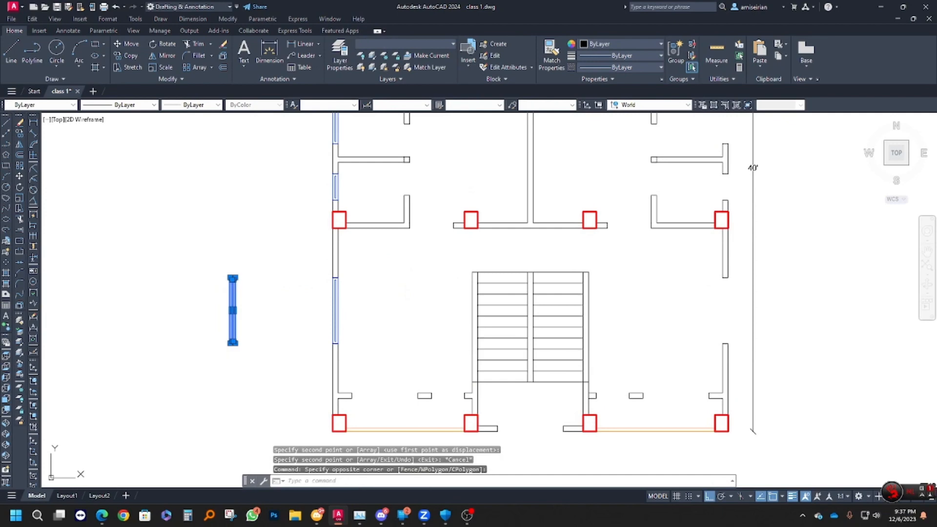
pyautogui.press('Return')
pyautogui.click(234, 296)
pyautogui.click(266, 358)
pyautogui.press('Escape')
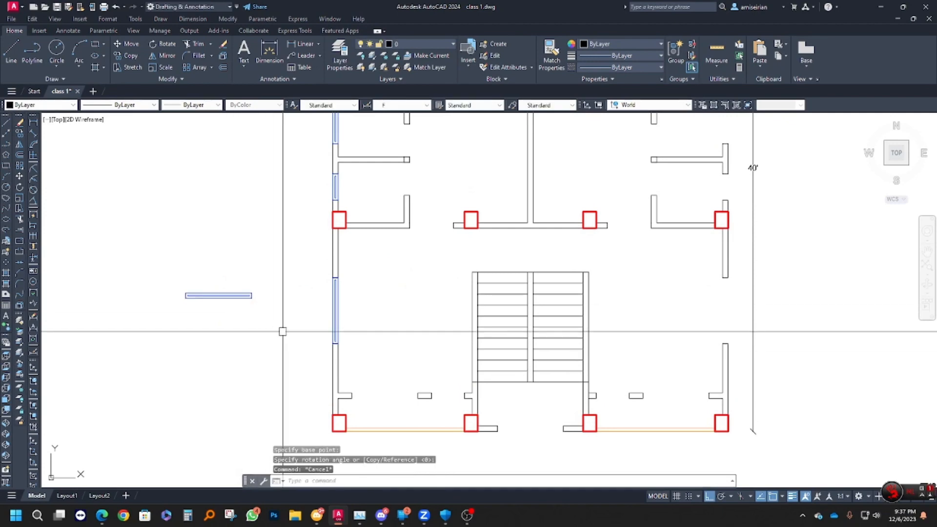
pyautogui.click(282, 332)
pyautogui.click(167, 272)
pyautogui.press('Escape')
pyautogui.click(286, 335)
pyautogui.click(177, 275)
pyautogui.write('r')
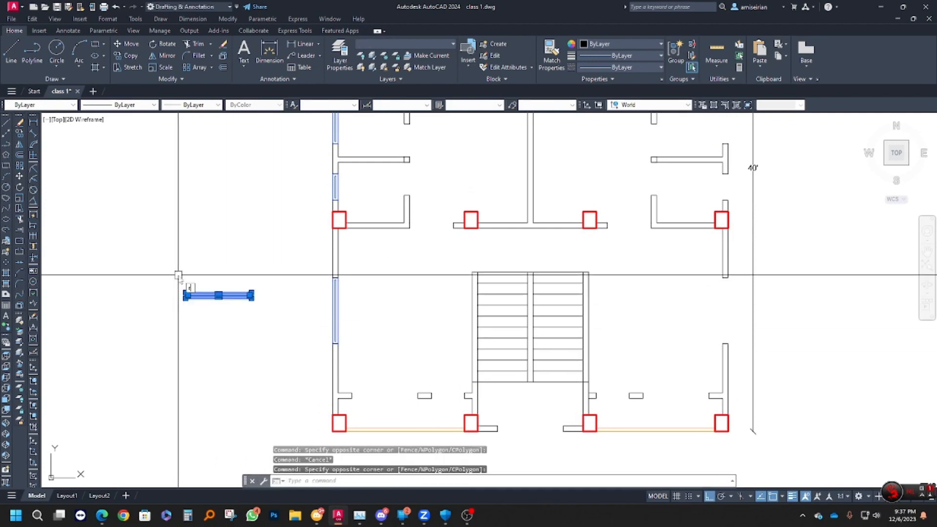
pyautogui.write('o')
pyautogui.press('Return')
pyautogui.press('Escape')
pyautogui.press('Escape')
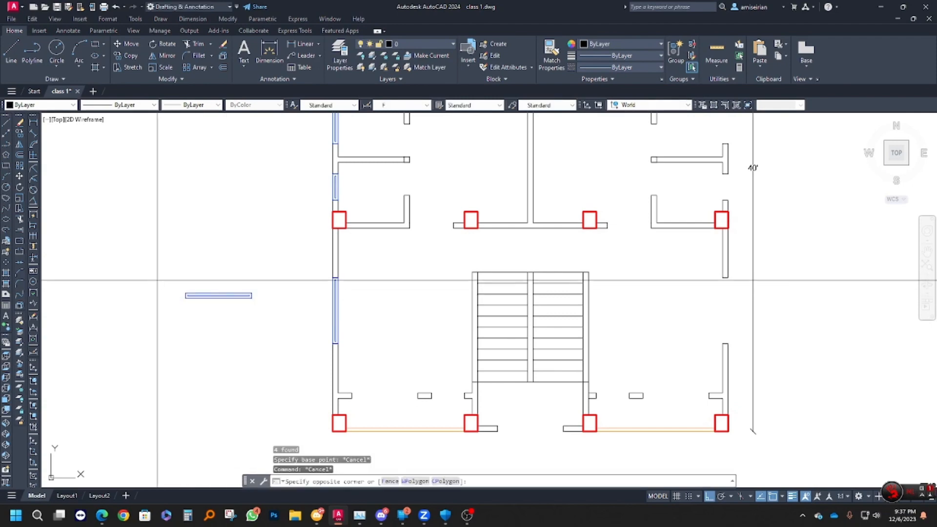
pyautogui.click(283, 334)
pyautogui.click(161, 259)
pyautogui.write('co')
pyautogui.press('Return')
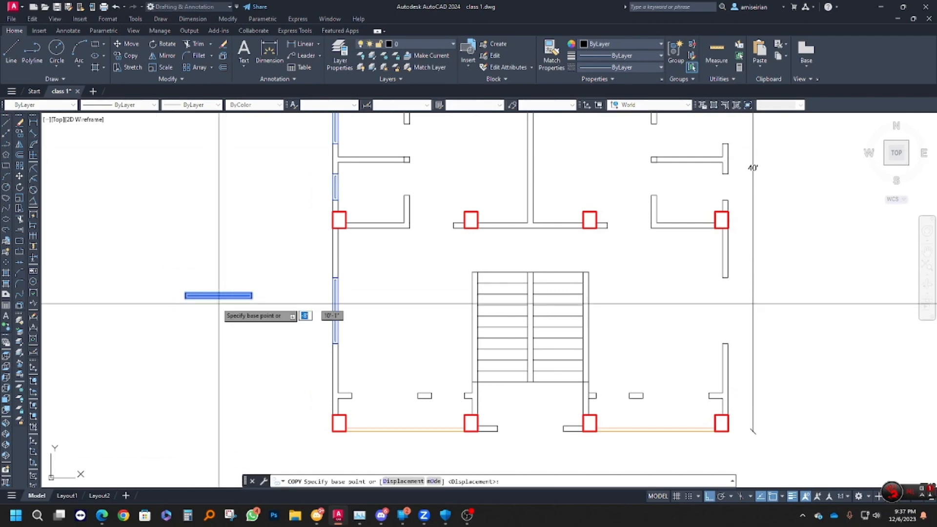
pyautogui.press('Escape')
# Copy the horizontal window outside the plan into the opening of the southwest room's south inner wall
pyautogui.click(149, 274)
pyautogui.click(250, 315)
pyautogui.press('Return')
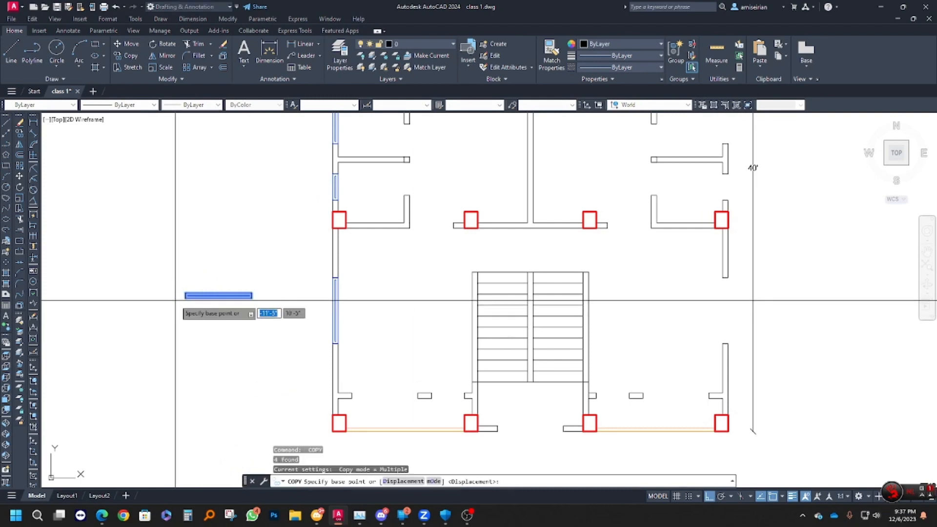
pyautogui.click(186, 298)
pyautogui.scroll(-3, 341, 371)
pyautogui.scroll(4, 347, 390)
pyautogui.scroll(-4, 371, 390)
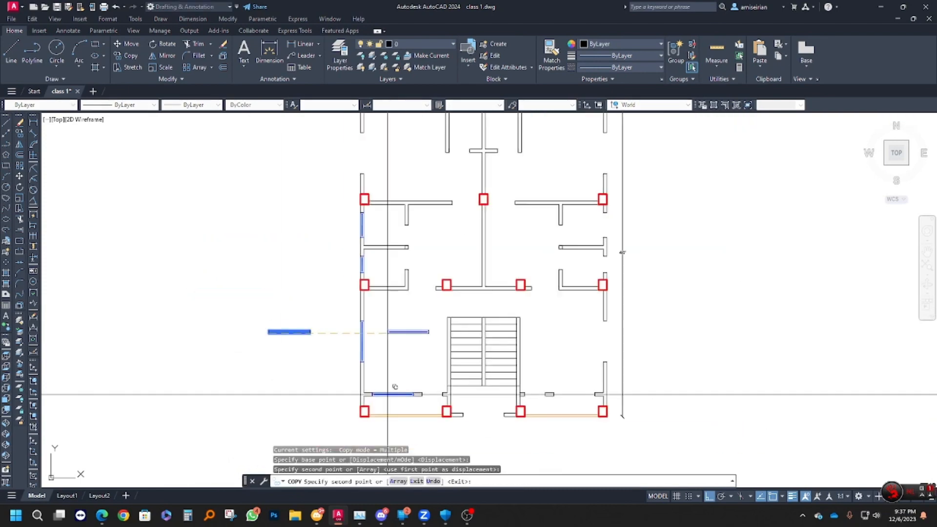
# Place another copy of the horizontal window in the opening of the northwest room's north inner wall and finish copying
pyautogui.scroll(3, 408, 319)
pyautogui.scroll(2, 395, 217)
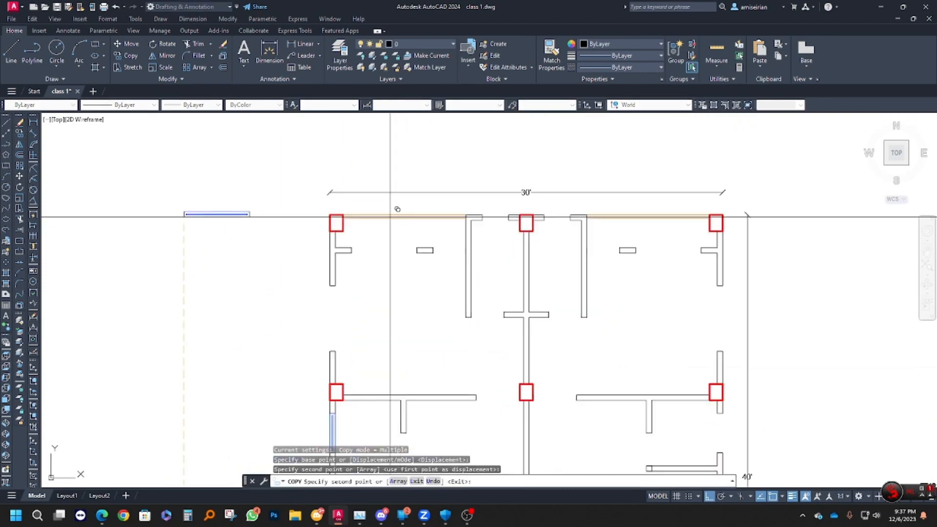
pyautogui.click(347, 251)
pyautogui.scroll(-2, 395, 319)
pyautogui.scroll(-3, 396, 319)
pyautogui.scroll(5, 435, 306)
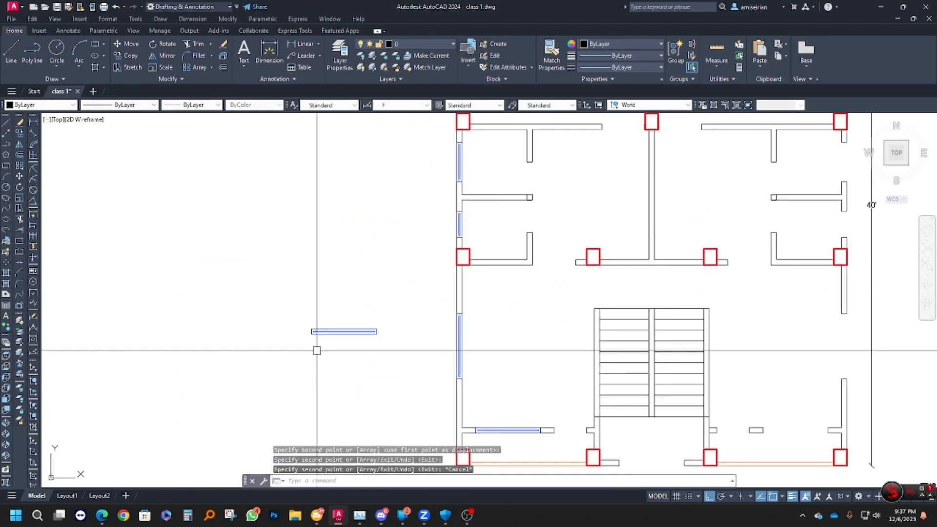
pyautogui.press('Escape')
# Copy the large west wall window beside the staircase up into the northwest room's west wall opening
pyautogui.click(437, 294)
pyautogui.click(470, 376)
pyautogui.press('space')
pyautogui.click(459, 377)
pyautogui.scroll(-5, 464, 344)
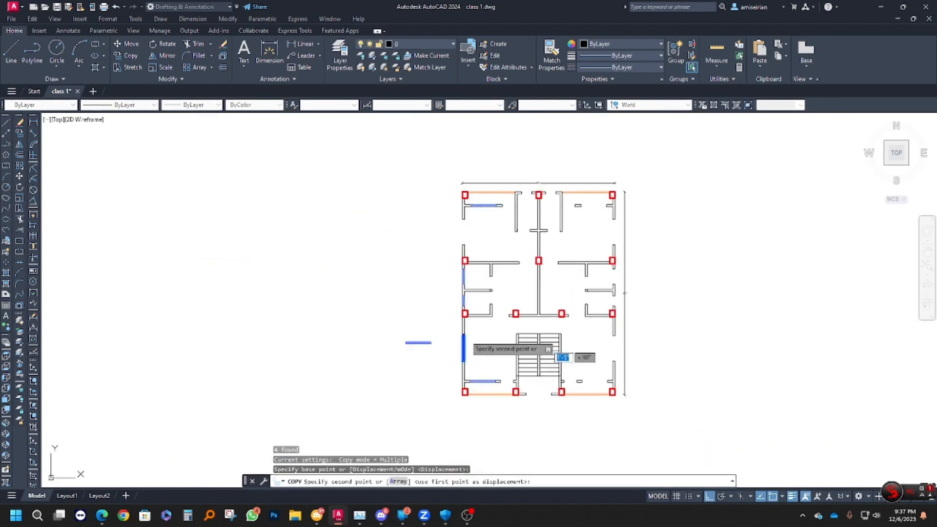
pyautogui.scroll(5, 467, 300)
pyautogui.click(464, 307)
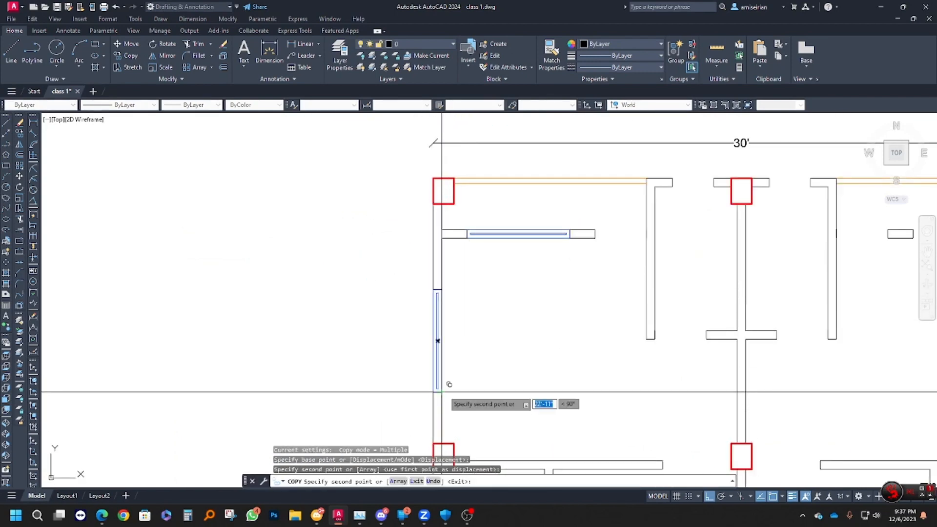
pyautogui.press('Escape')
# Copy the smallest west wall window into the empty space outside the plan's west side
pyautogui.scroll(-5, 394, 216)
pyautogui.scroll(4, 441, 256)
pyautogui.scroll(-3, 397, 219)
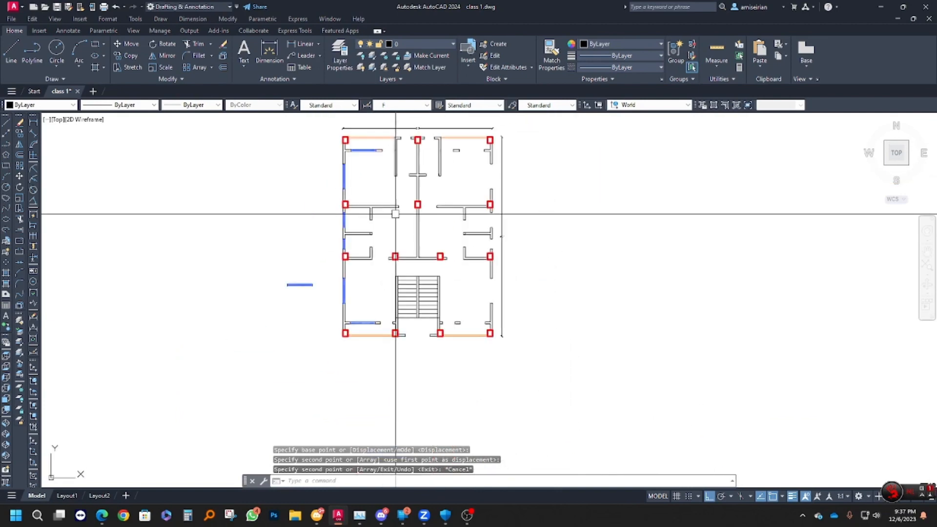
pyautogui.scroll(1, 389, 241)
pyautogui.moveTo(389, 241); pyautogui.dragTo(382, 281, button='middle')
pyautogui.press('Escape')
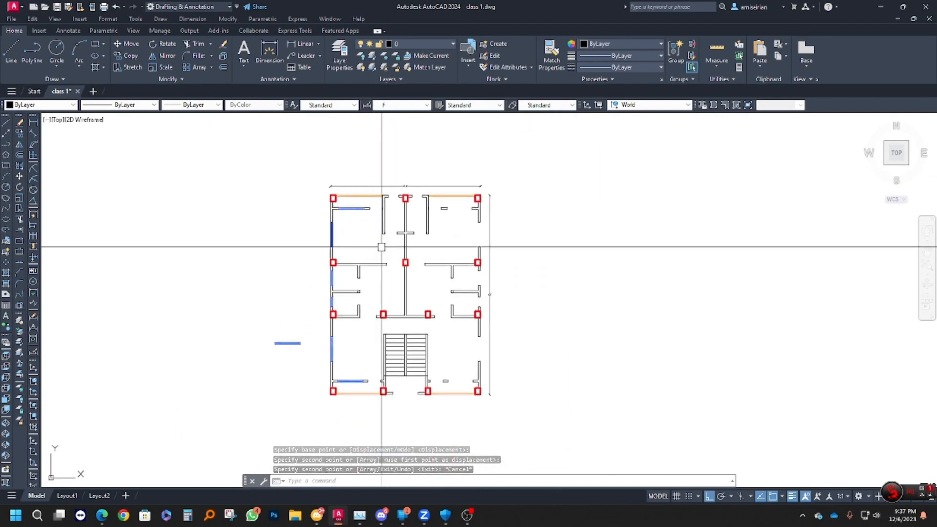
pyautogui.scroll(4, 319, 293)
pyautogui.click(290, 330)
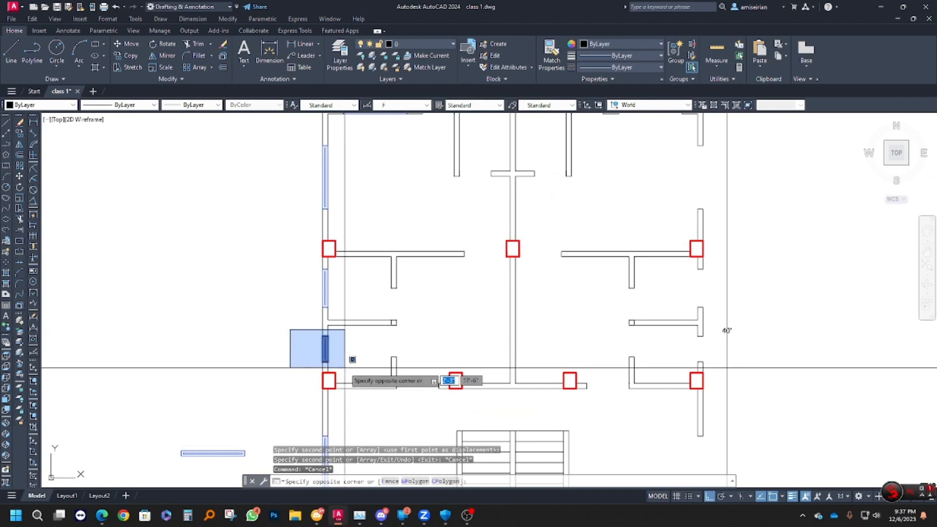
pyautogui.click(329, 371)
pyautogui.write('co')
pyautogui.press('Return')
pyautogui.click(325, 337)
pyautogui.click(233, 336)
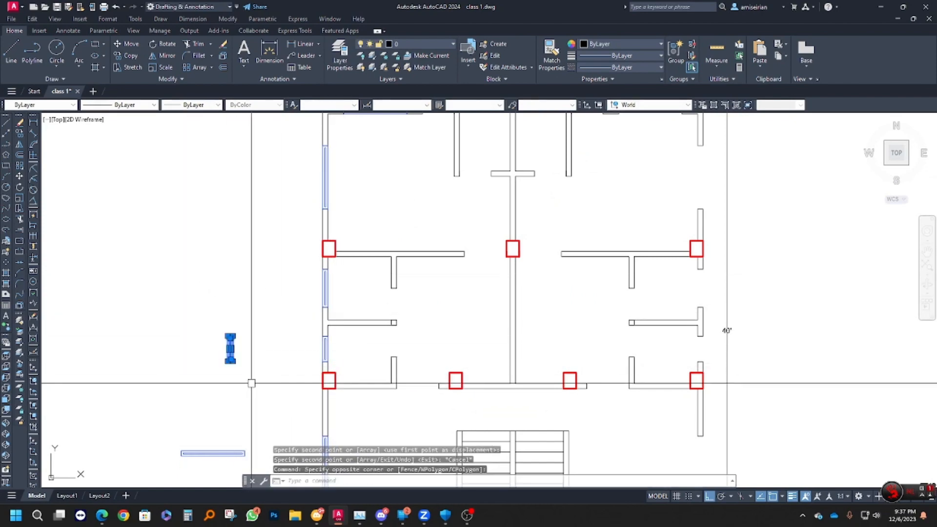
# Rotate the copied small window outside the plan to a horizontal orientation
pyautogui.press('Escape')
pyautogui.click(253, 376)
pyautogui.press('Return')
pyautogui.click(249, 345)
pyautogui.click(259, 395)
# Move the rotated small window into the north wall opening just west of the middle column
pyautogui.click(266, 356)
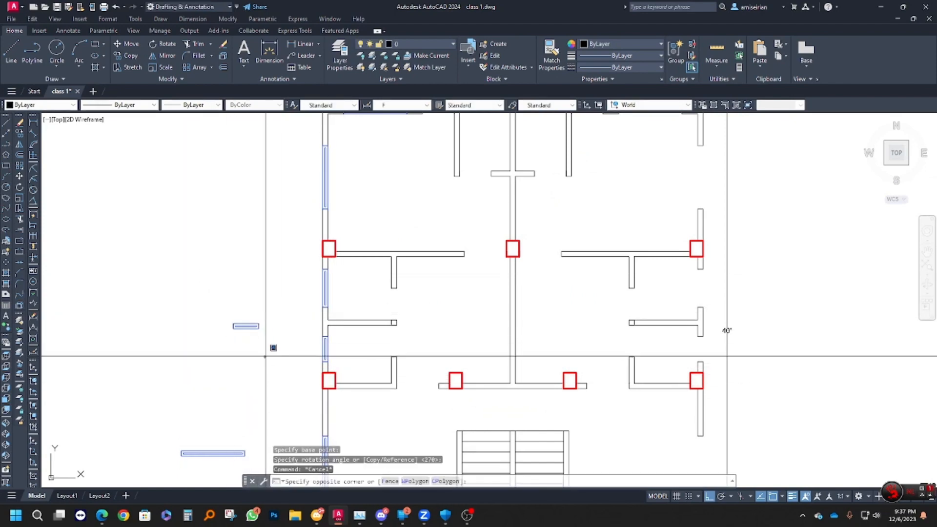
pyautogui.click(205, 283)
pyautogui.write('m')
pyautogui.press('Return')
pyautogui.click(266, 319)
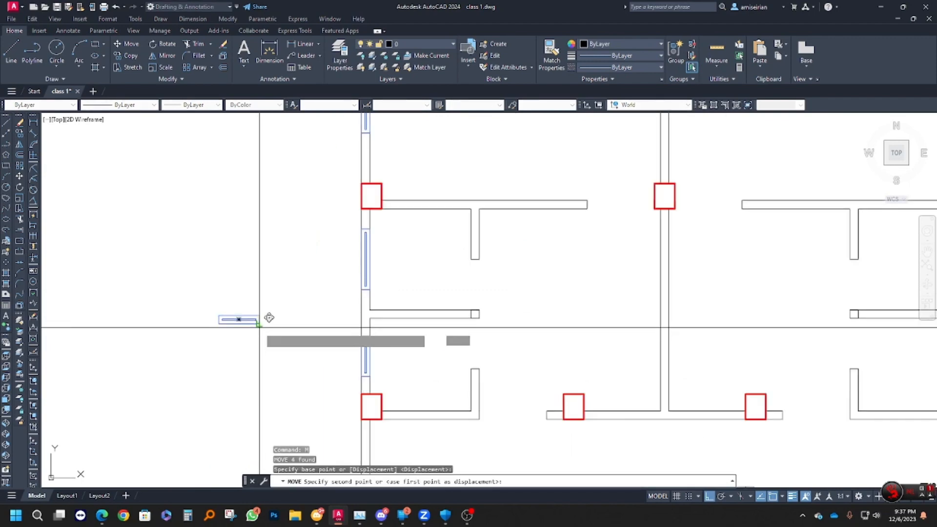
pyautogui.scroll(-5, 328, 241)
pyautogui.scroll(7, 375, 220)
pyautogui.press('Escape')
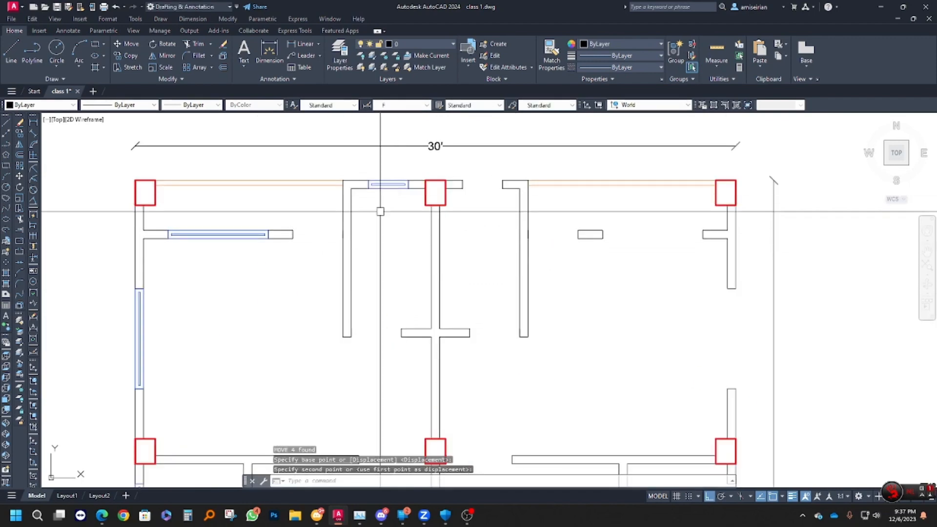
# Select the small north wall window and the northwest room's north and west windows together
pyautogui.scroll(-6, 378, 225)
pyautogui.moveTo(380, 242); pyautogui.dragTo(380, 223, button='middle')
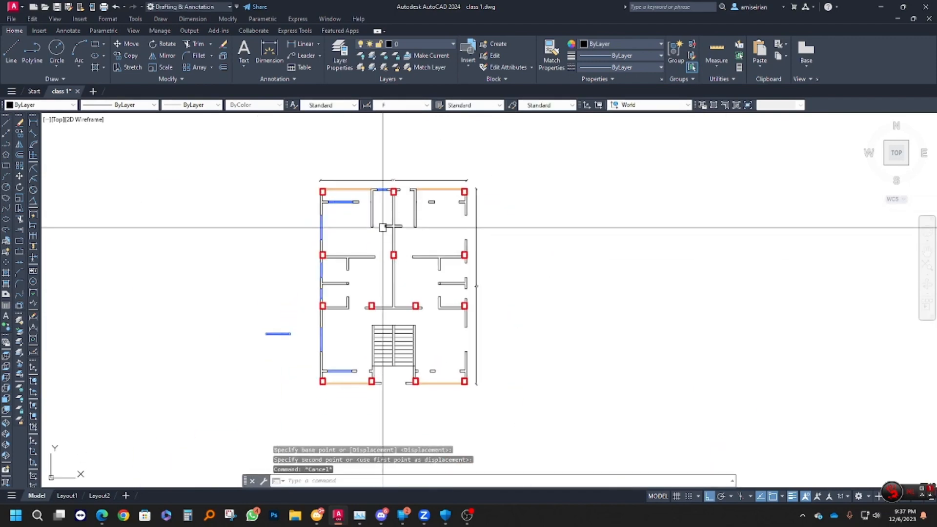
pyautogui.scroll(2, 374, 226)
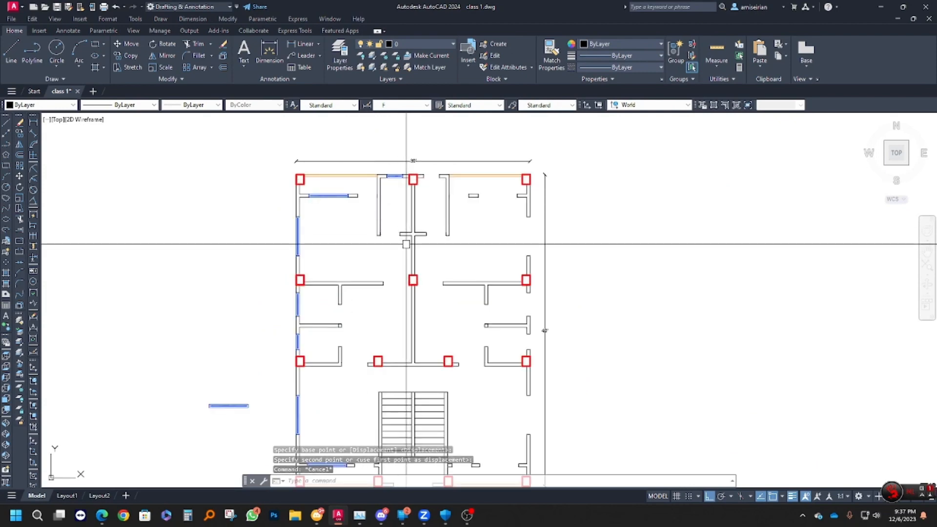
pyautogui.moveTo(362, 269); pyautogui.dragTo(330, 231, button='middle')
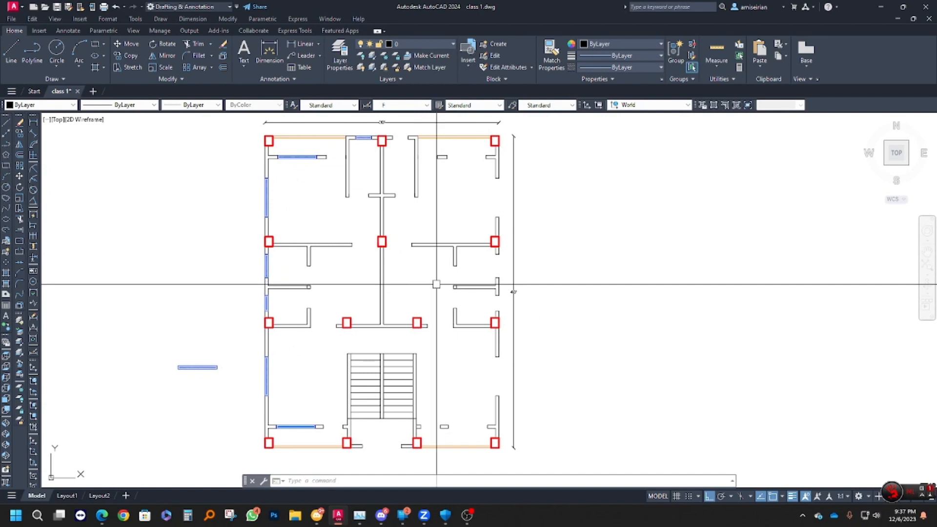
pyautogui.scroll(4, 429, 203)
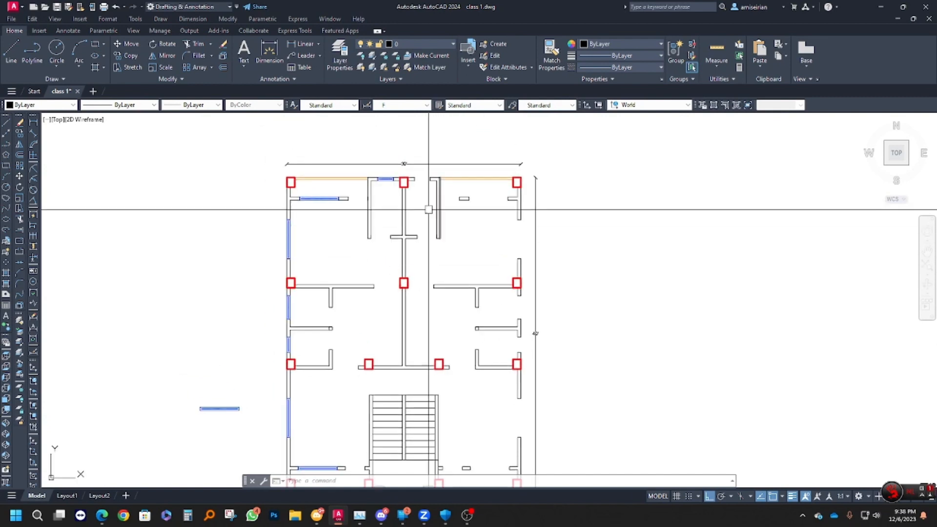
pyautogui.click(355, 165)
pyautogui.click(414, 196)
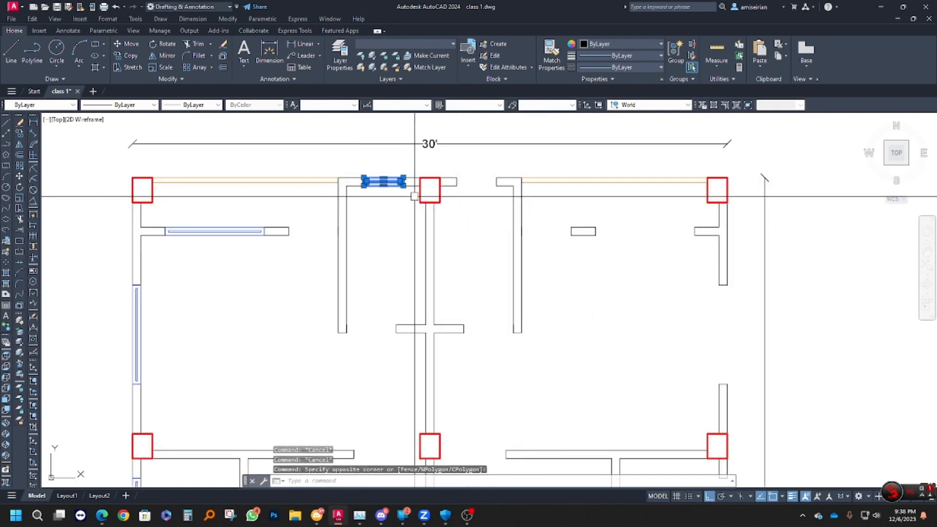
pyautogui.click(156, 215)
pyautogui.click(272, 251)
pyautogui.scroll(-3, 245, 266)
pyautogui.scroll(3, 245, 266)
pyautogui.click(188, 209)
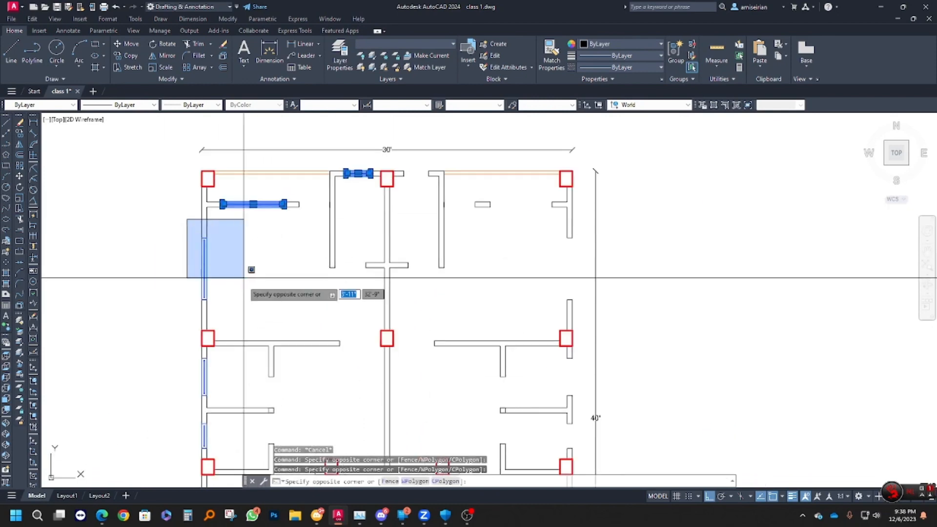
pyautogui.click(244, 307)
# Try Select Similar on the three selected windows to pick every window in the plan, and clear the selection
pyautogui.scroll(-5, 244, 308)
pyautogui.scroll(6, 244, 239)
pyautogui.scroll(-5, 259, 252)
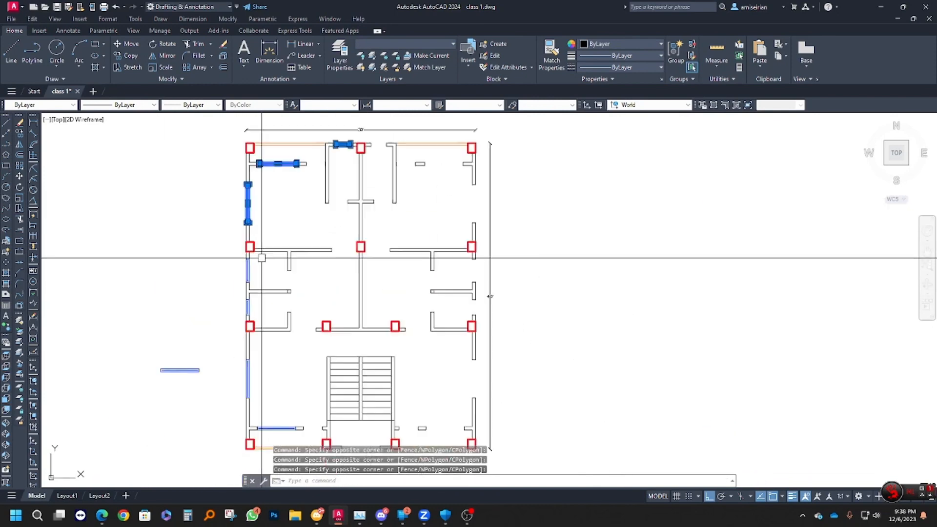
pyautogui.scroll(7, 273, 229)
pyautogui.scroll(-2, 293, 232)
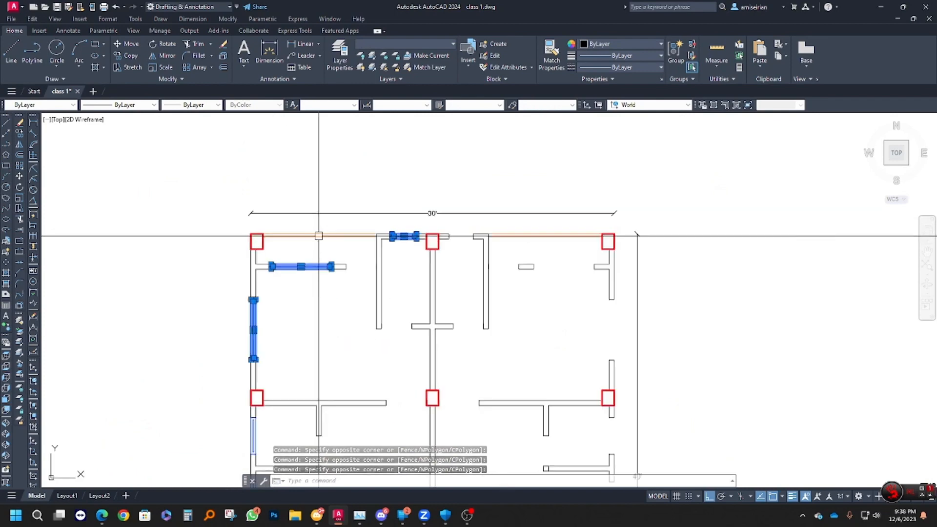
pyautogui.scroll(-4, 332, 253)
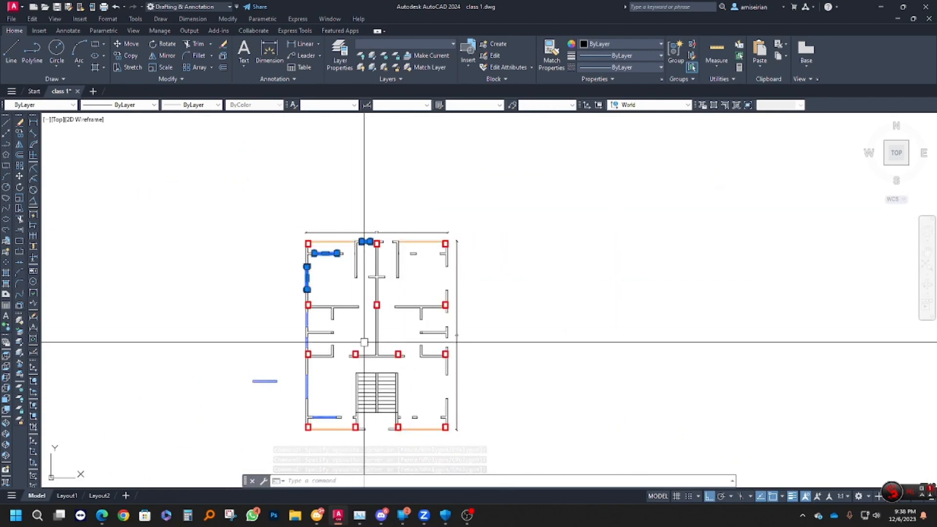
pyautogui.moveTo(363, 338); pyautogui.dragTo(348, 303, button='middle')
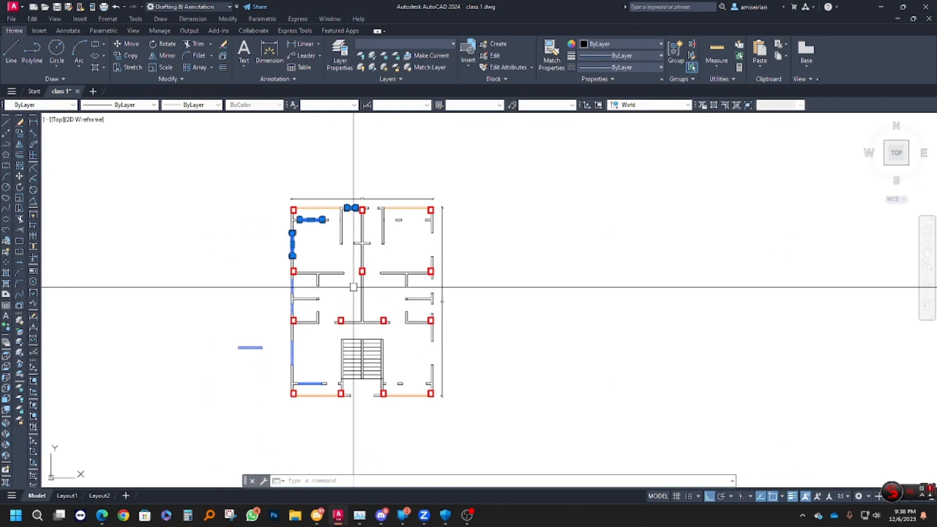
pyautogui.scroll(-8, 371, 282)
pyautogui.scroll(6, 371, 282)
pyautogui.scroll(-1, 354, 296)
pyautogui.scroll(5, 354, 296)
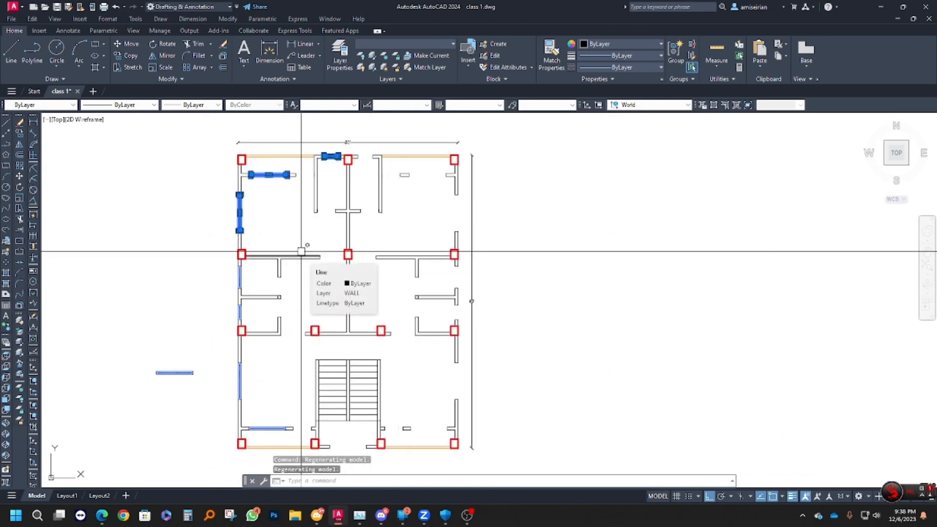
pyautogui.rightClick(239, 213)
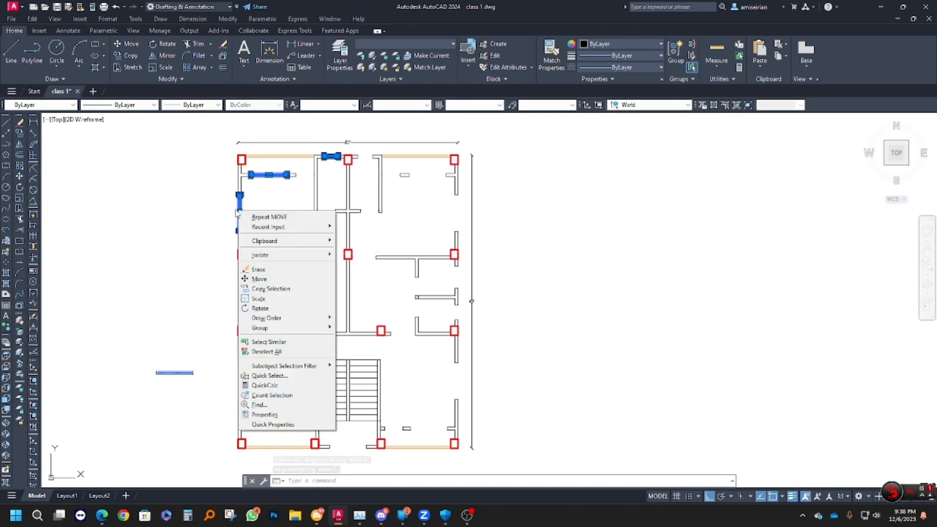
pyautogui.click(282, 343)
pyautogui.moveTo(318, 314); pyautogui.dragTo(346, 308, button='middle')
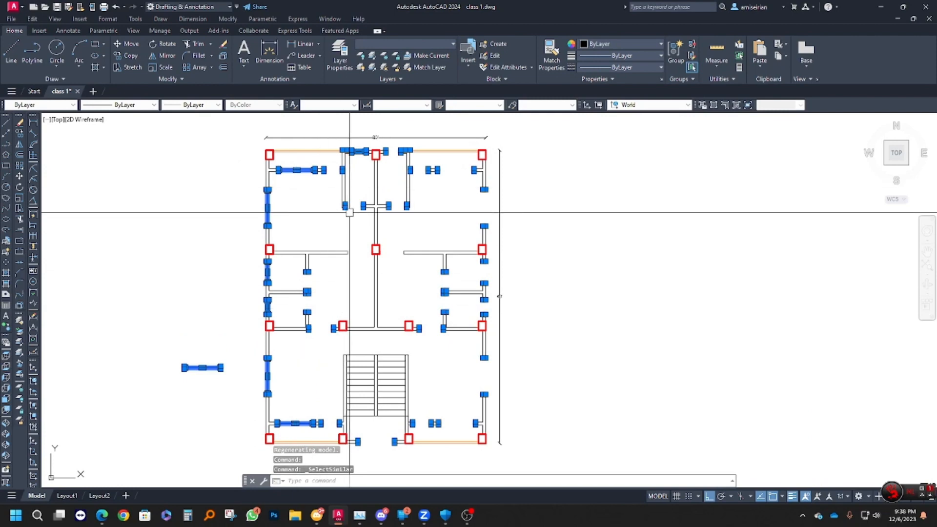
pyautogui.scroll(6, 353, 203)
pyautogui.scroll(-6, 354, 215)
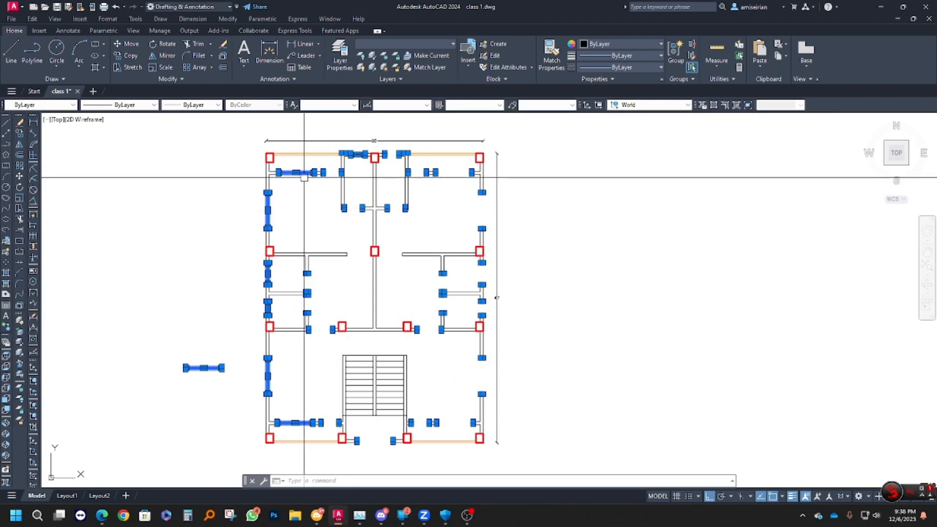
pyautogui.scroll(6, 366, 201)
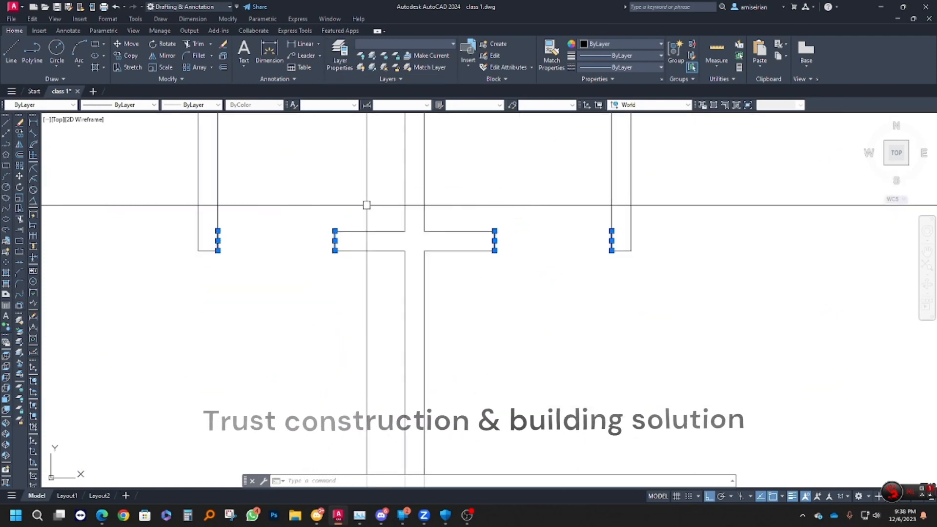
pyautogui.press('Escape')
pyautogui.press('Escape')
# Check the line closing the west end of the short cross wall on the central wall by selecting it, and deselect it
pyautogui.scroll(2, 353, 228)
pyautogui.click(323, 241)
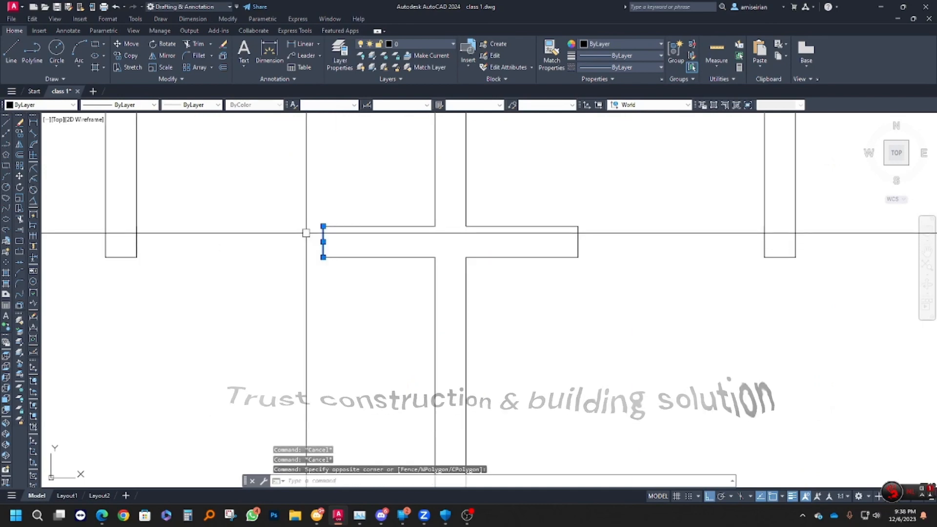
pyautogui.scroll(-5, 337, 234)
pyautogui.scroll(4, 291, 184)
pyautogui.press('Escape')
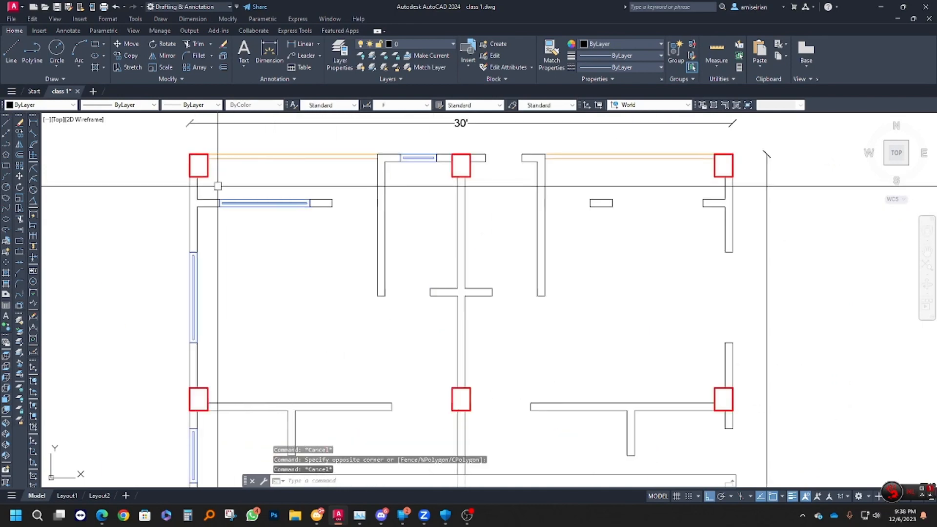
pyautogui.click(317, 219)
pyautogui.press('Escape')
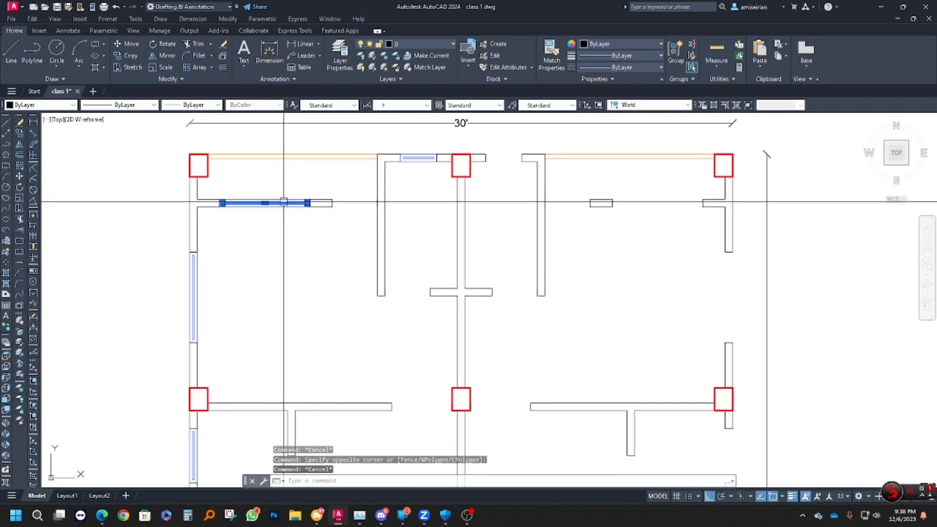
pyautogui.click(282, 218)
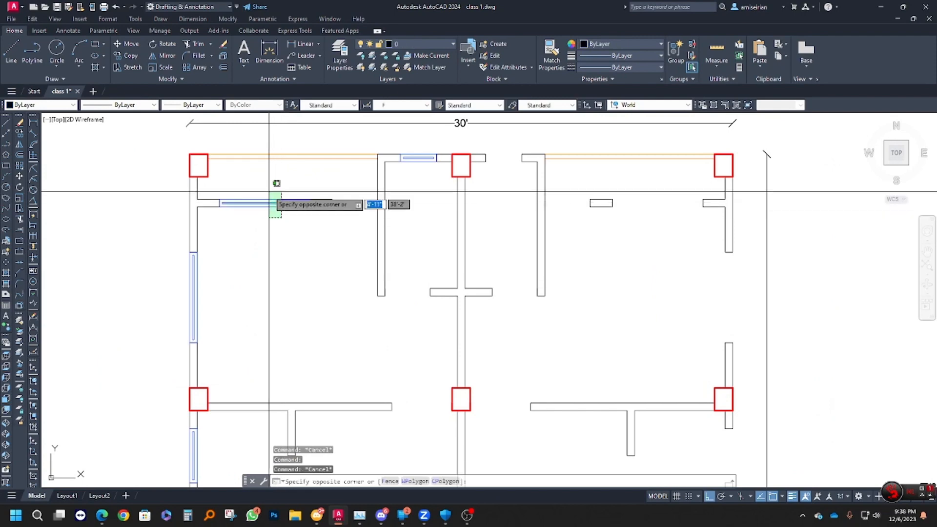
pyautogui.press('Escape')
pyautogui.click(317, 214)
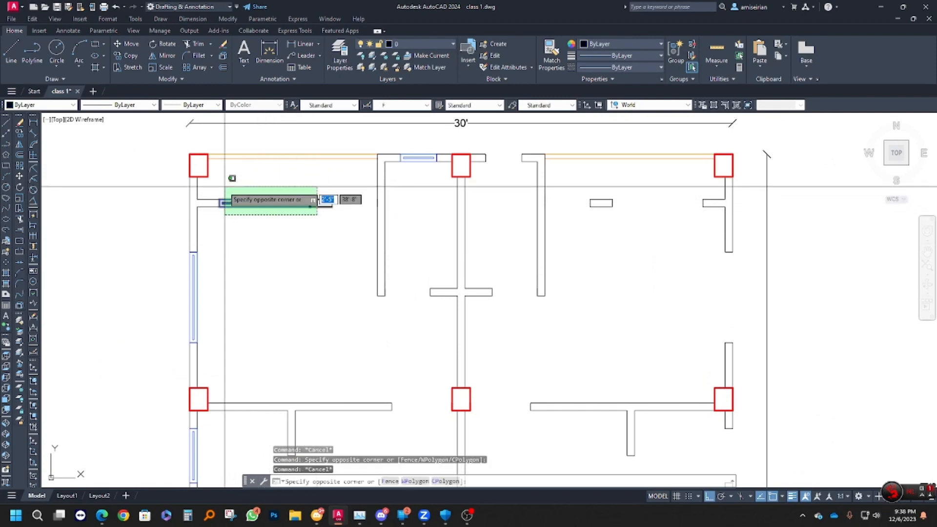
pyautogui.press('Escape')
pyautogui.click(208, 186)
pyautogui.click(326, 218)
pyautogui.press('Escape')
pyautogui.click(306, 202)
pyautogui.click(326, 227)
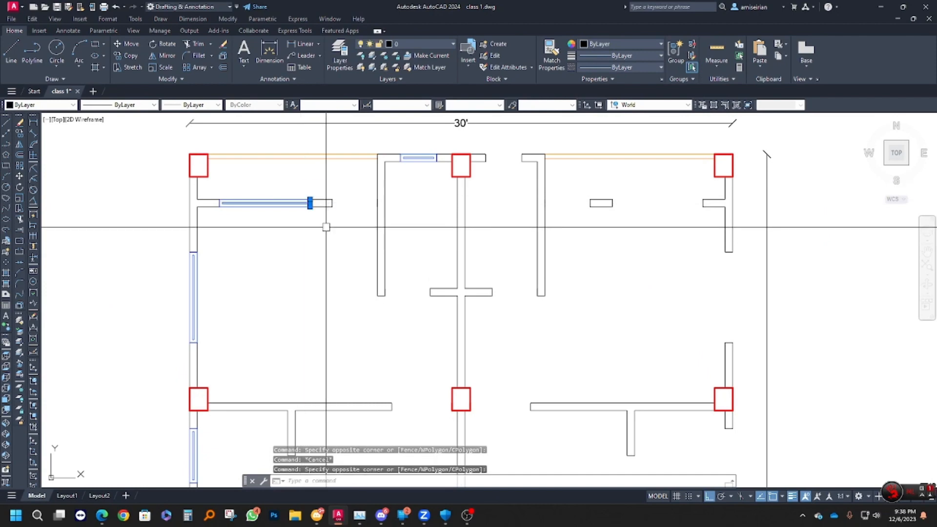
pyautogui.press('Escape')
pyautogui.press('Escape')
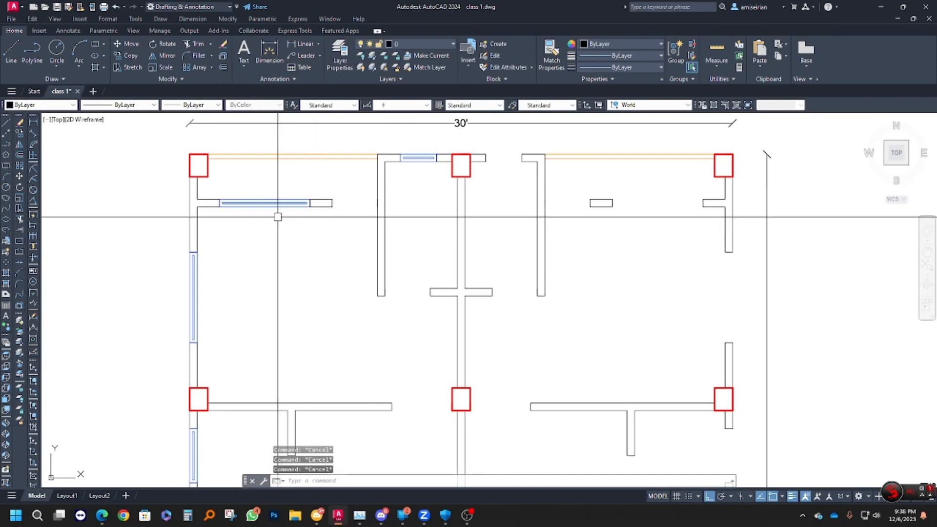
pyautogui.moveTo(277, 216); pyautogui.dragTo(259, 188)
pyautogui.press('Escape')
# Select the lines of the northwest room's north window and use Select Similar to pick every window in the drawing
pyautogui.click(263, 209)
pyautogui.click(259, 188)
pyautogui.rightClick(258, 200)
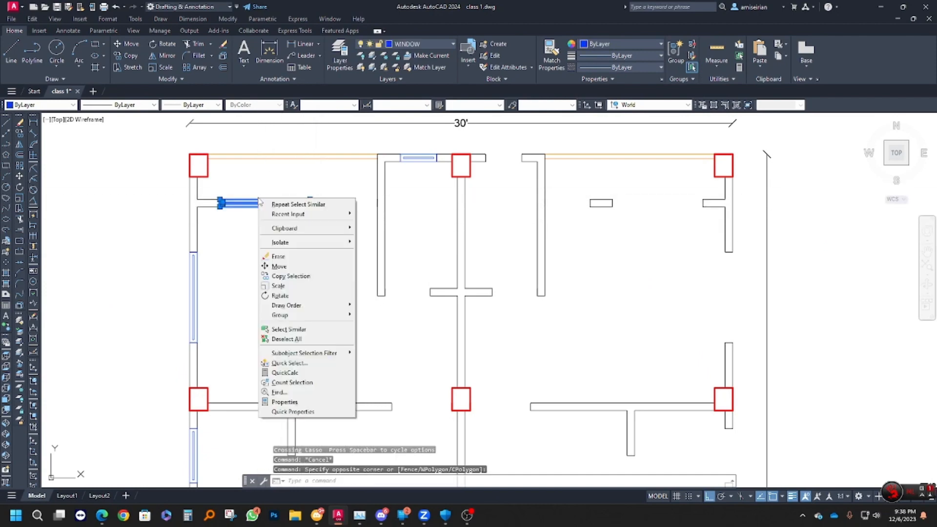
pyautogui.click(300, 329)
pyautogui.scroll(-5, 339, 279)
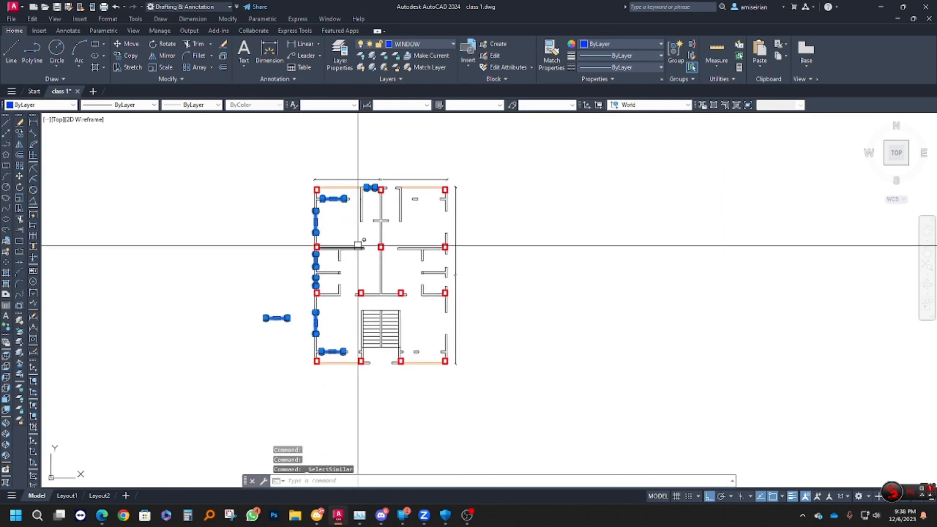
pyautogui.scroll(-2, 324, 199)
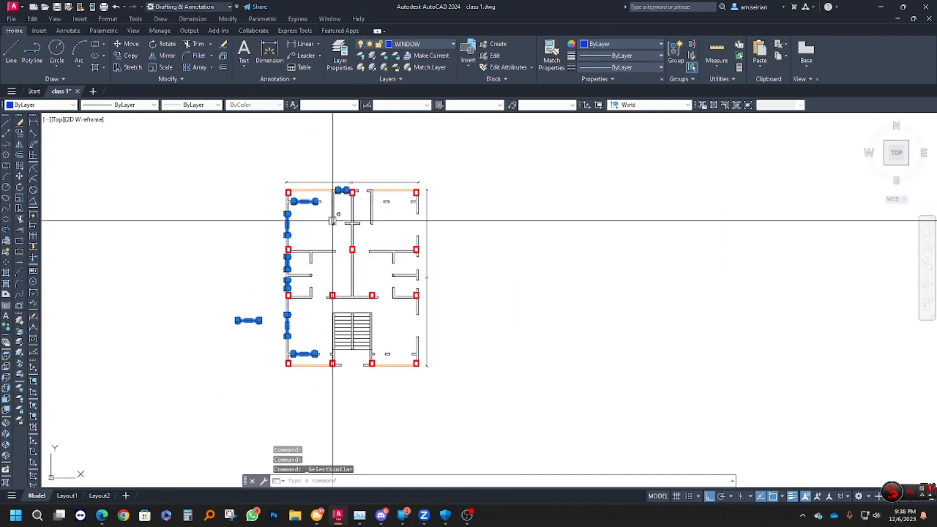
# Mirror the selected windows to the east half about the vertical axis through the centre of the north wall's middle column, keeping the originals
pyautogui.write('mi')
pyautogui.press('Return')
pyautogui.scroll(5, 377, 251)
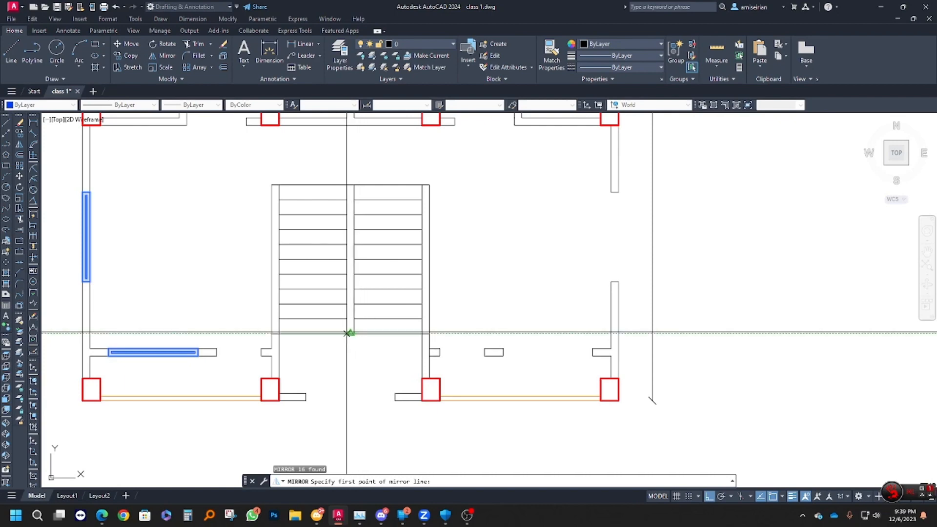
pyautogui.scroll(-4, 347, 334)
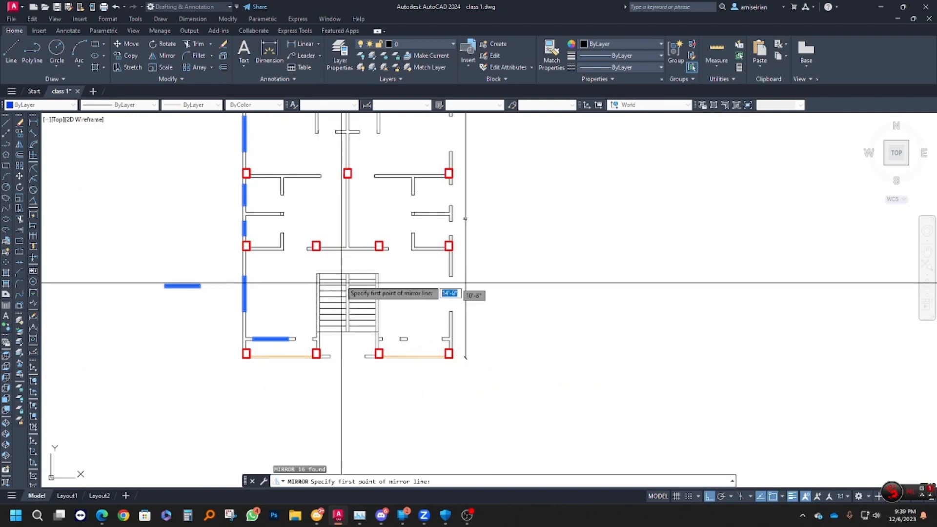
pyautogui.moveTo(352, 222); pyautogui.dragTo(353, 370, button='middle')
pyautogui.scroll(4, 345, 226)
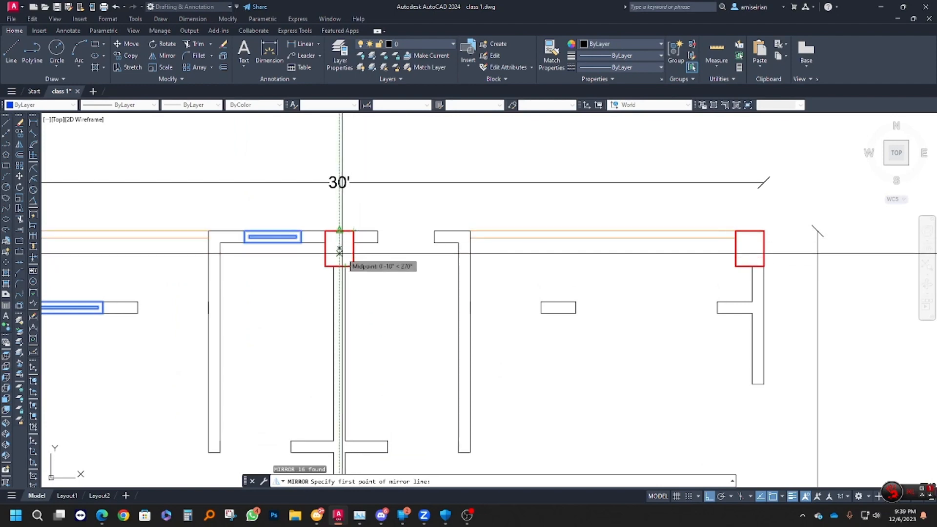
pyautogui.scroll(-4, 339, 244)
pyautogui.moveTo(370, 314)
pyautogui.mouseDown(button='middle')
pyautogui.moveTo(379, 265)
pyautogui.moveTo(375, 320)
pyautogui.mouseUp(button='middle')
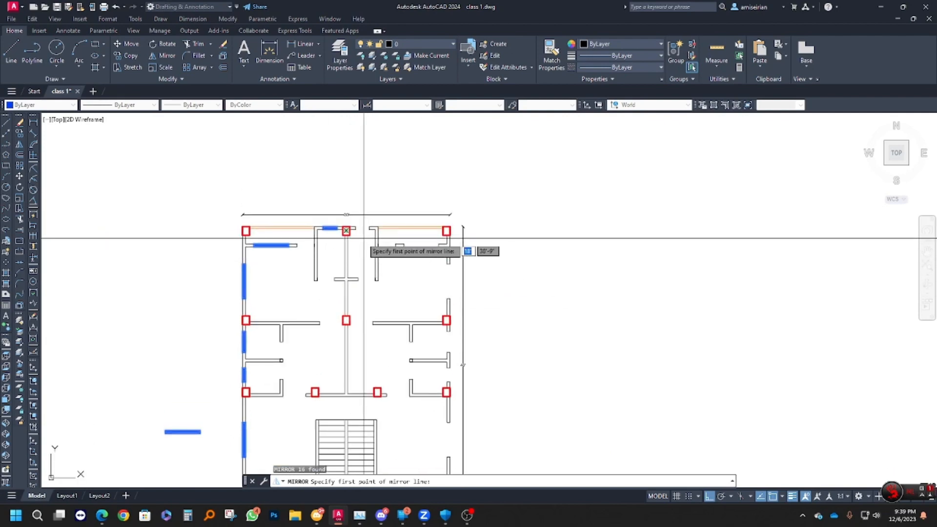
pyautogui.scroll(6, 347, 230)
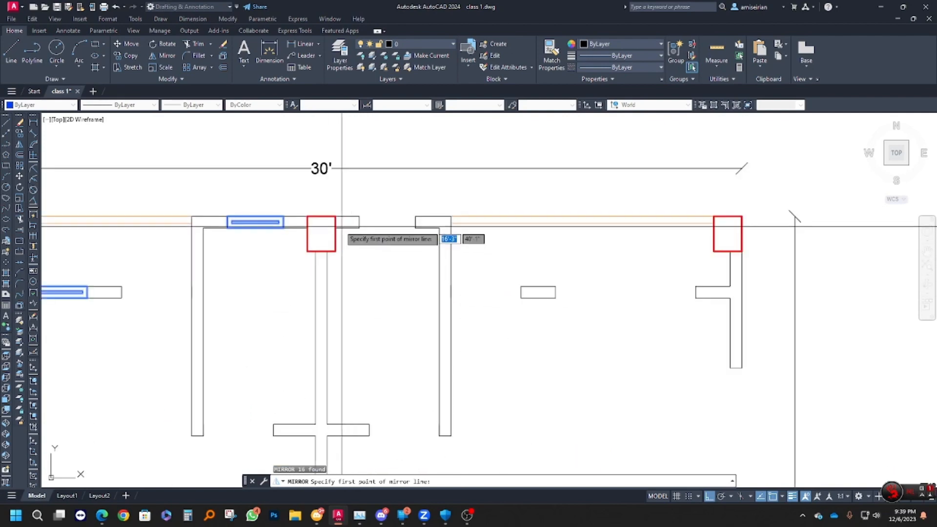
pyautogui.click(317, 229)
pyautogui.scroll(-6, 320, 221)
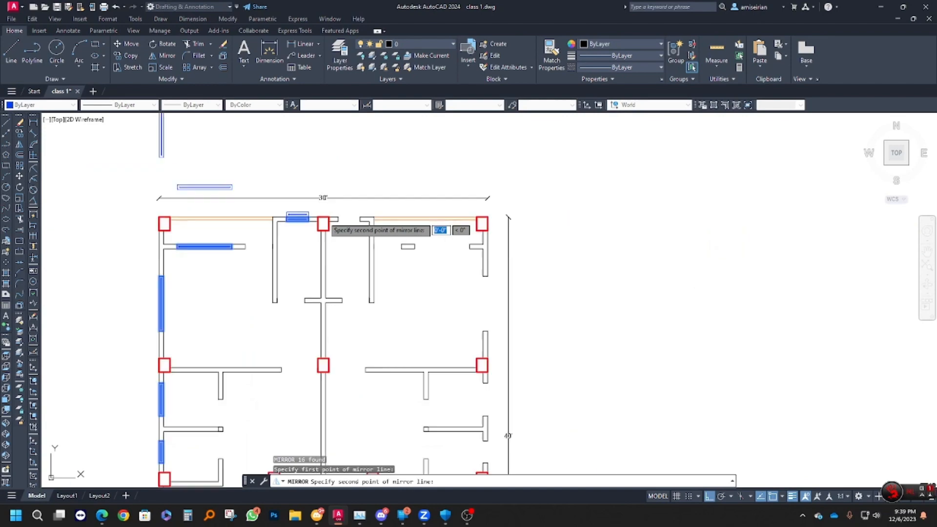
pyautogui.click(333, 140)
pyautogui.press('Return')
pyautogui.moveTo(440, 324); pyautogui.dragTo(484, 273, button='middle')
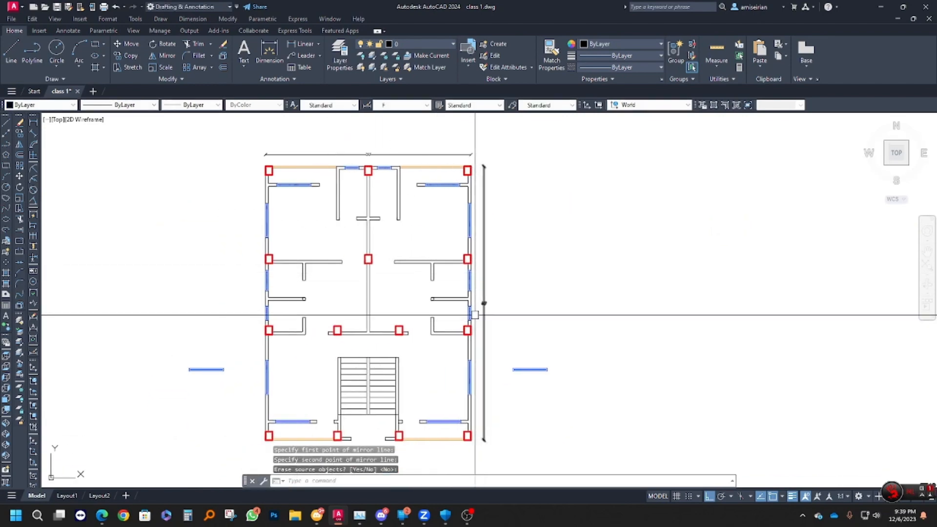
pyautogui.scroll(2, 397, 350)
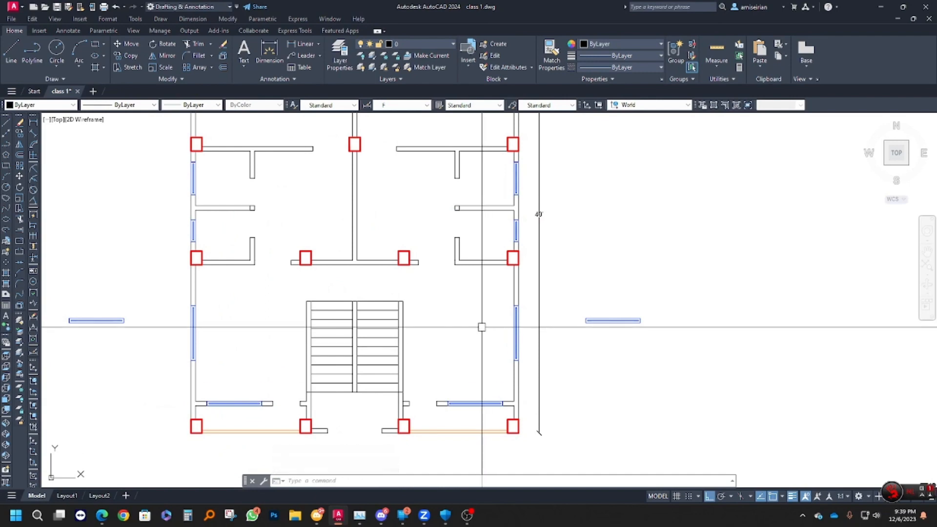
pyautogui.moveTo(380, 327); pyautogui.dragTo(420, 308, button='middle')
pyautogui.click(332, 262)
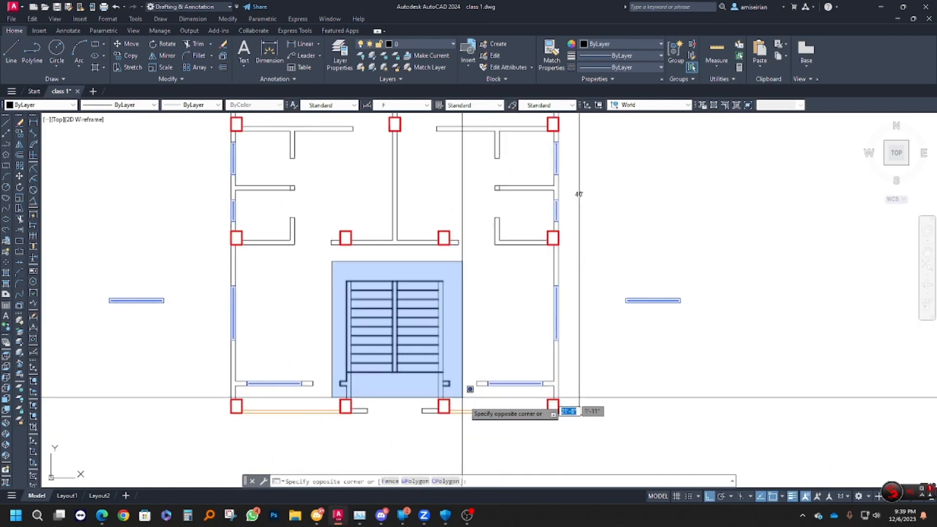
pyautogui.click(476, 438)
pyautogui.press('Escape')
pyautogui.press('Escape')
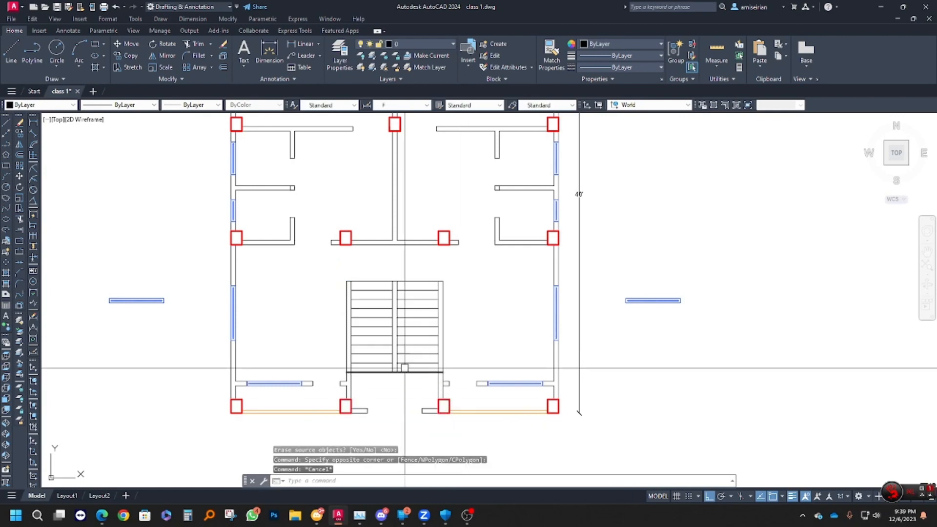
# Copy the southeast room's south window into the south wall opening below the staircase, and save the drawing
pyautogui.scroll(5, 492, 360)
pyautogui.click(503, 336)
pyautogui.click(610, 380)
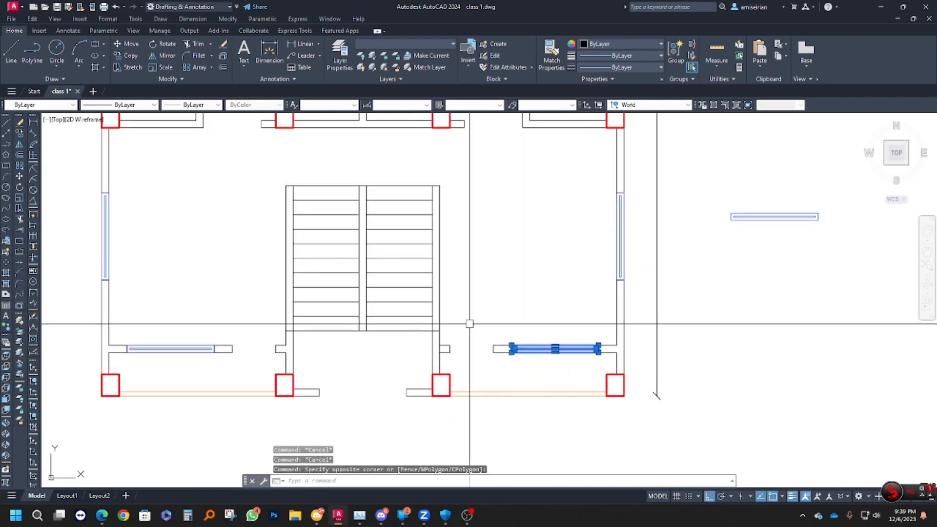
pyautogui.click(24, 133)
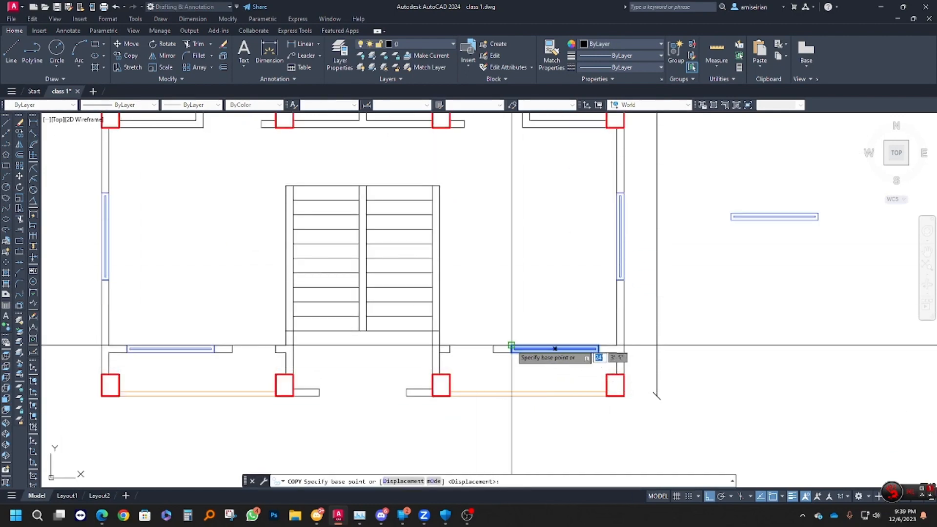
pyautogui.click(511, 348)
pyautogui.click(317, 388)
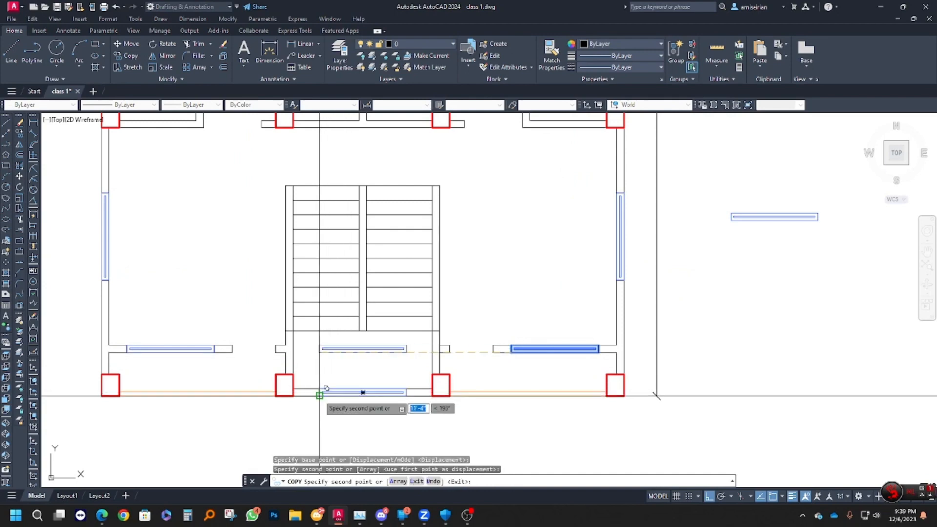
pyautogui.press('Escape')
pyautogui.scroll(-4, 366, 405)
pyautogui.scroll(-3, 367, 405)
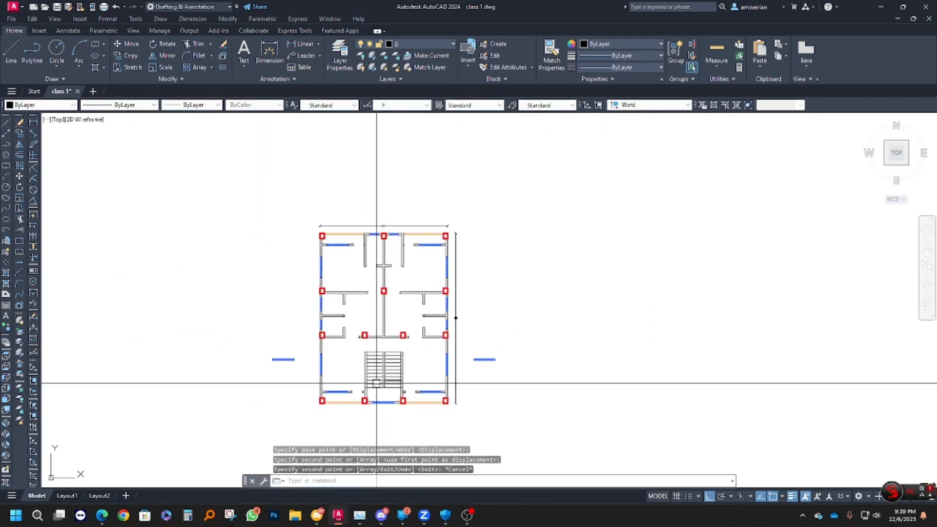
pyautogui.moveTo(366, 394); pyautogui.dragTo(350, 359, button='middle')
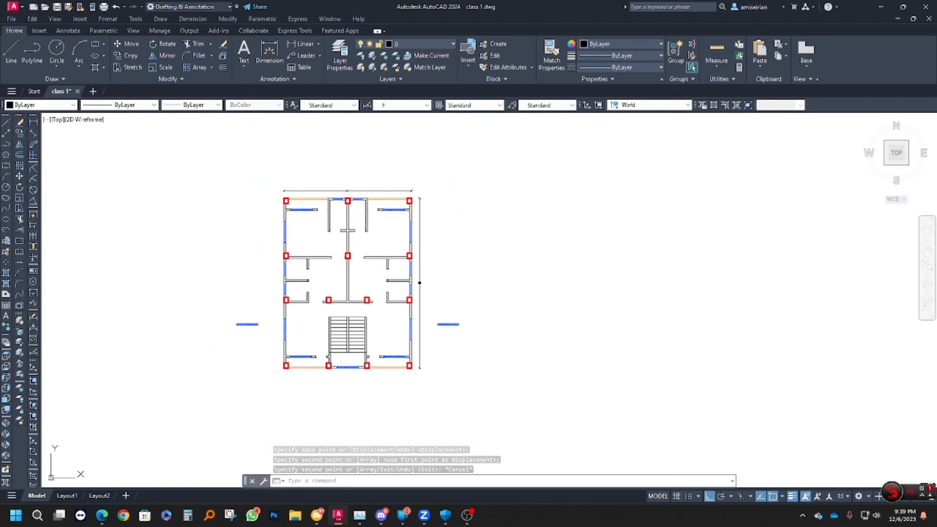
pyautogui.hotkey('ctrl', 's')
# Examine the floor plan's windows and the interior wall openings around the central wall
pyautogui.moveTo(418, 257); pyautogui.dragTo(483, 264, button='middle')
pyautogui.scroll(2, 395, 248)
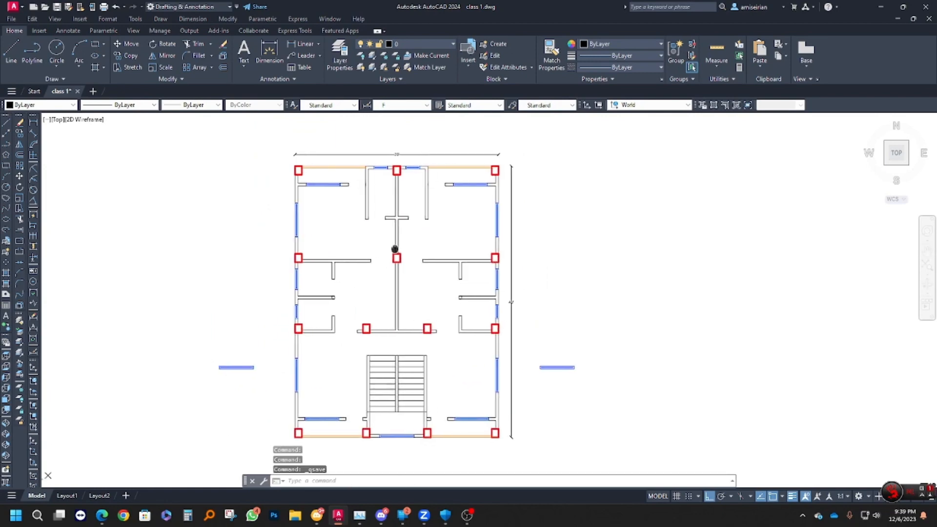
pyautogui.moveTo(395, 248); pyautogui.dragTo(382, 261, button='middle')
pyautogui.scroll(4, 376, 215)
pyautogui.scroll(-2, 444, 272)
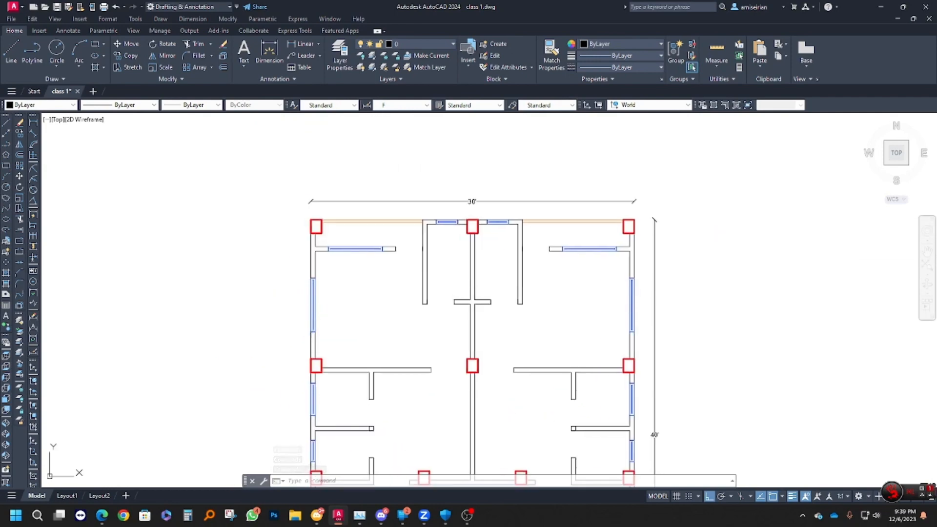
pyautogui.scroll(-3, 441, 251)
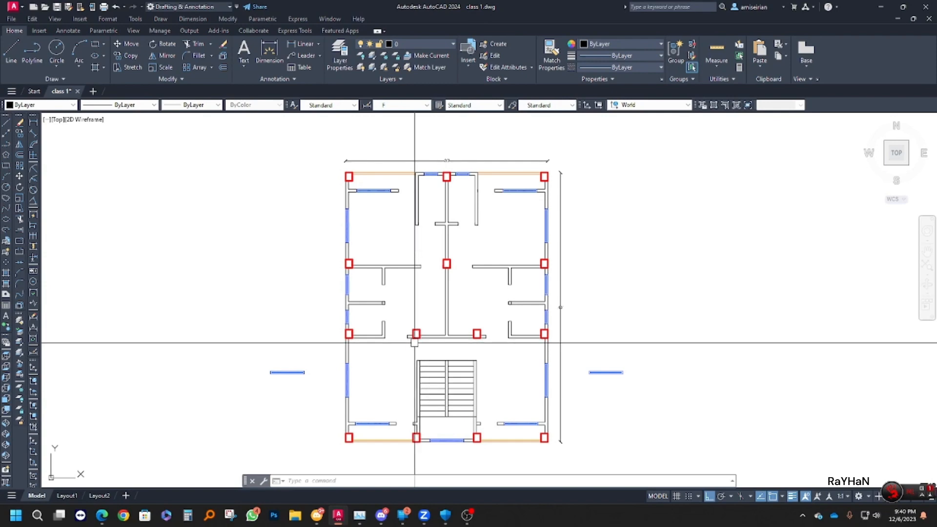
pyautogui.scroll(4, 399, 338)
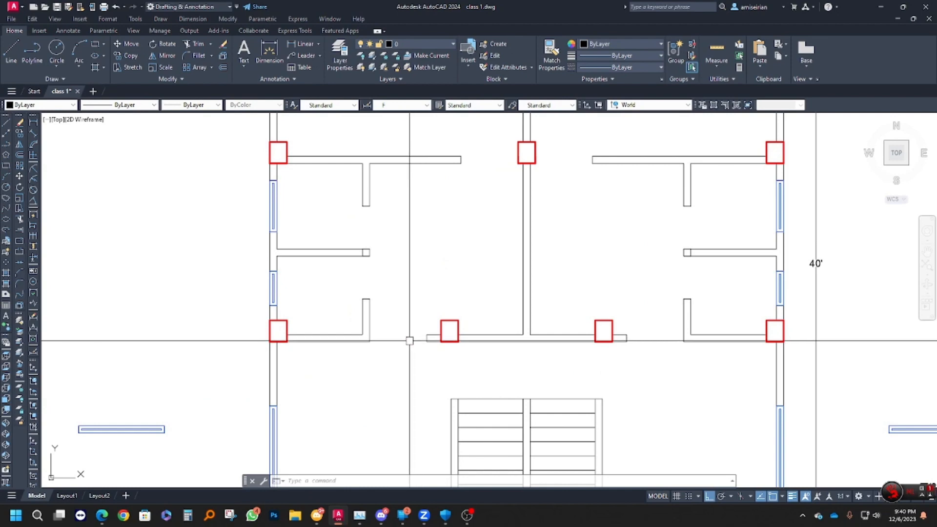
pyautogui.scroll(-4, 409, 341)
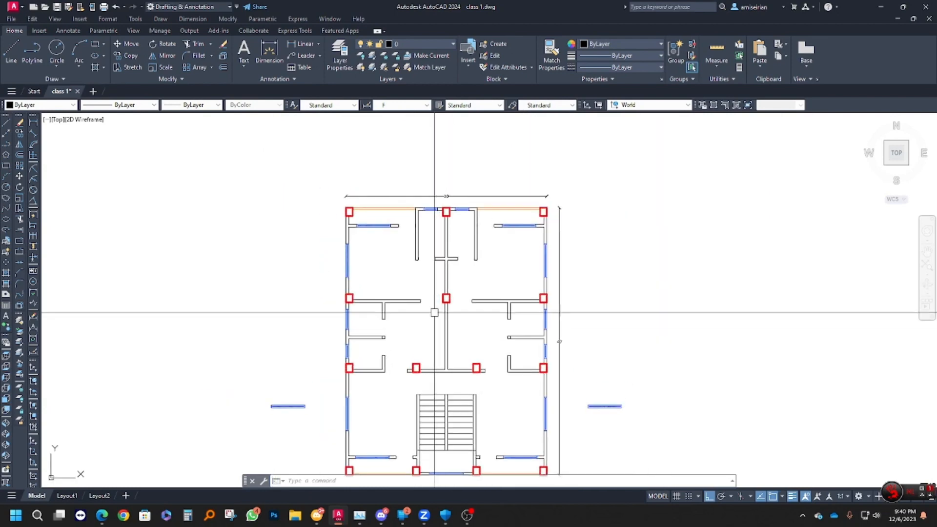
pyautogui.moveTo(435, 313); pyautogui.dragTo(472, 322, button='middle')
# Draw a polyline door frame 3" wide and as deep as the wall at the east end of the northwest room's south wall
pyautogui.press('Escape')
pyautogui.press('Escape')
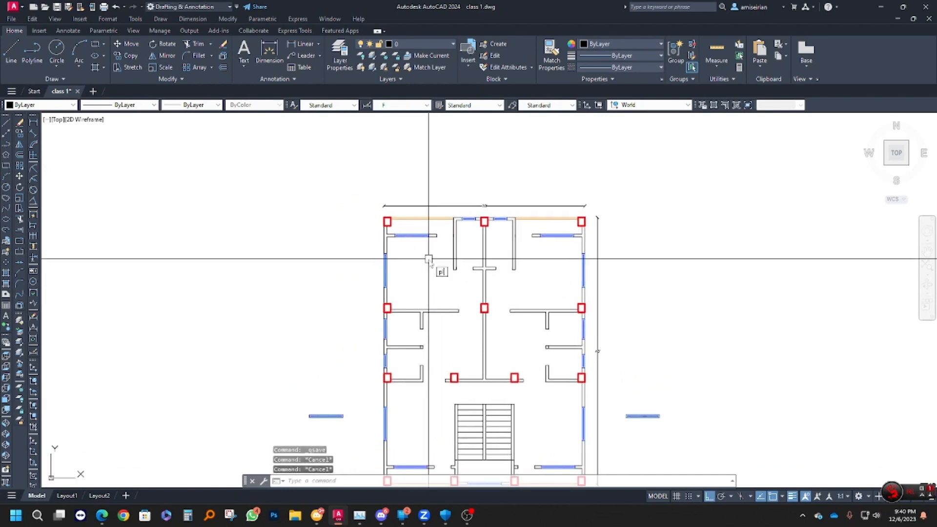
pyautogui.press('Return')
pyautogui.scroll(-3, 439, 318)
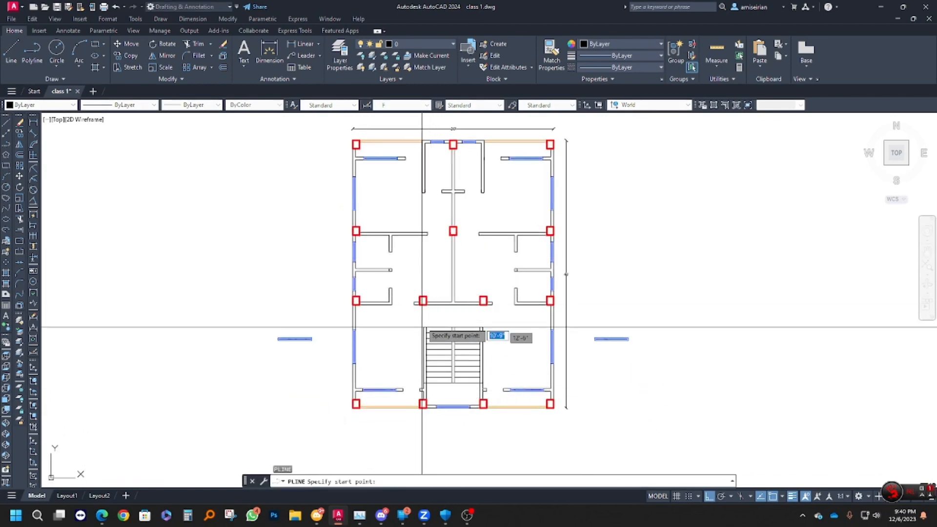
pyautogui.scroll(6, 422, 327)
pyautogui.scroll(-4, 427, 305)
pyautogui.scroll(4, 429, 293)
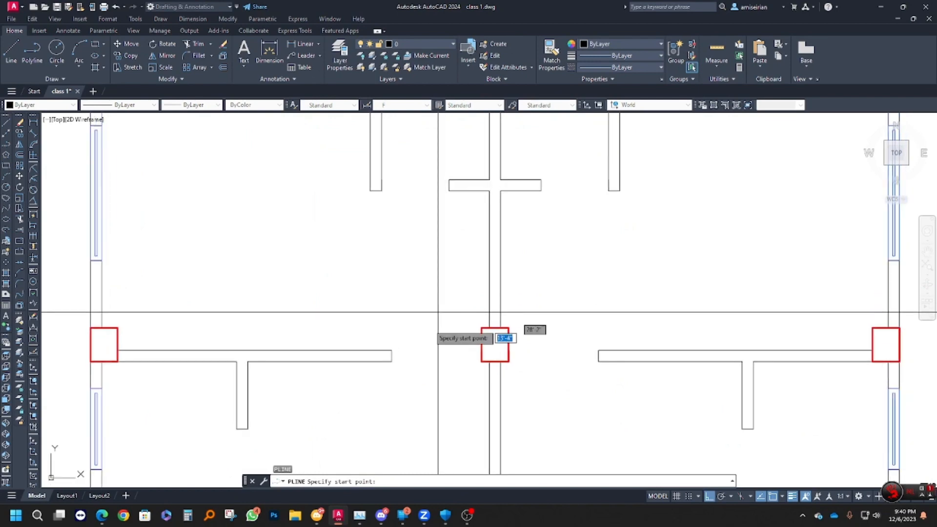
pyautogui.click(392, 362)
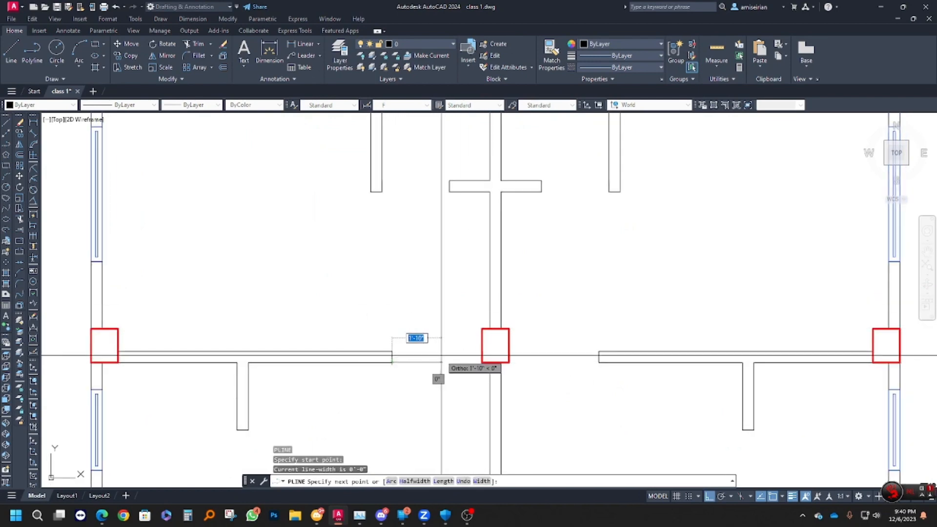
pyautogui.write('3')
pyautogui.press('Return')
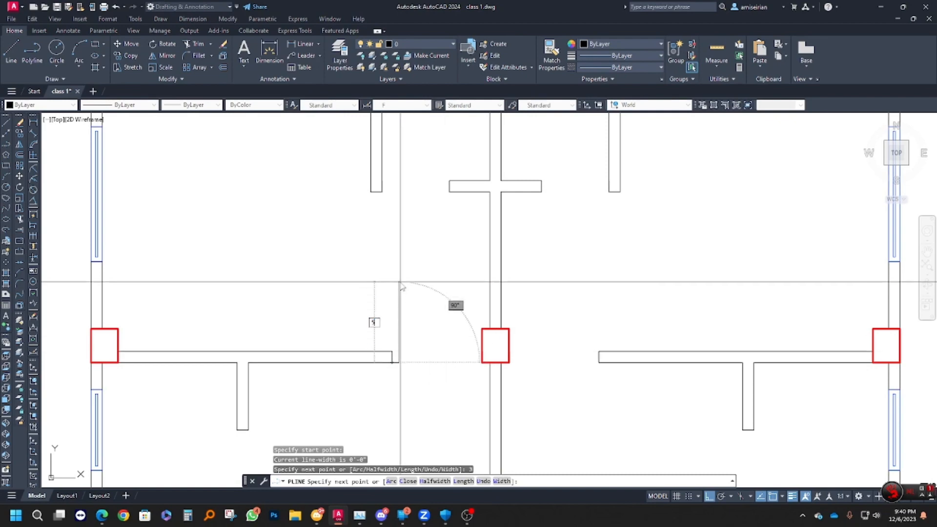
pyautogui.click(398, 351)
pyautogui.press('Escape')
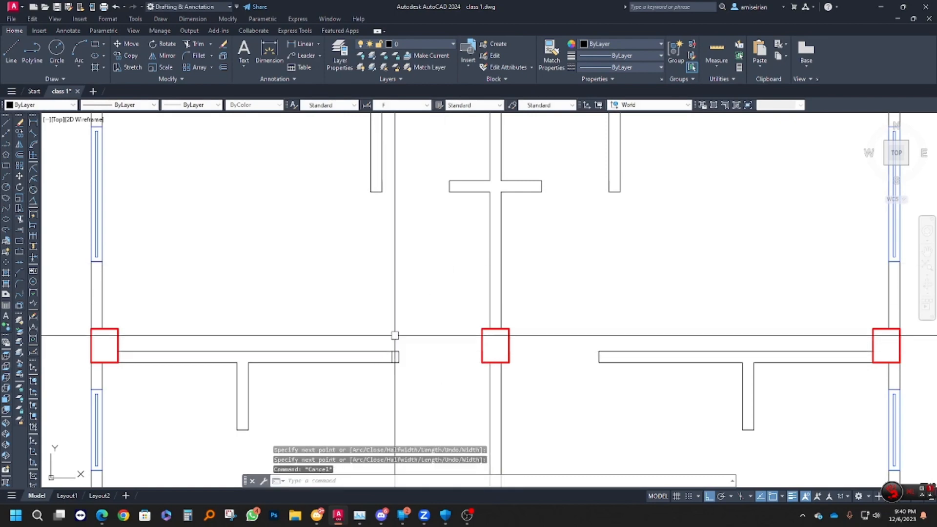
# Move the new door frame at the east end of the northwest room's south wall to the DOOR layer
pyautogui.click(377, 328)
pyautogui.click(412, 387)
pyautogui.click(372, 39)
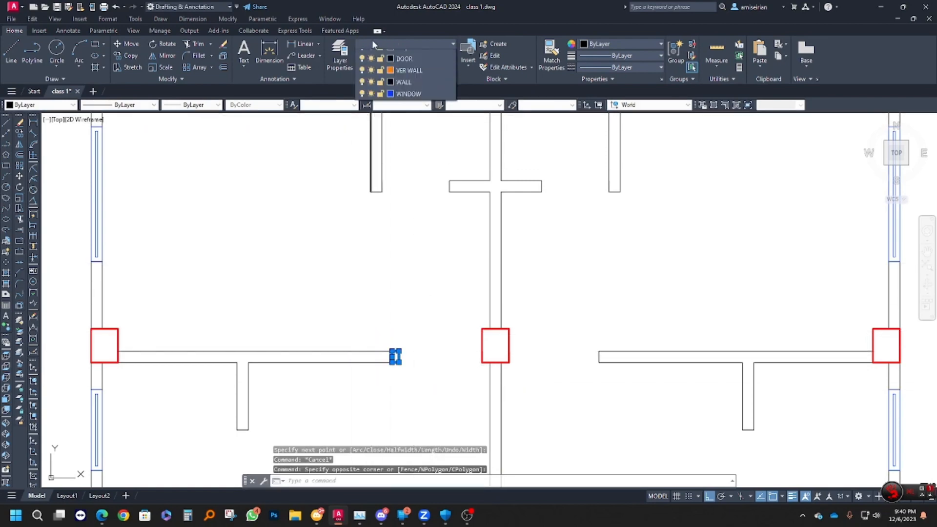
pyautogui.click(413, 92)
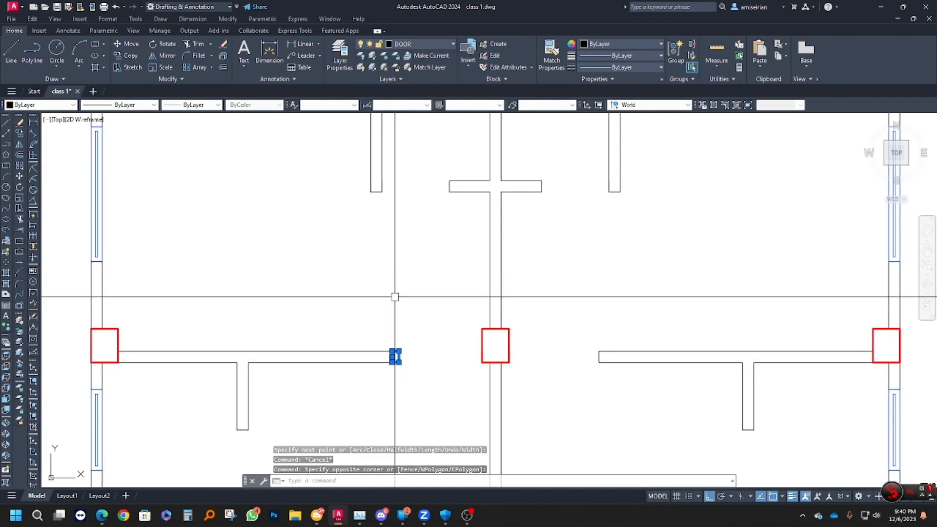
pyautogui.press('Escape')
# Change the DOOR layer's colour to green in the layer properties
pyautogui.press('Return')
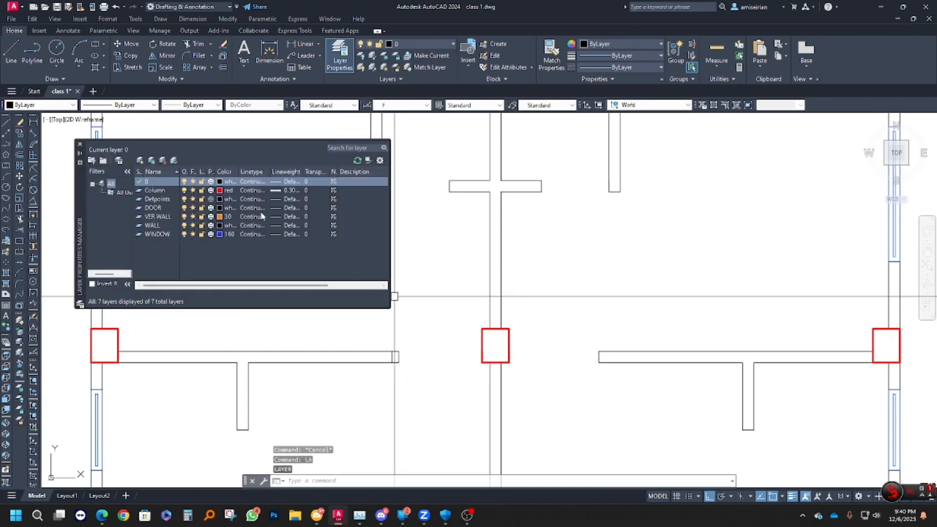
pyautogui.click(220, 207)
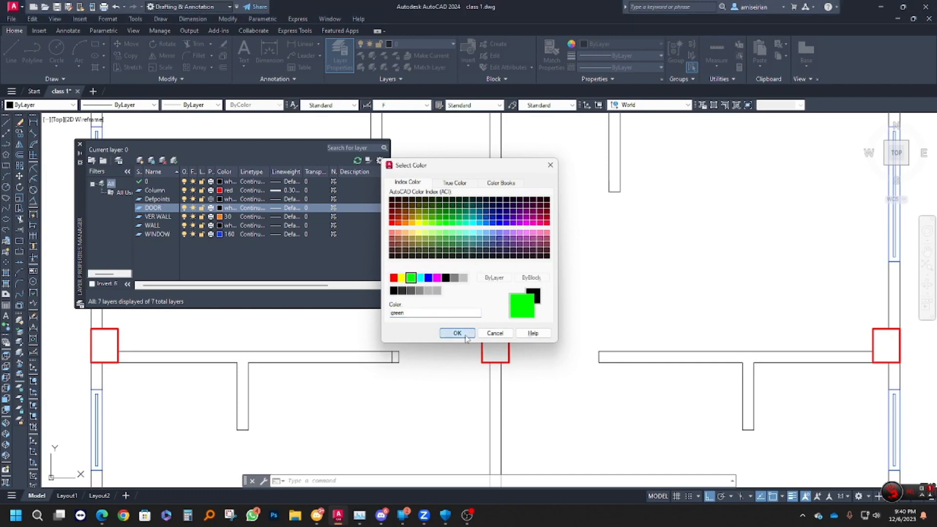
pyautogui.click(462, 334)
pyautogui.click(80, 144)
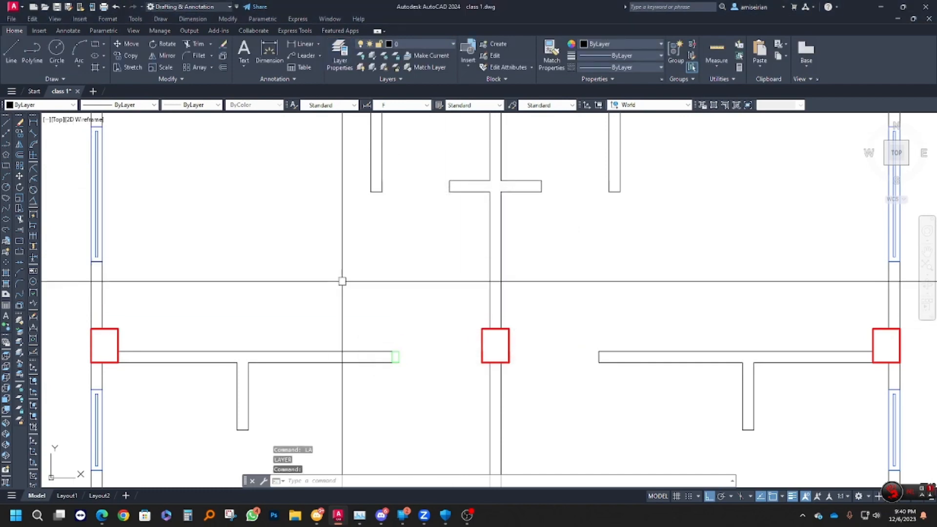
pyautogui.click(381, 325)
pyautogui.press('Escape')
pyautogui.press('Escape')
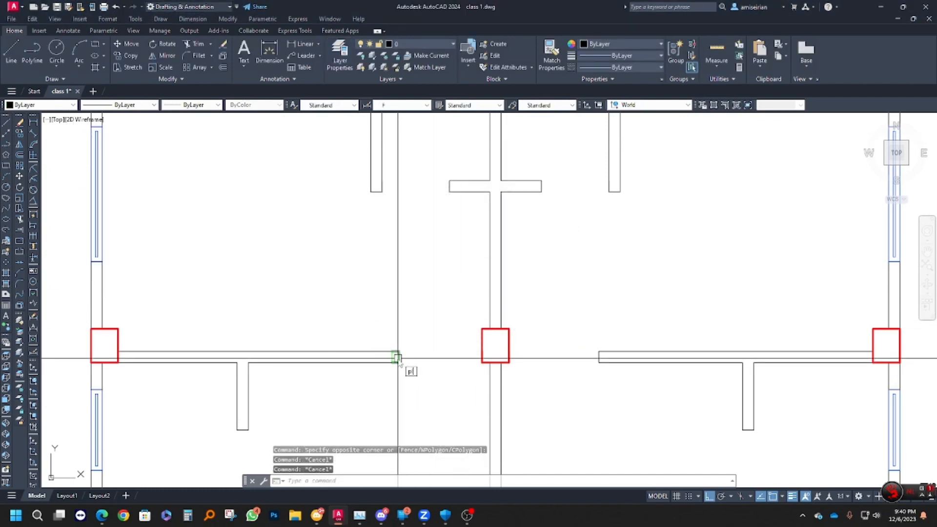
pyautogui.press('Return')
pyautogui.scroll(4, 468, 375)
pyautogui.click(482, 362)
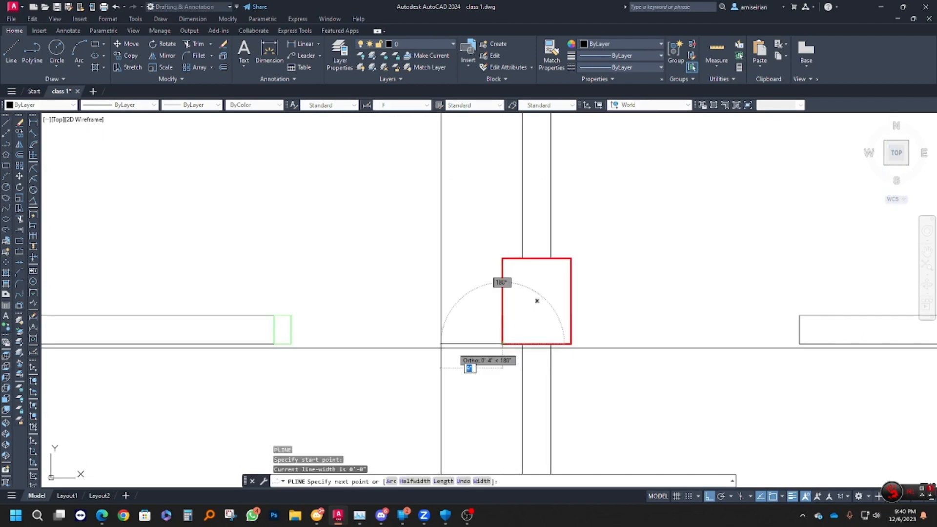
pyautogui.press('Escape')
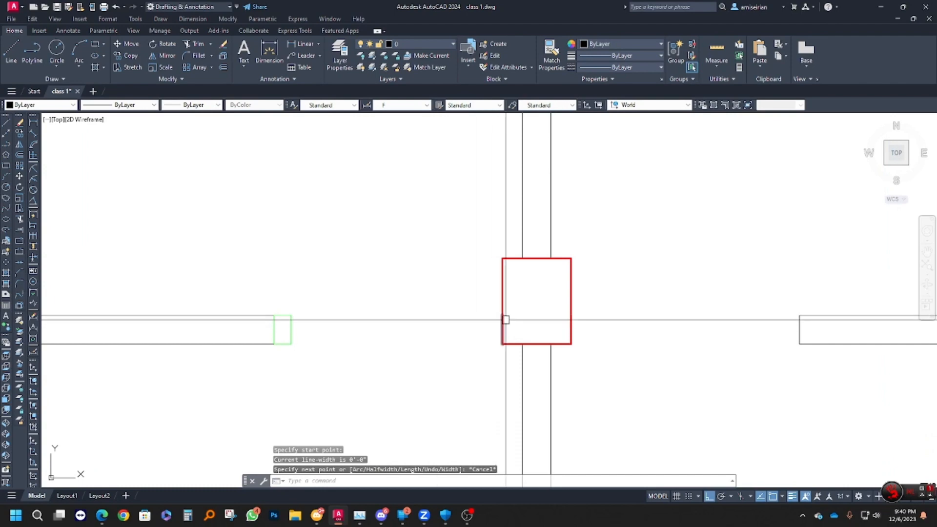
# Draw a closed polyline door frame 3" wide and 5" deep against the west face of the central column, starting at its southwest corner
pyautogui.press('Return')
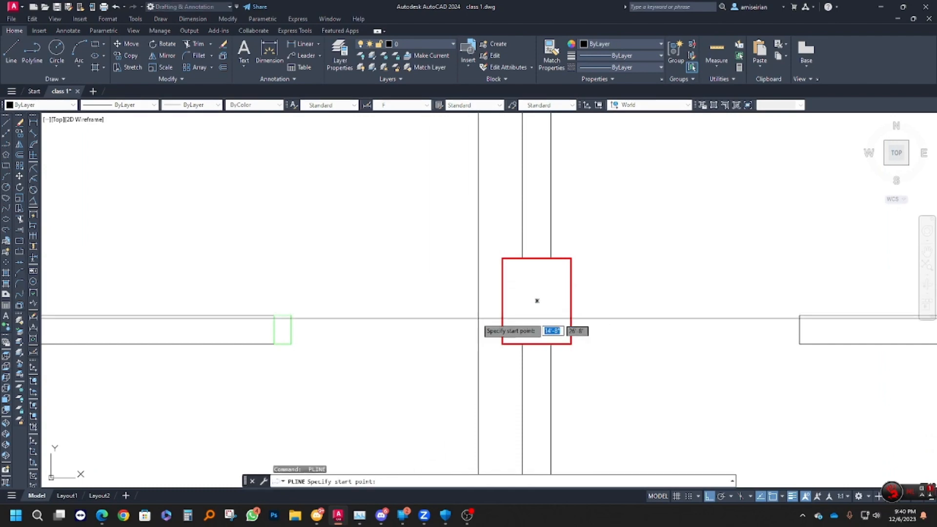
pyautogui.click(502, 343)
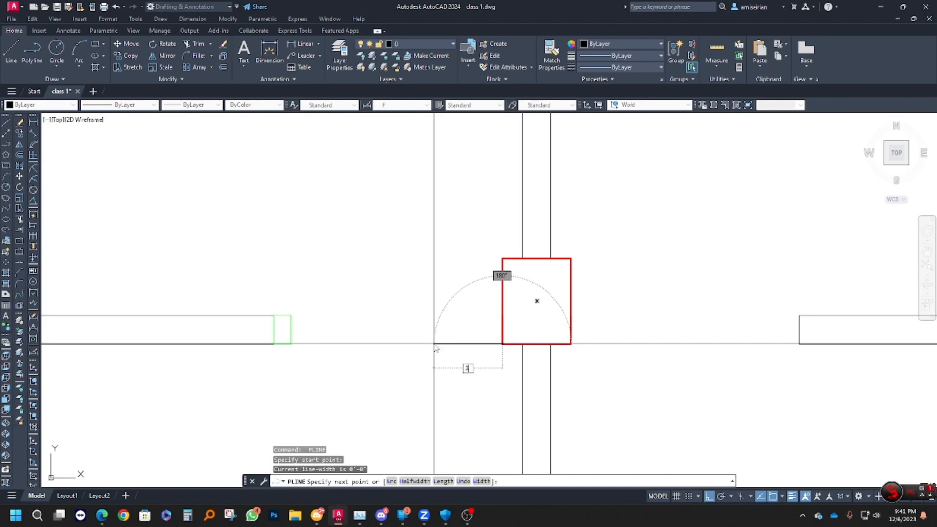
pyautogui.write('3')
pyautogui.press('Return')
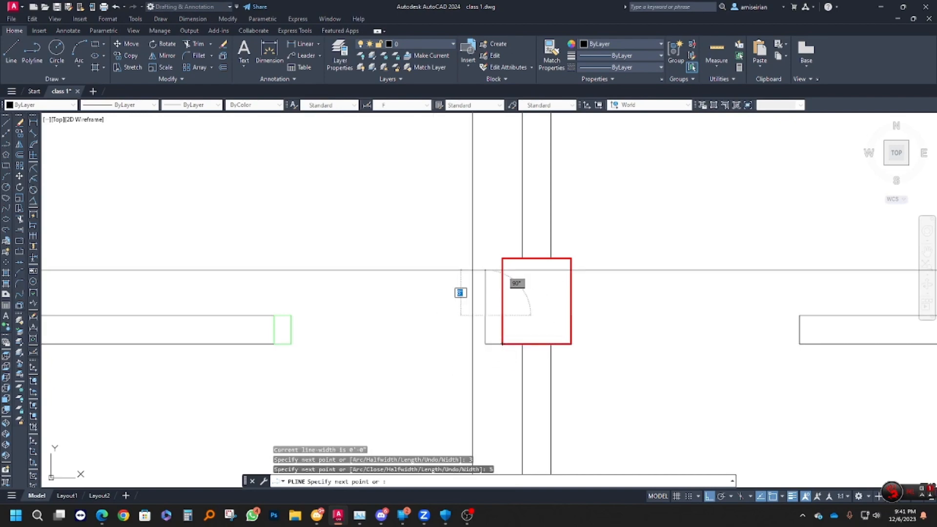
pyautogui.click(502, 316)
pyautogui.press('Escape')
pyautogui.press('Escape')
# Match the properties of the green door frame onto the new frame beside the central column, and save the drawing
pyautogui.click(485, 349)
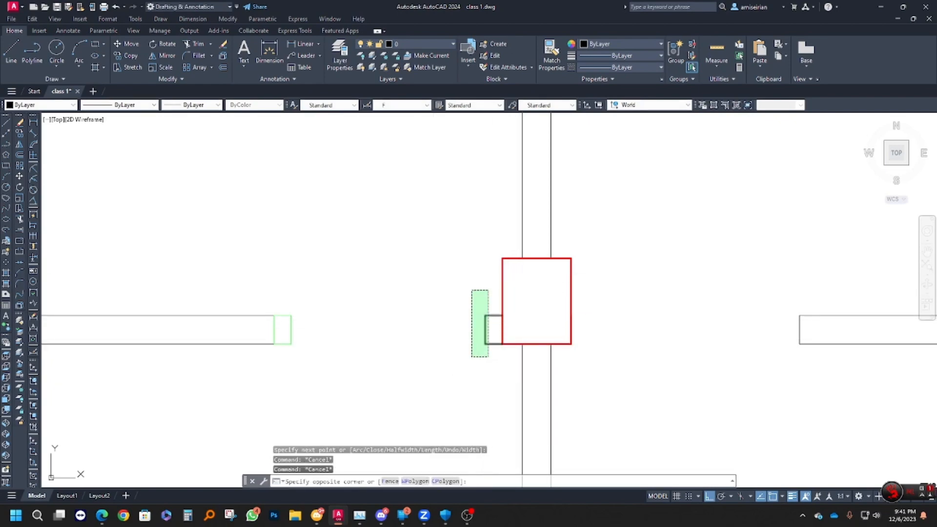
pyautogui.press('Escape')
pyautogui.write('ma')
pyautogui.press('Return')
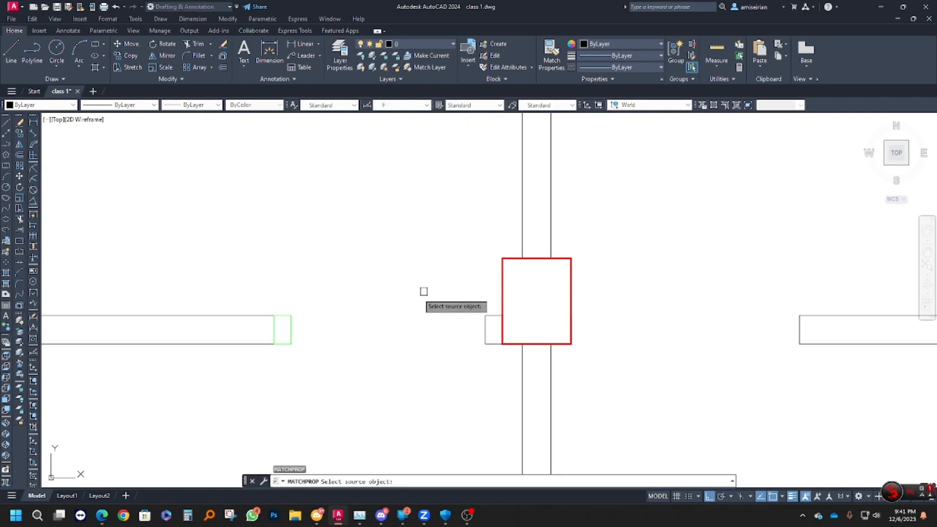
pyautogui.click(290, 331)
pyautogui.click(503, 360)
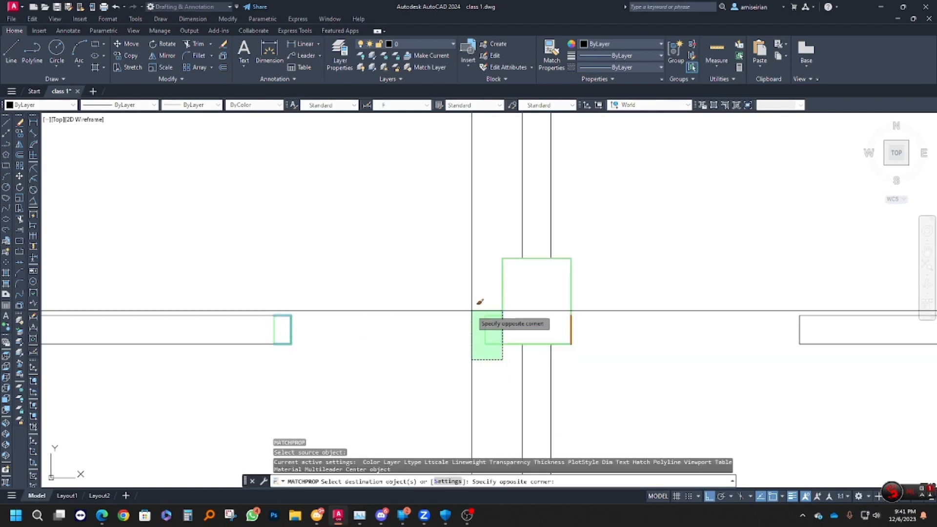
pyautogui.click(439, 281)
pyautogui.click(490, 365)
pyautogui.click(456, 275)
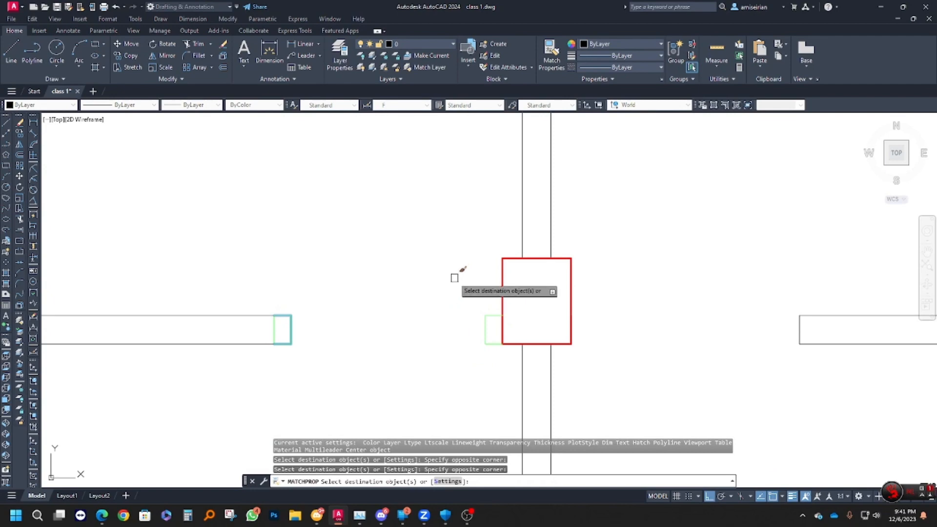
pyautogui.press('Escape')
pyautogui.hotkey('ctrl', 's')
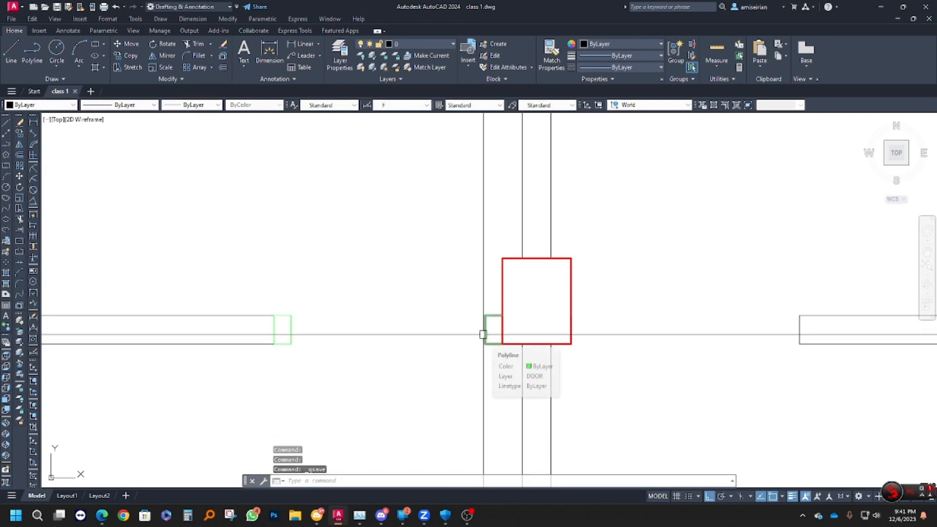
# Draw a circle centred on the column-side frame's northwest corner, with its radius reaching the opposite frame's northeast corner
pyautogui.scroll(-2, 468, 315)
pyautogui.scroll(2, 469, 346)
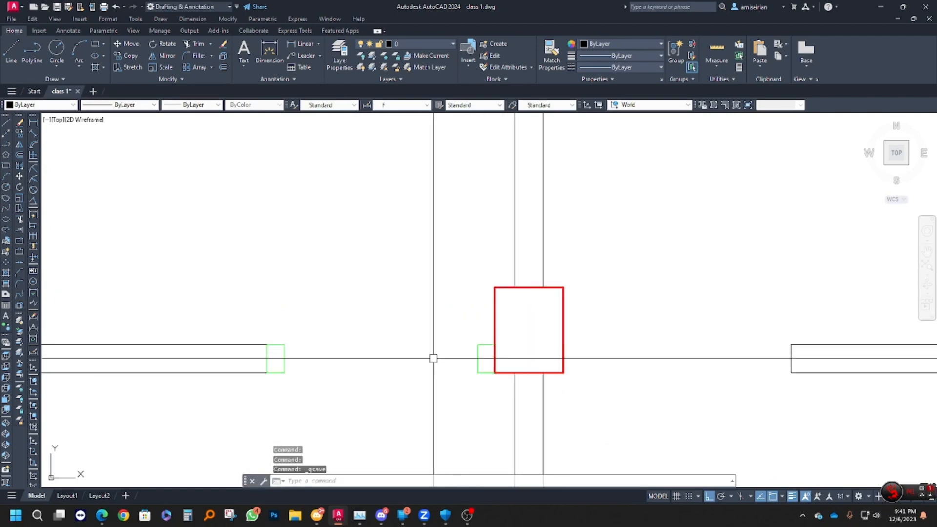
pyautogui.scroll(-2, 434, 358)
pyautogui.press('Escape')
pyautogui.press('Escape')
pyautogui.scroll(2, 453, 364)
pyautogui.write('c')
pyautogui.press('Return')
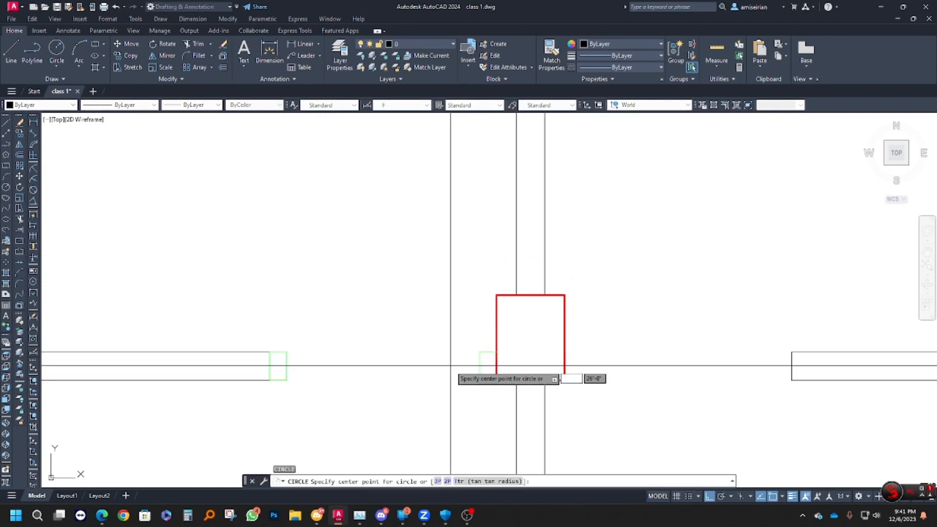
pyautogui.scroll(-3, 479, 352)
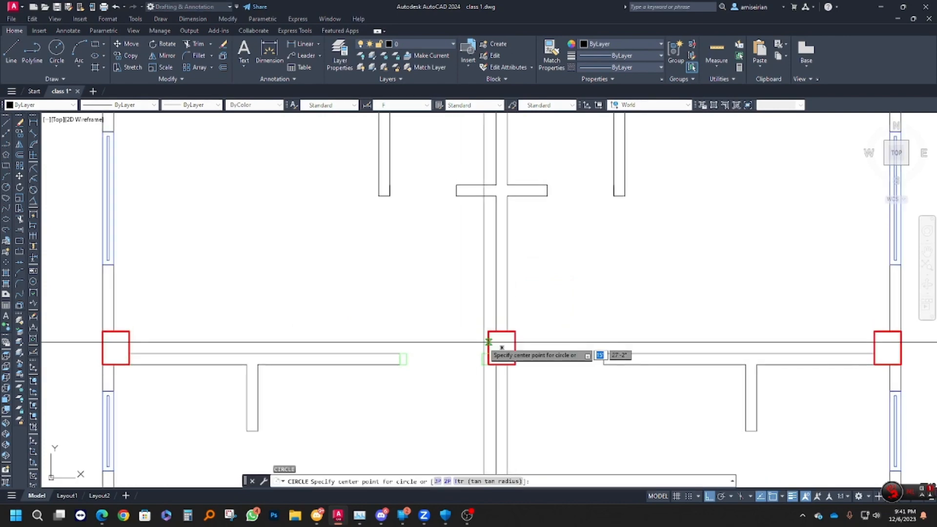
pyautogui.scroll(2, 482, 352)
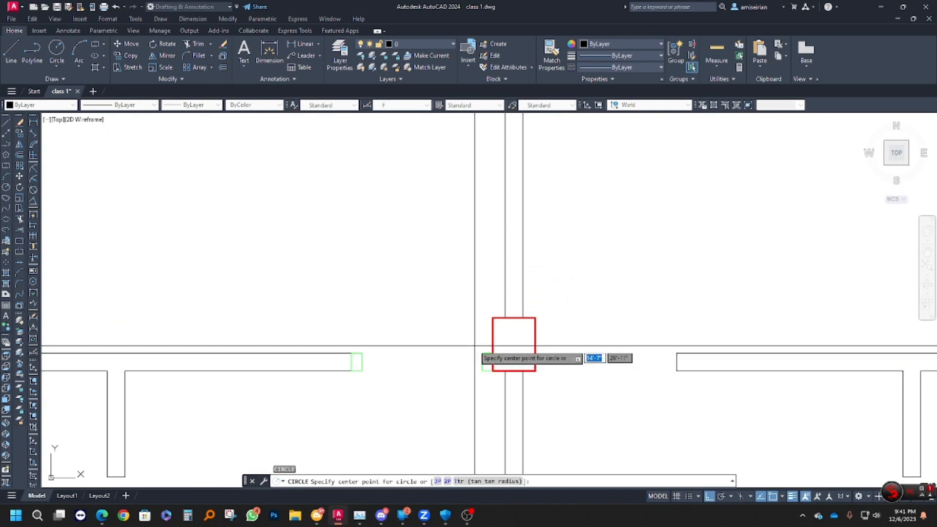
pyautogui.moveTo(490, 282); pyautogui.dragTo(491, 290, button='middle')
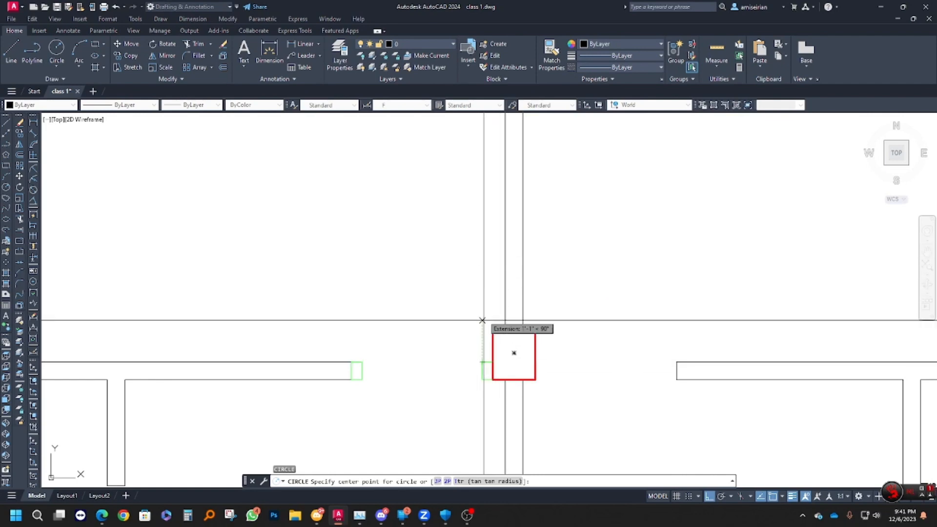
pyautogui.click(482, 362)
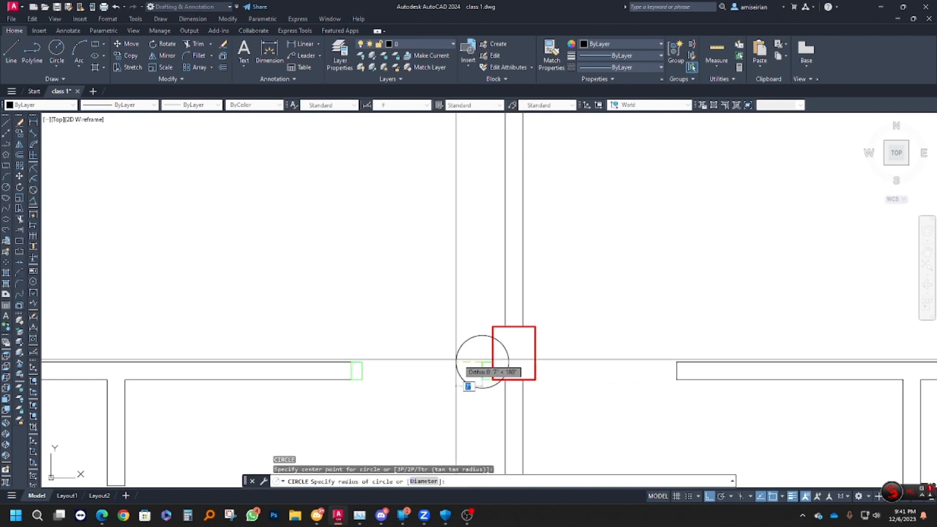
pyautogui.click(362, 362)
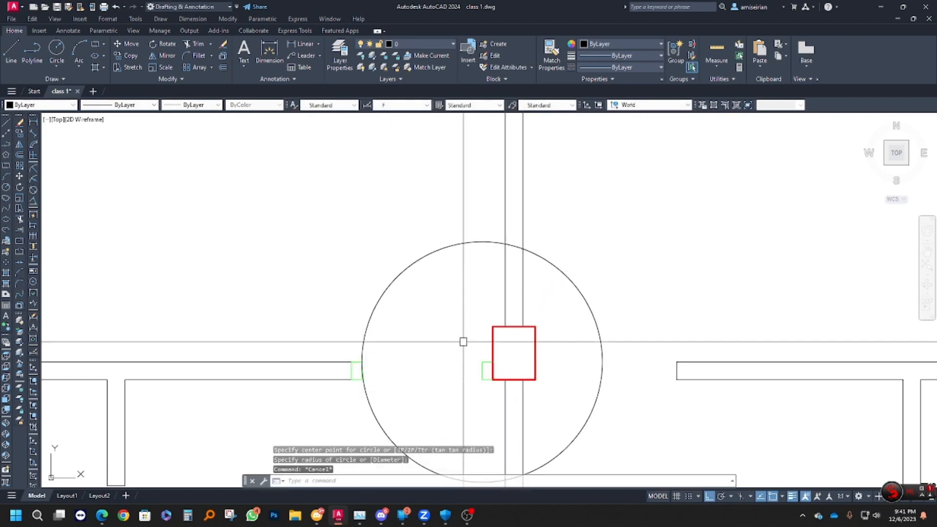
# Draw the door leaf as a vertical line from the column-side frame's northwest corner up to the top of the circle
pyautogui.write('l')
pyautogui.press('Return')
pyautogui.click(483, 362)
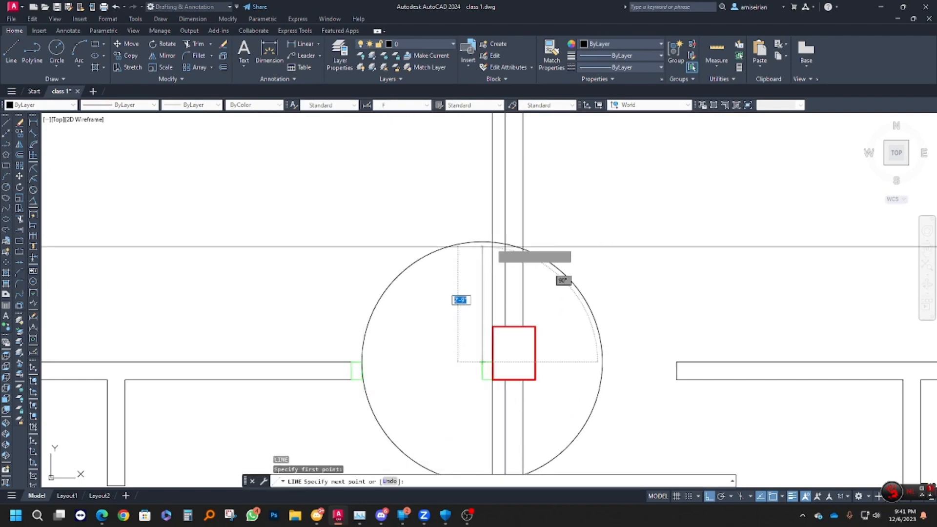
pyautogui.click(482, 241)
pyautogui.press('Escape')
# Trim the circle to the quarter arc of the door swing and erase the leftover arc east of the column
pyautogui.write('tr')
pyautogui.press('Return')
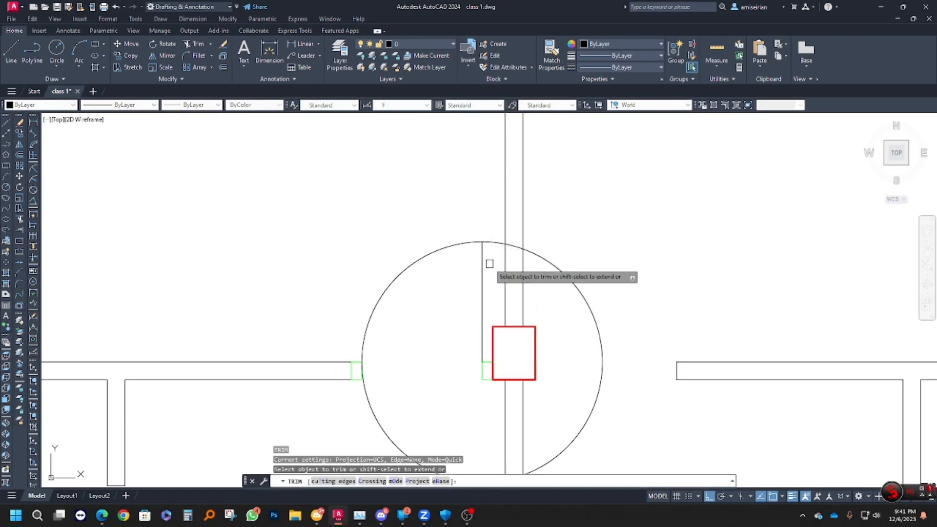
pyautogui.press('Escape')
pyautogui.click(594, 317)
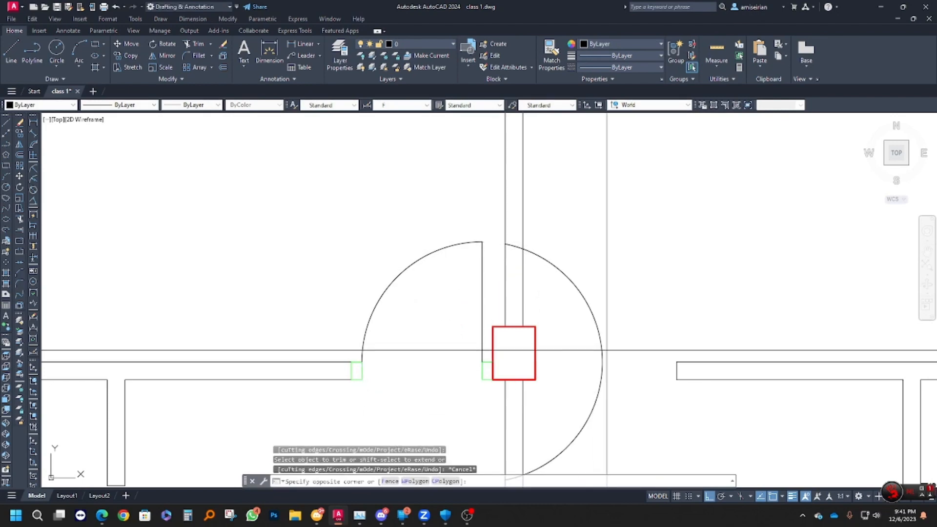
pyautogui.write('e')
pyautogui.press('Return')
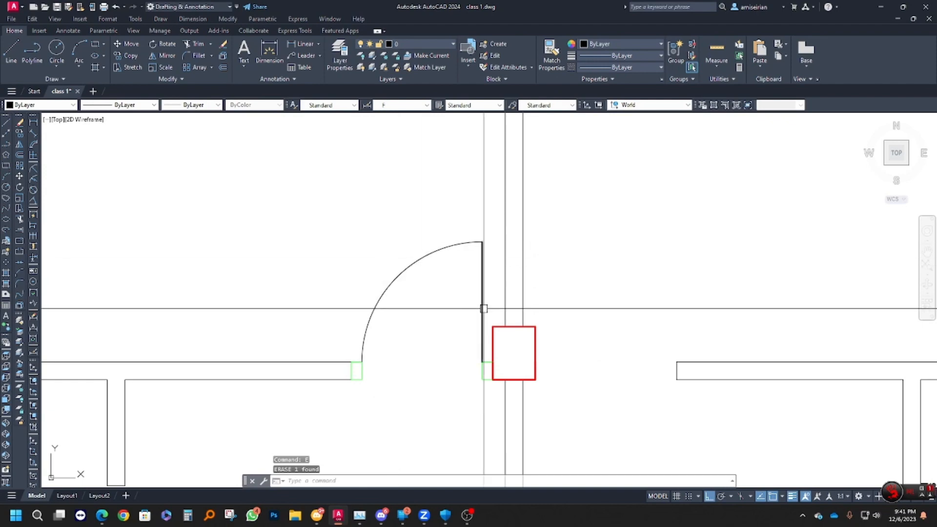
pyautogui.moveTo(488, 310); pyautogui.dragTo(499, 300, button='middle')
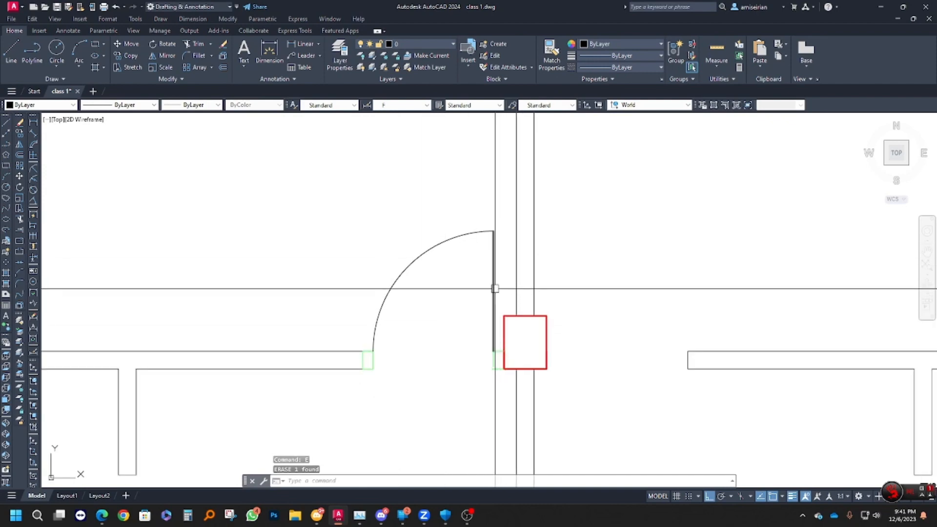
pyautogui.click(494, 287)
pyautogui.press('Escape')
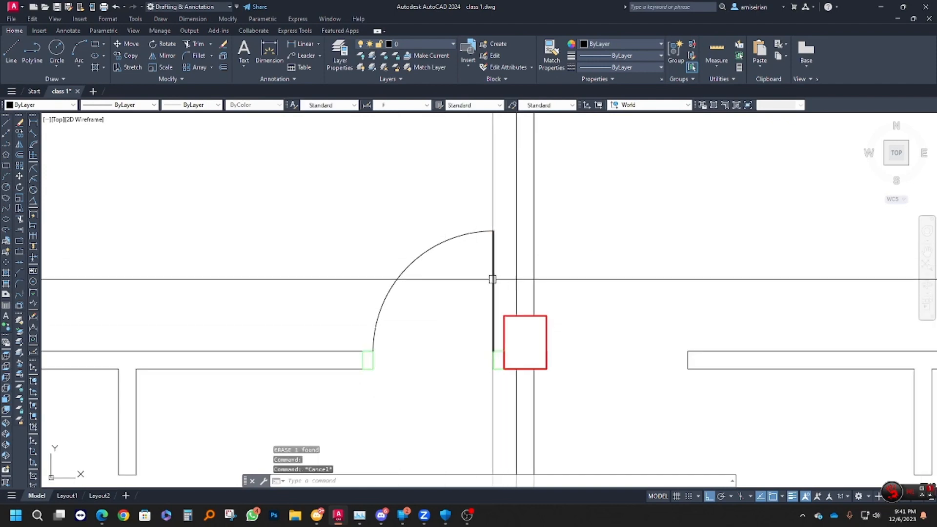
pyautogui.press('Escape')
# Select the door's swing arc and load the dotted ACAD_ISO07W100 linetype into the drawing
pyautogui.click(461, 241)
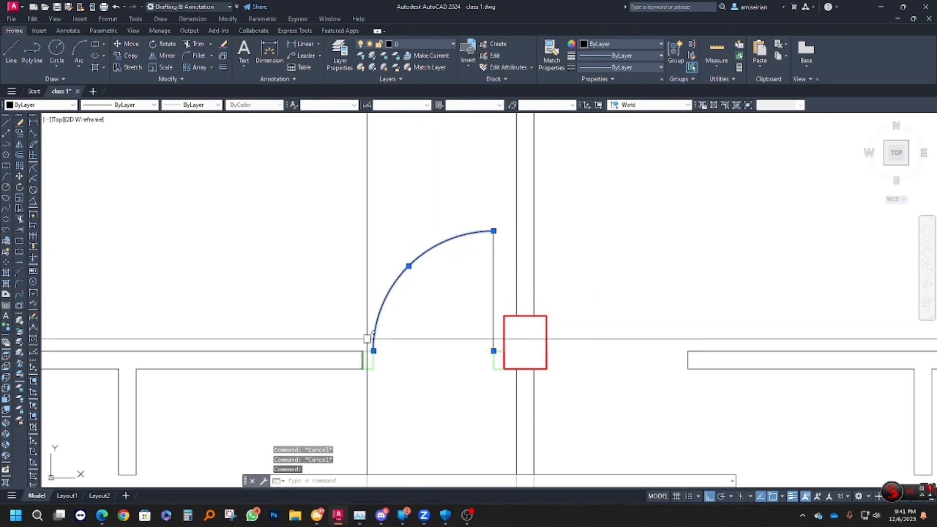
pyautogui.press('Escape')
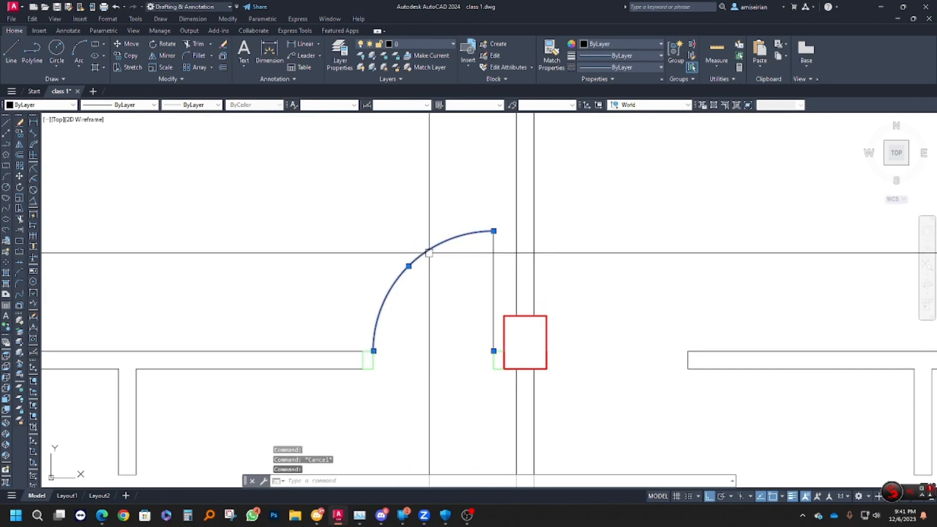
pyautogui.click(611, 55)
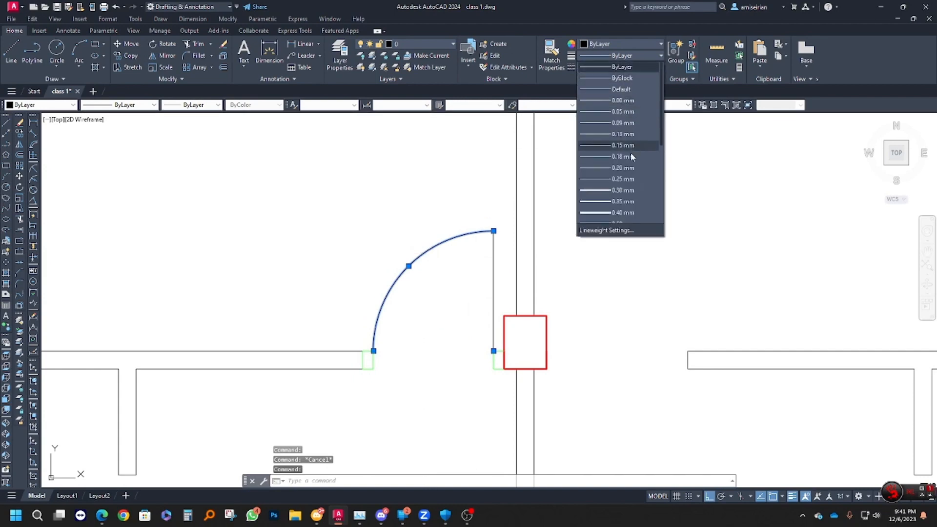
pyautogui.click(622, 67)
pyautogui.click(624, 79)
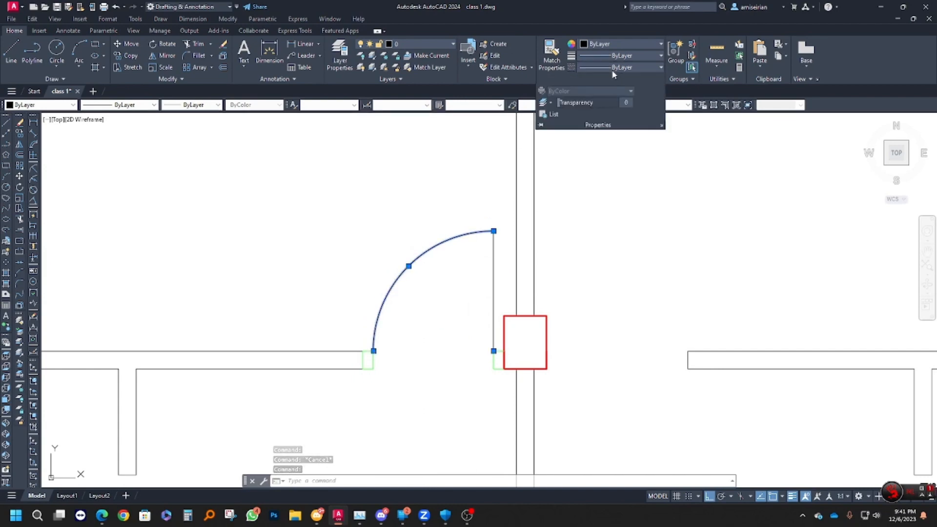
pyautogui.click(614, 114)
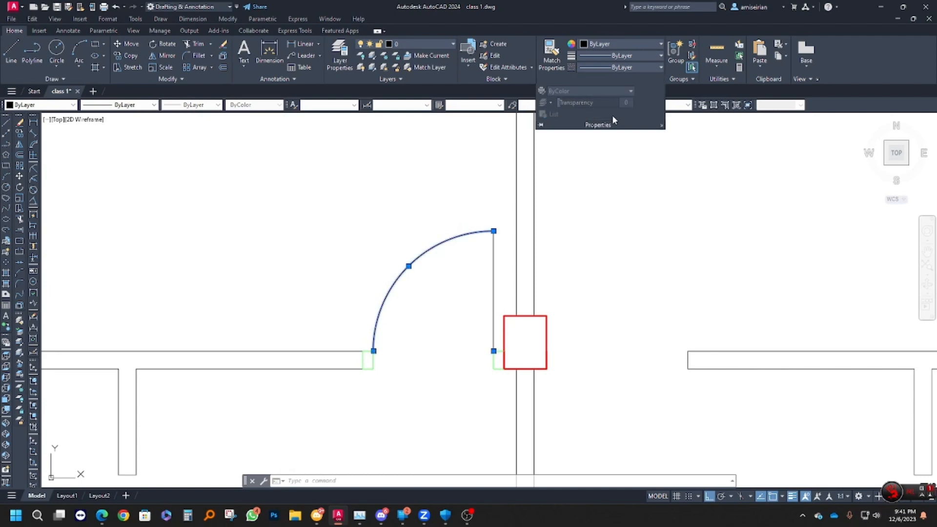
pyautogui.click(544, 174)
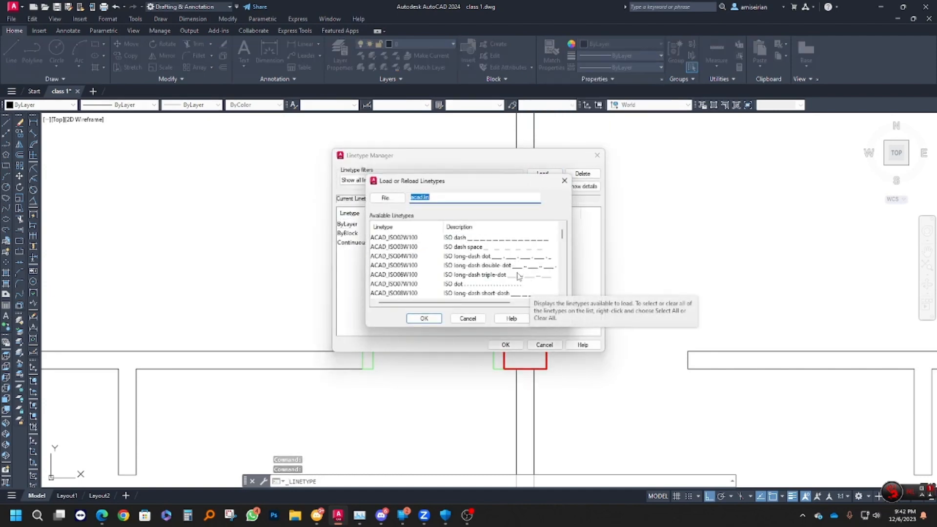
pyautogui.click(484, 285)
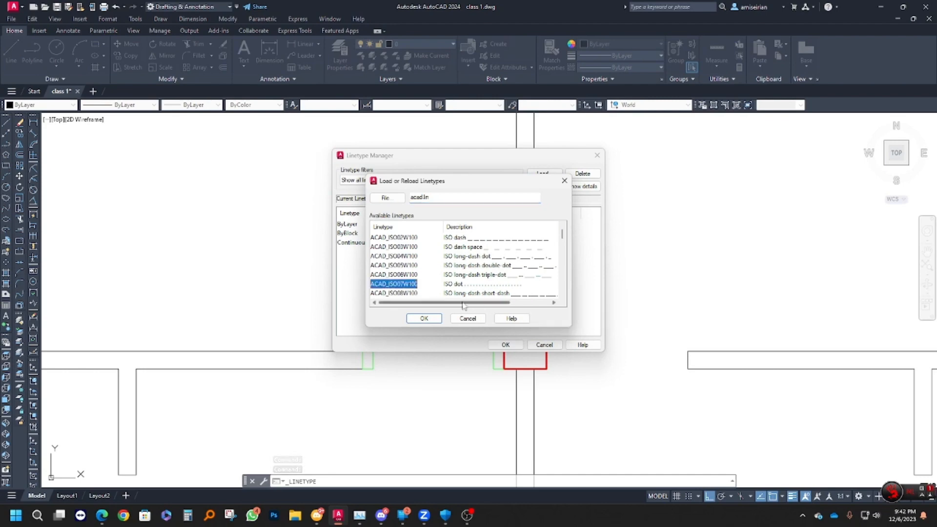
pyautogui.click(424, 319)
pyautogui.click(487, 243)
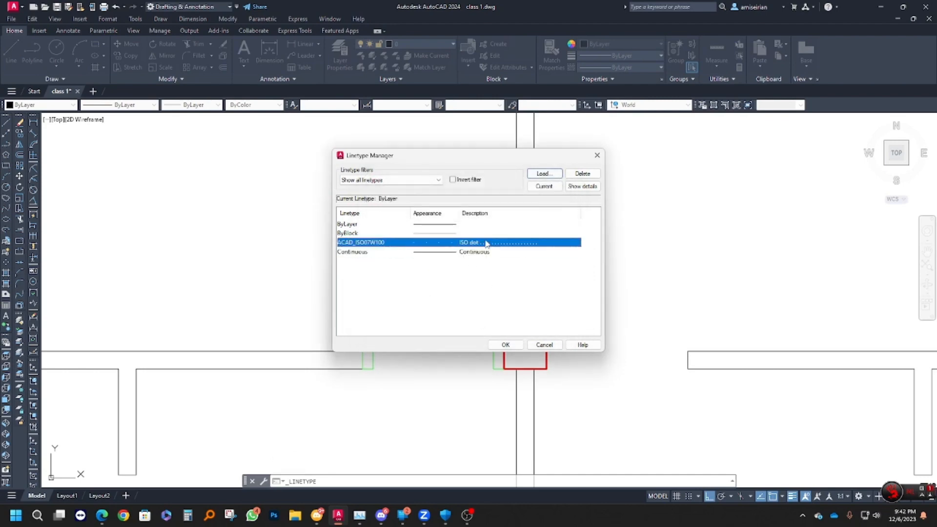
pyautogui.click(505, 345)
# Apply the ACAD_ISO07W100 dotted linetype to the door's swing arc
pyautogui.click(483, 235)
pyautogui.click(646, 106)
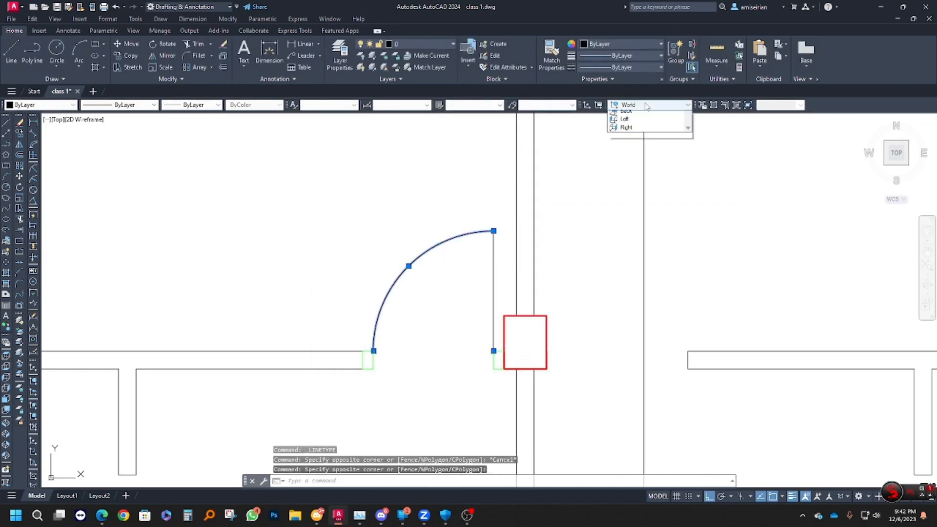
pyautogui.click(605, 66)
pyautogui.click(605, 66)
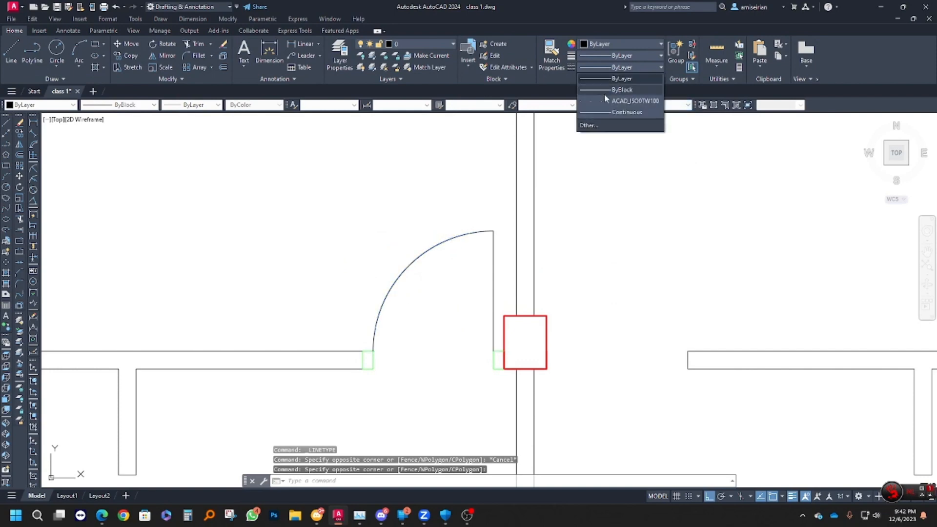
pyautogui.click(605, 100)
pyautogui.moveTo(414, 261); pyautogui.dragTo(435, 259, button='middle')
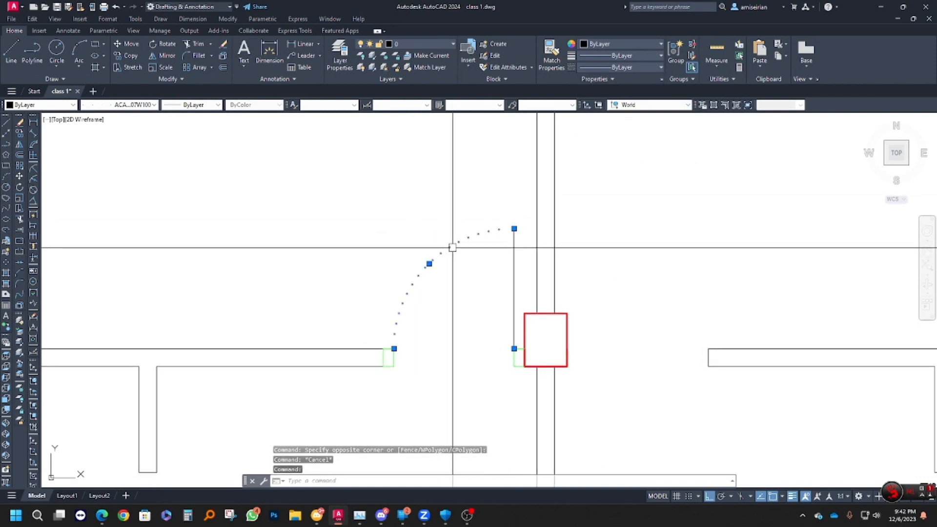
# Load the DASHED2 linetype from acad.lin into the drawing
pyautogui.click(605, 67)
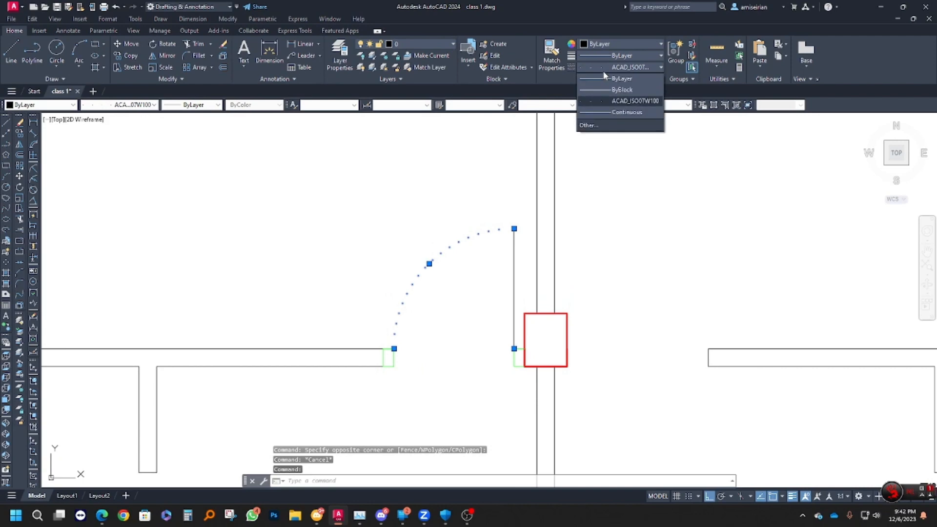
pyautogui.click(589, 126)
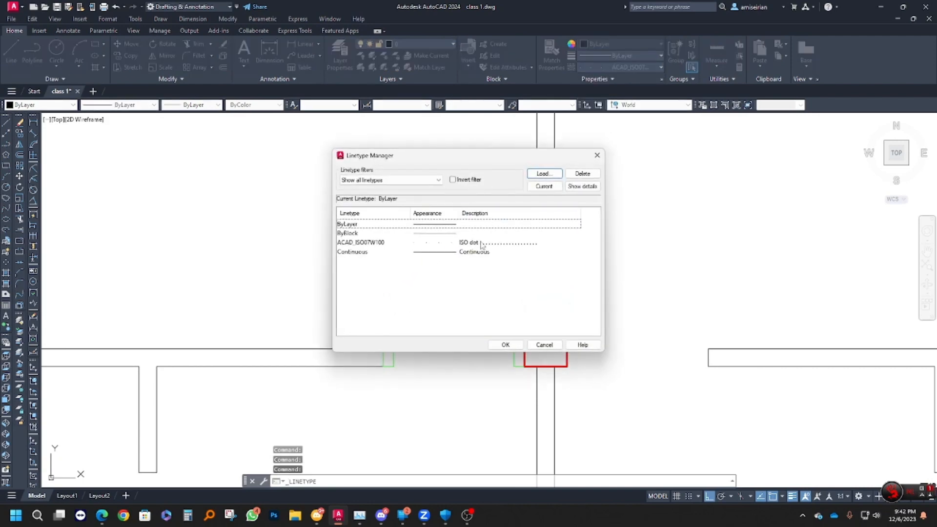
pyautogui.click(537, 176)
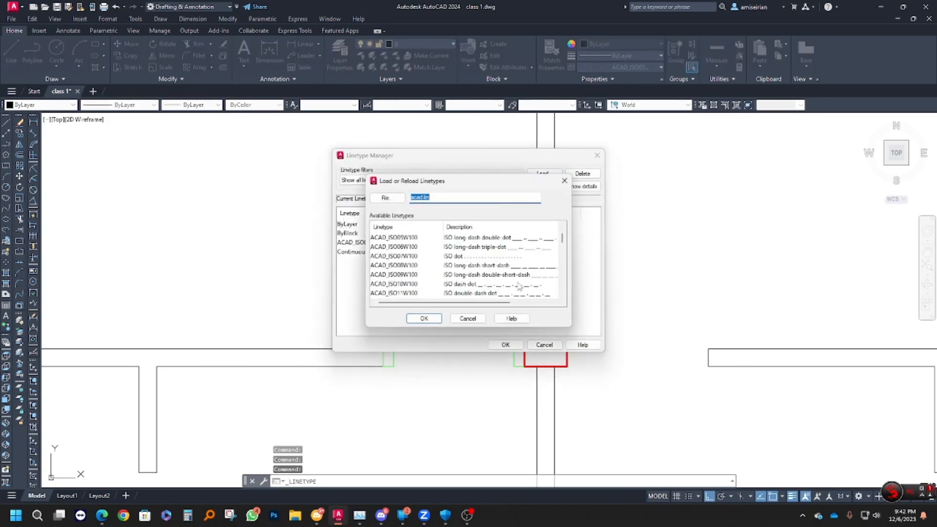
pyautogui.scroll(-3, 517, 288)
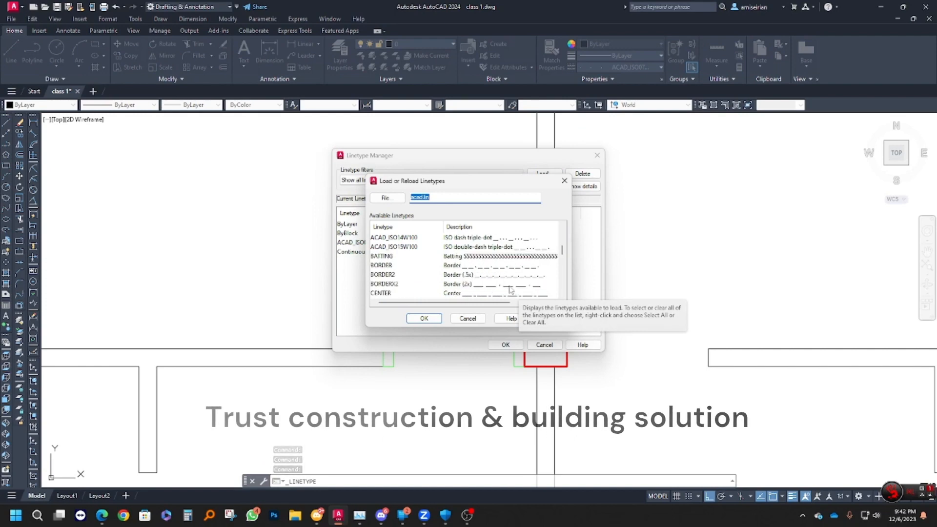
pyautogui.scroll(-3, 510, 287)
pyautogui.click(506, 276)
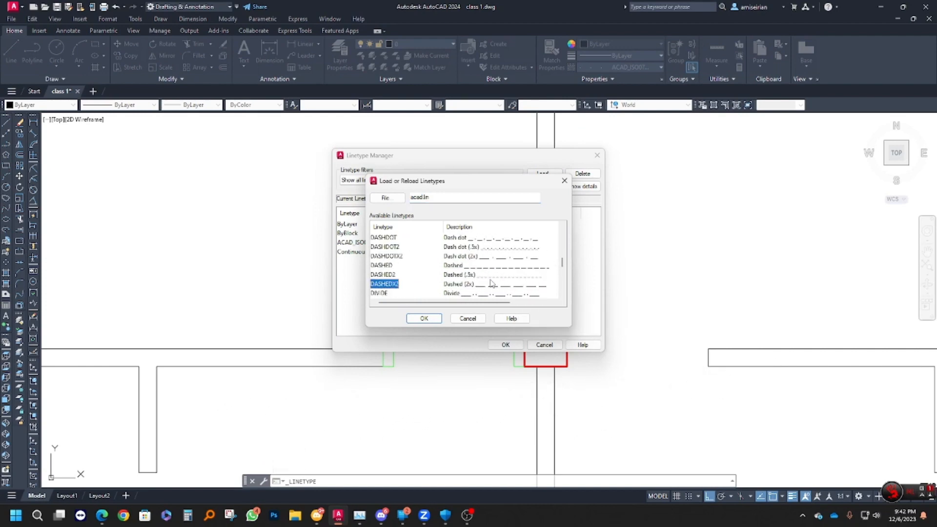
pyautogui.click(424, 318)
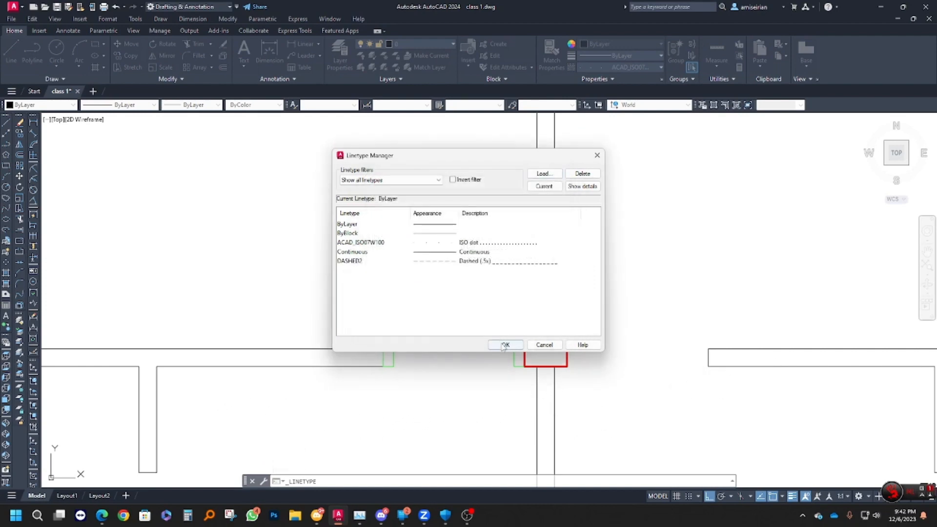
pyautogui.click(504, 346)
# Set the linetype of the door's swing arc to DASHED2 and clear the selection
pyautogui.click(533, 272)
pyautogui.click(414, 239)
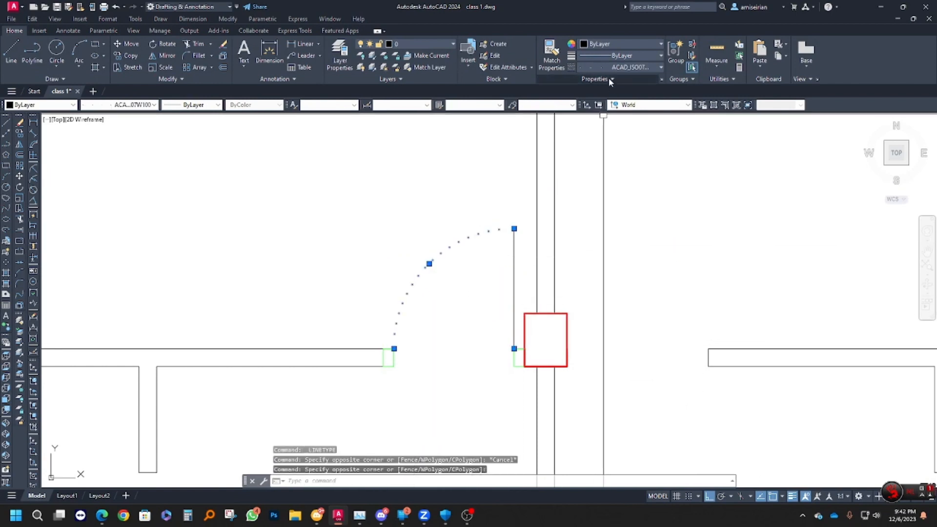
pyautogui.click(608, 68)
pyautogui.click(617, 124)
pyautogui.press('Escape')
pyautogui.press('Escape')
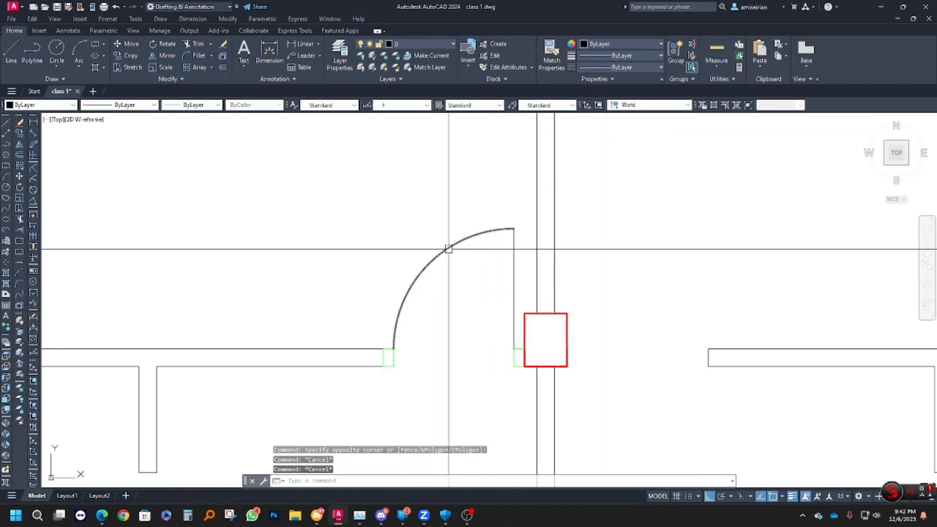
pyautogui.scroll(-2, 451, 269)
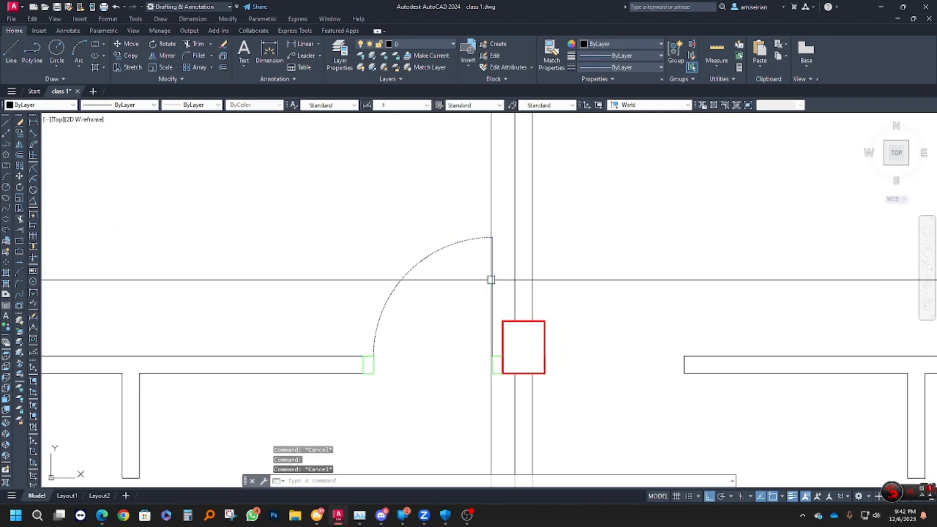
pyautogui.press('Escape')
pyautogui.press('Escape')
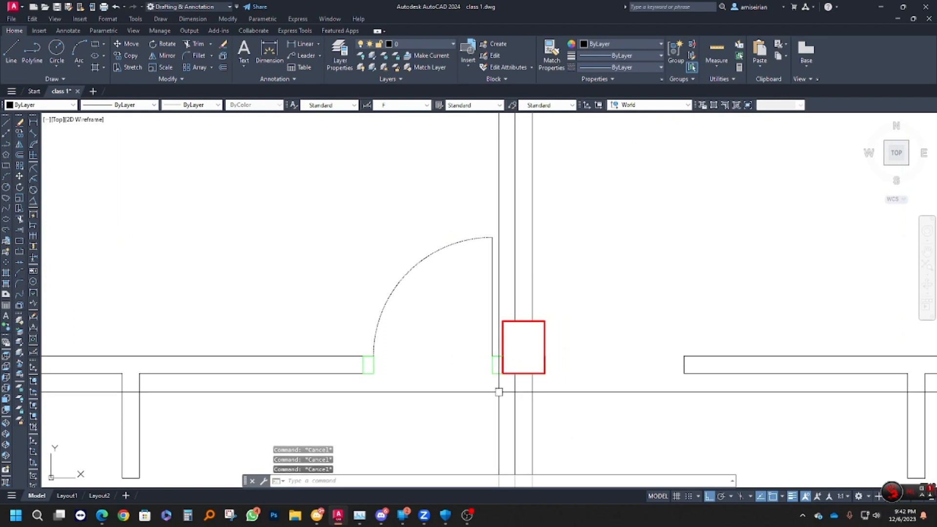
# Convert the door's two frames, leaf and swing arc into a single block
pyautogui.click(498, 392)
pyautogui.click(369, 207)
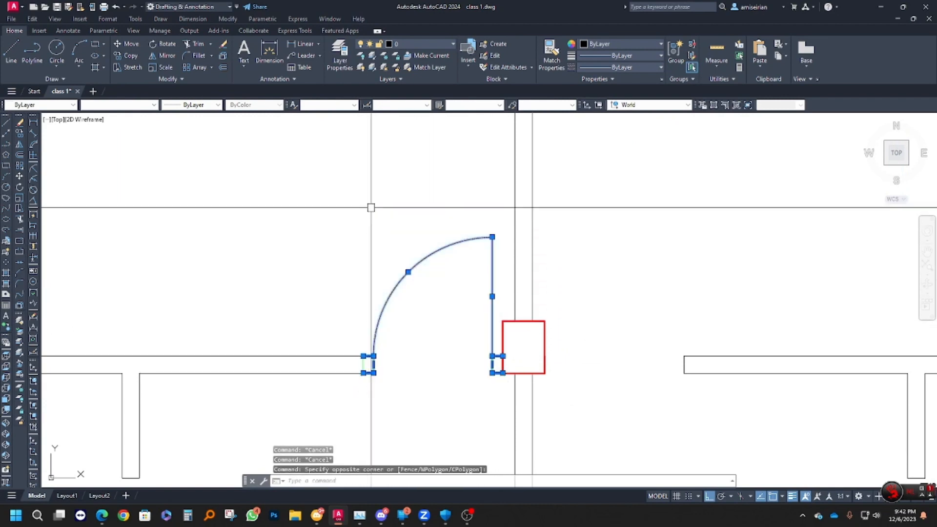
pyautogui.moveTo(477, 277); pyautogui.dragTo(483, 269, button='middle')
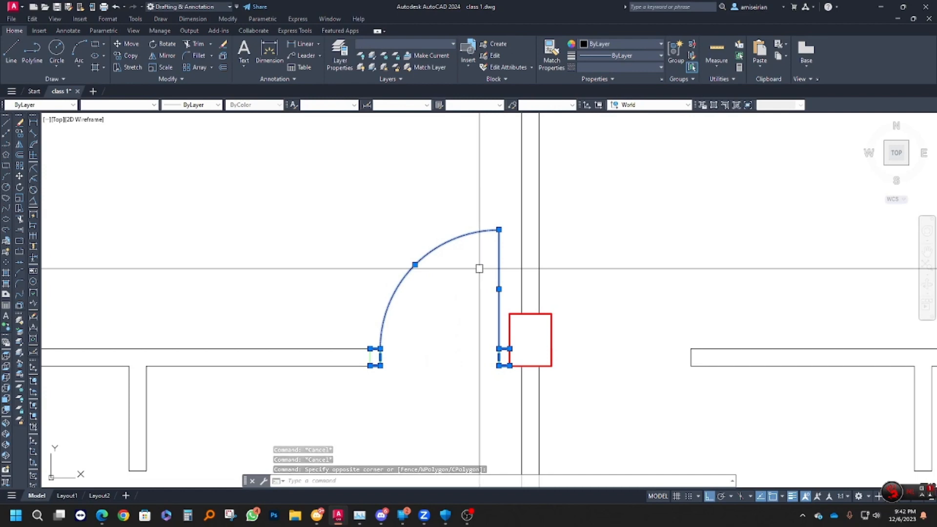
pyautogui.write('b')
pyautogui.press('Return')
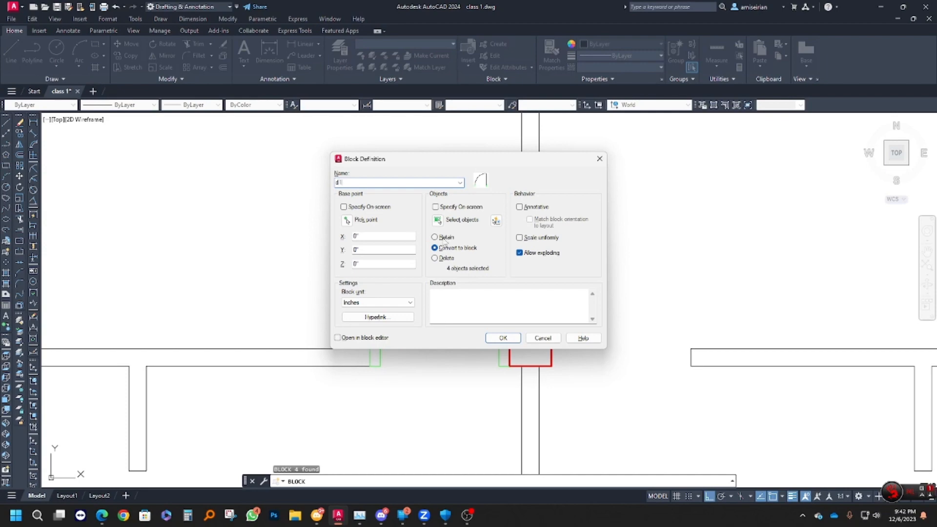
pyautogui.click(502, 337)
pyautogui.press('Escape')
pyautogui.press('Escape')
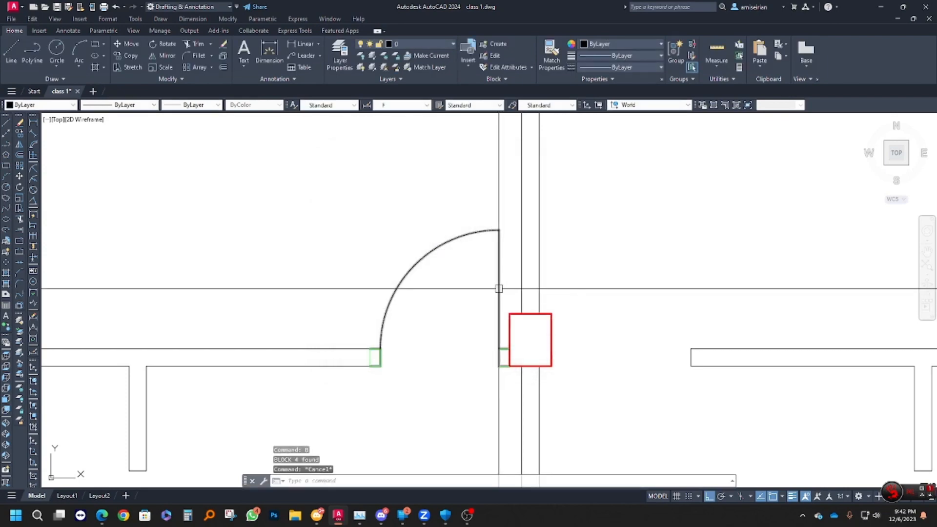
# Mirror the door block about the vertical centreline of the central column into the east opening, keeping the original
pyautogui.click(474, 284)
pyautogui.scroll(-4, 428, 223)
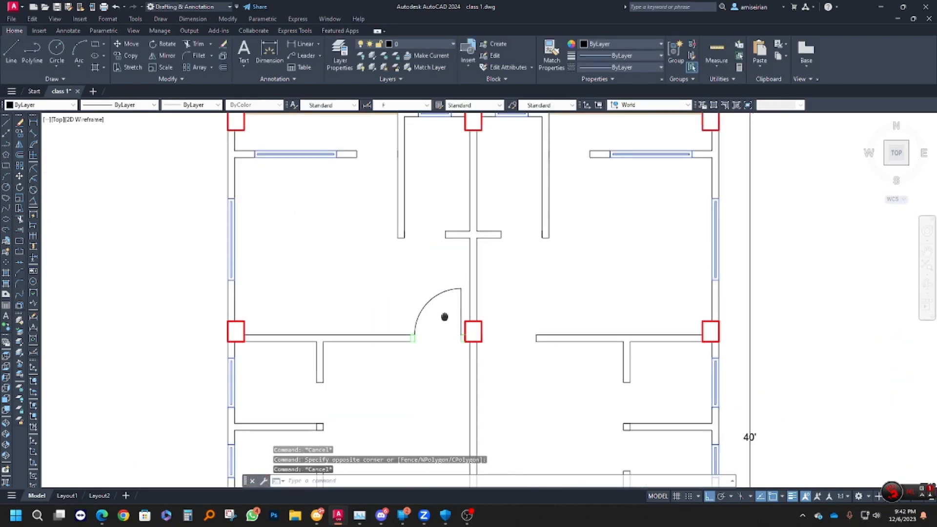
pyautogui.click(416, 294)
pyautogui.write('mi')
pyautogui.press('Return')
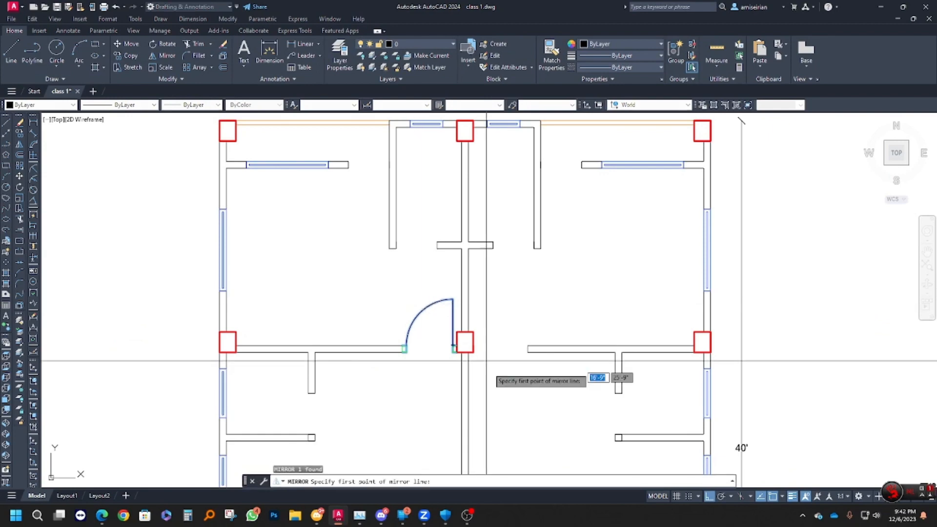
pyautogui.scroll(4, 491, 378)
pyautogui.click(424, 249)
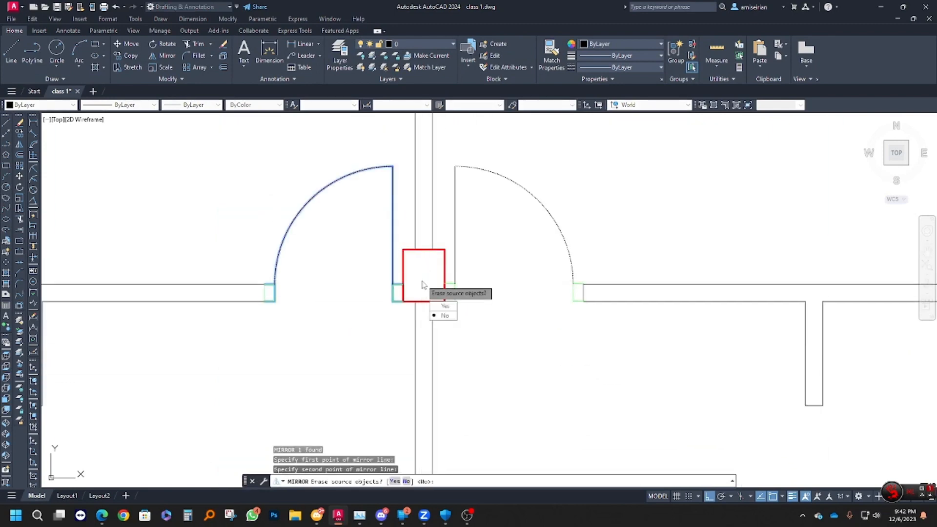
pyautogui.click(439, 309)
pyautogui.press('Return')
# Draw a 3" by 5" door frame with a polyline against the lower end of the upper-west room's inner wall
pyautogui.scroll(-3, 539, 292)
pyautogui.scroll(-3, 436, 251)
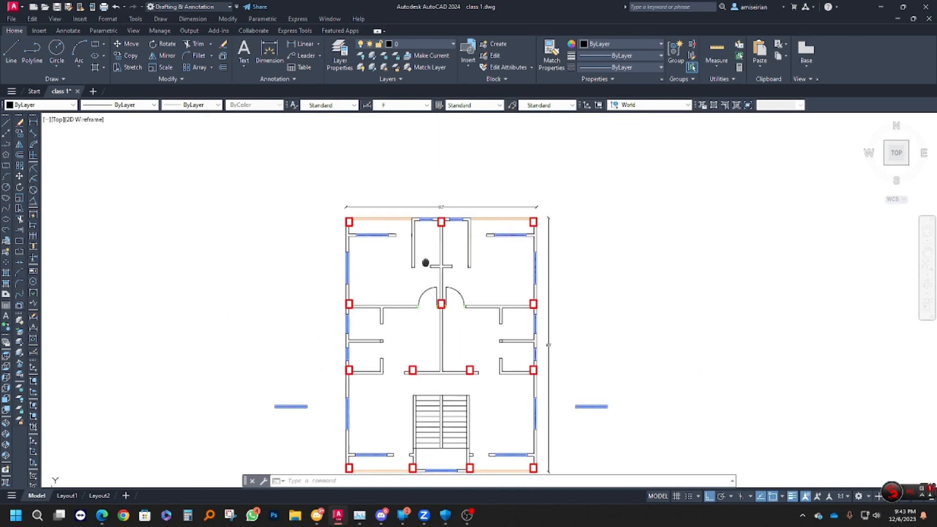
pyautogui.scroll(4, 419, 266)
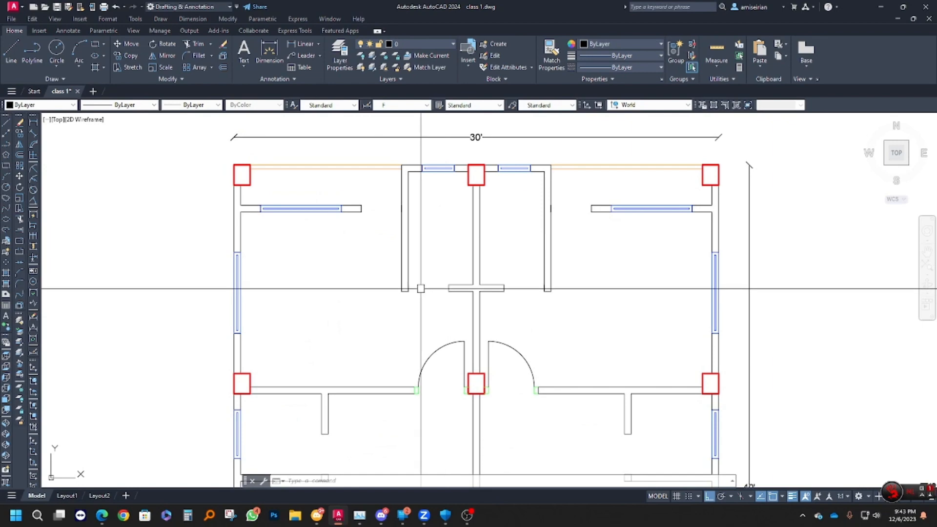
pyautogui.scroll(-4, 423, 268)
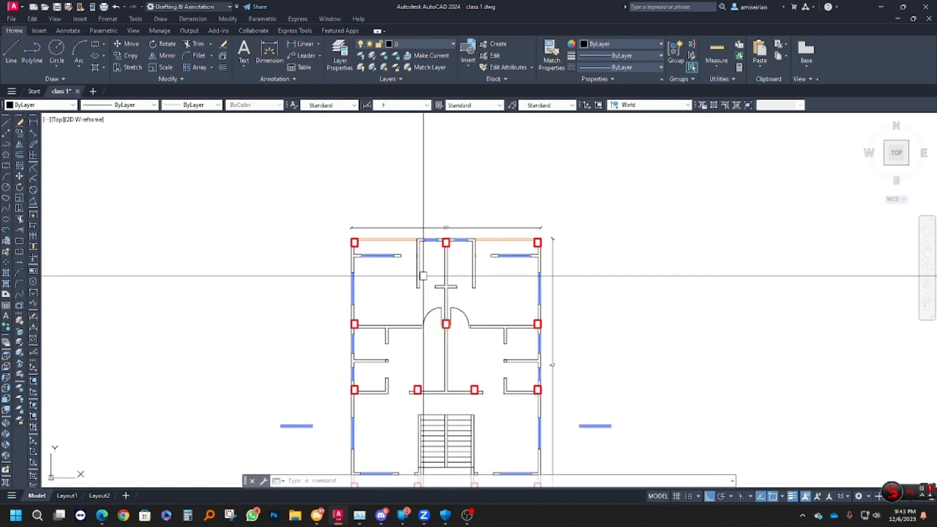
pyautogui.scroll(4, 370, 242)
pyautogui.moveTo(499, 309); pyautogui.dragTo(462, 299, button='middle')
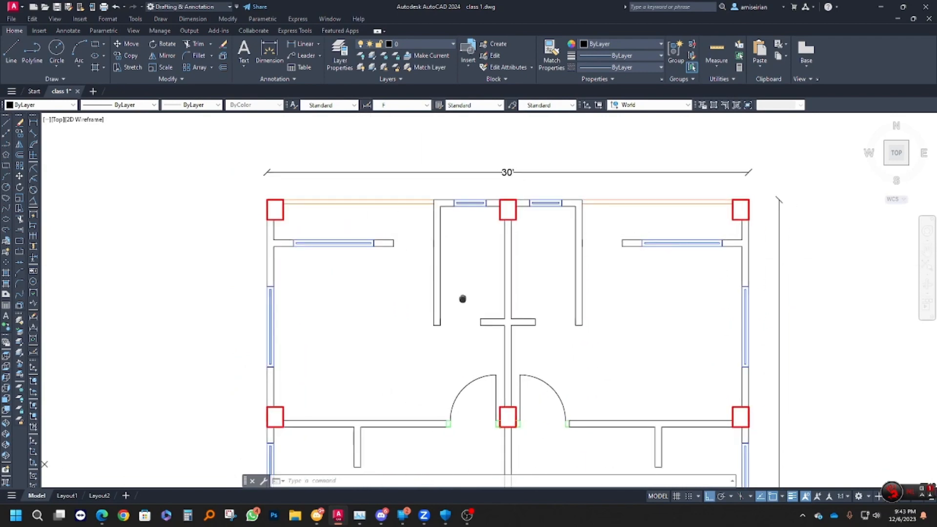
pyautogui.press('Escape')
pyautogui.press('Escape')
pyautogui.write('pl')
pyautogui.press('Return')
pyautogui.scroll(4, 456, 300)
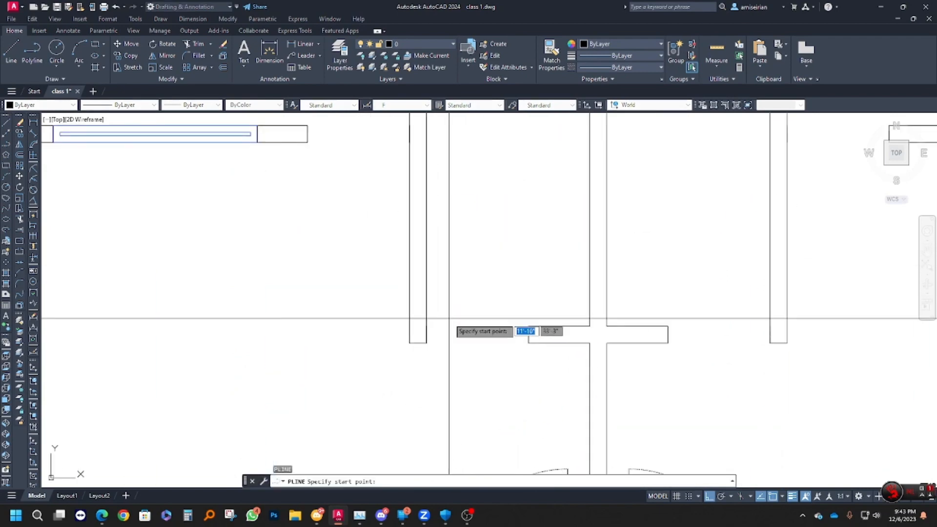
pyautogui.click(440, 325)
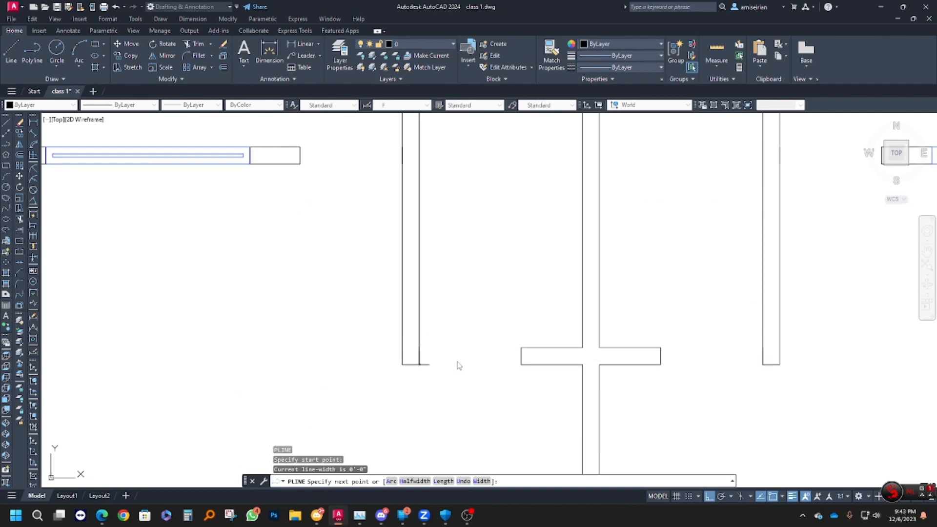
pyautogui.write('3')
pyautogui.press('Return')
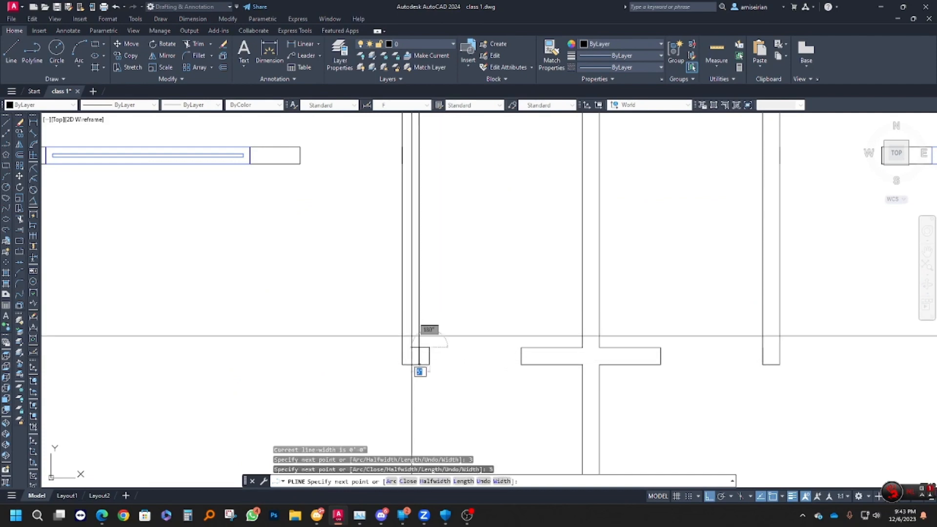
pyautogui.click(418, 351)
pyautogui.press('Escape')
pyautogui.press('space')
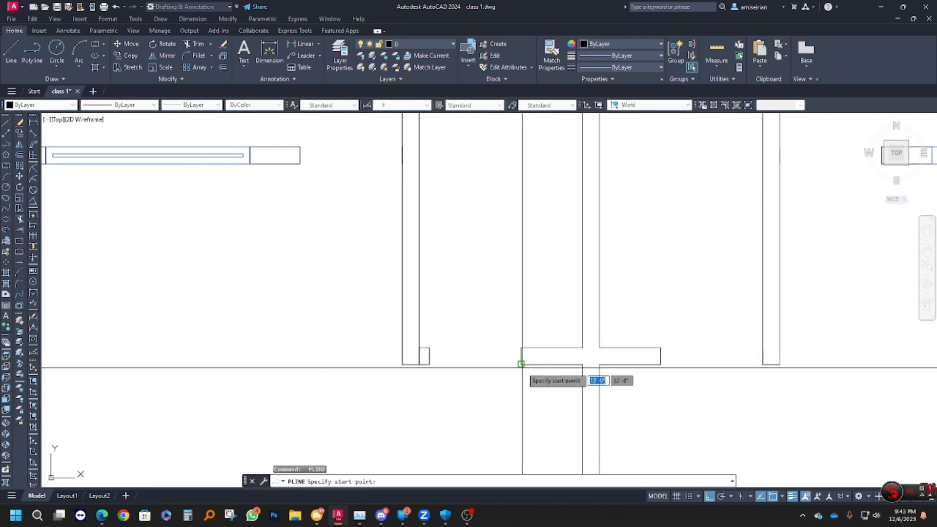
# Draw a matching 3" by 5" door frame with a polyline at the west end of the short cross wall
pyautogui.click(521, 365)
pyautogui.write('3')
pyautogui.press('Return')
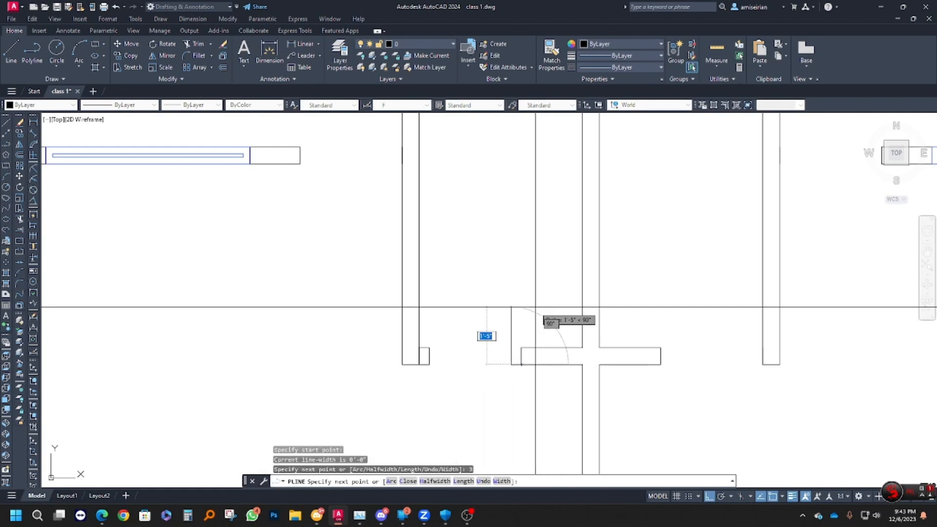
pyautogui.click(511, 348)
pyautogui.click(521, 348)
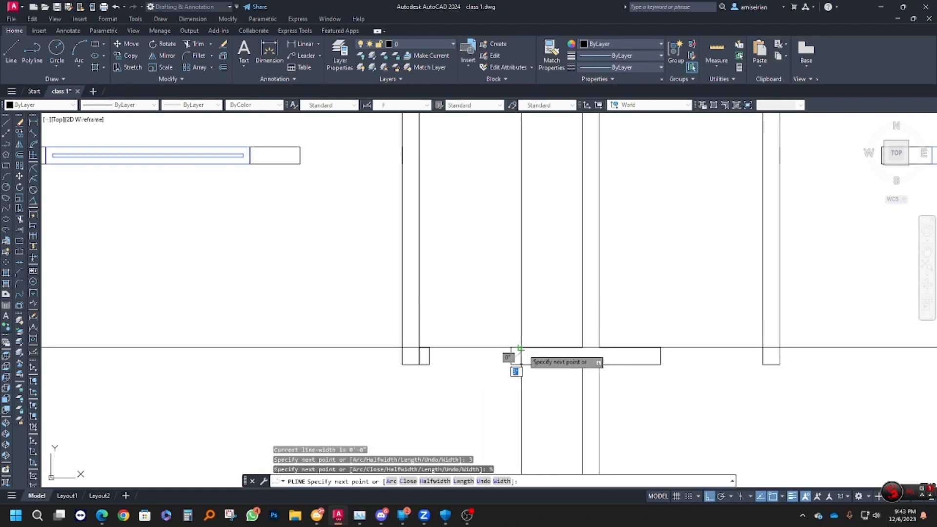
pyautogui.press('Escape')
# Draw a circle centred on the west frame's upper inner corner with its radius reaching the east frame's upper inner corner
pyautogui.write('c')
pyautogui.press('space')
pyautogui.moveTo(511, 326); pyautogui.dragTo(492, 374, button='middle')
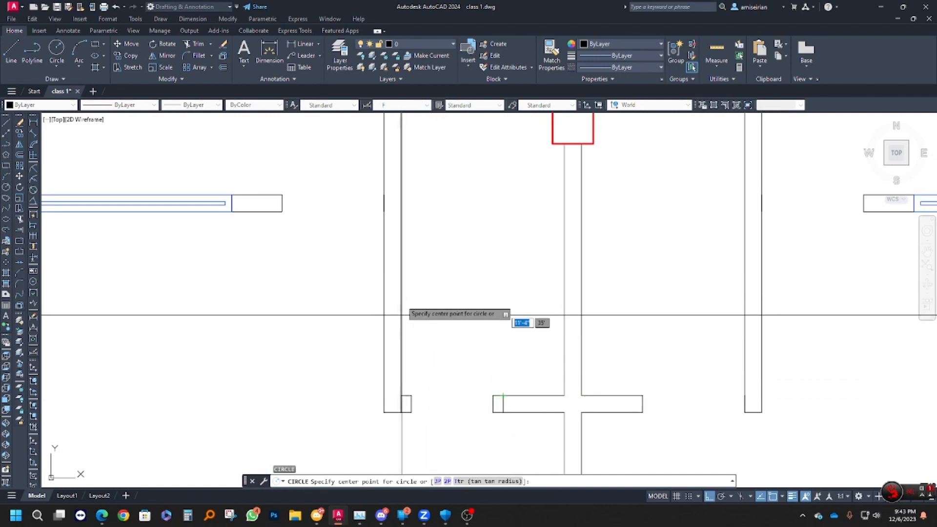
pyautogui.click(411, 395)
pyautogui.click(492, 393)
pyautogui.press('Escape')
pyautogui.press('Escape')
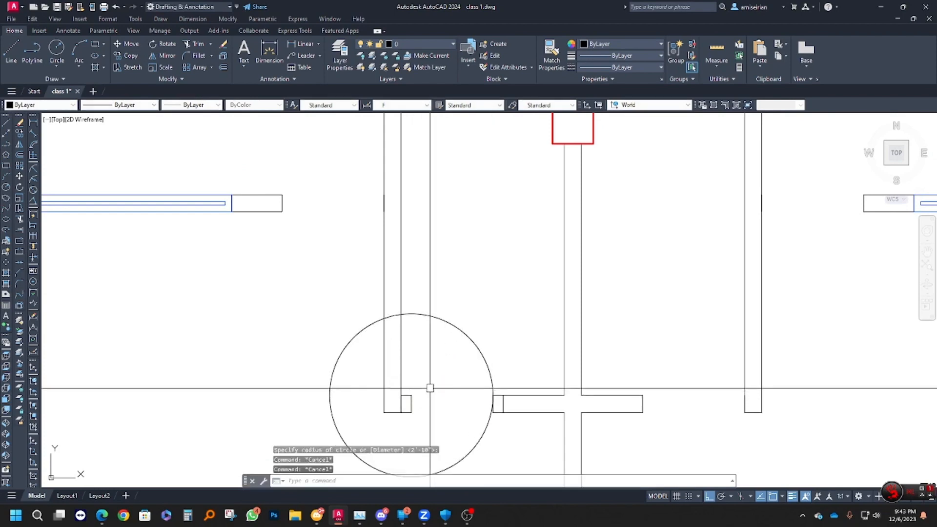
# Draw the door leaf as a vertical line from the circle's centre up to the circle's top
pyautogui.write('l')
pyautogui.press('Return')
pyautogui.click(411, 395)
pyautogui.click(411, 313)
pyautogui.press('Escape')
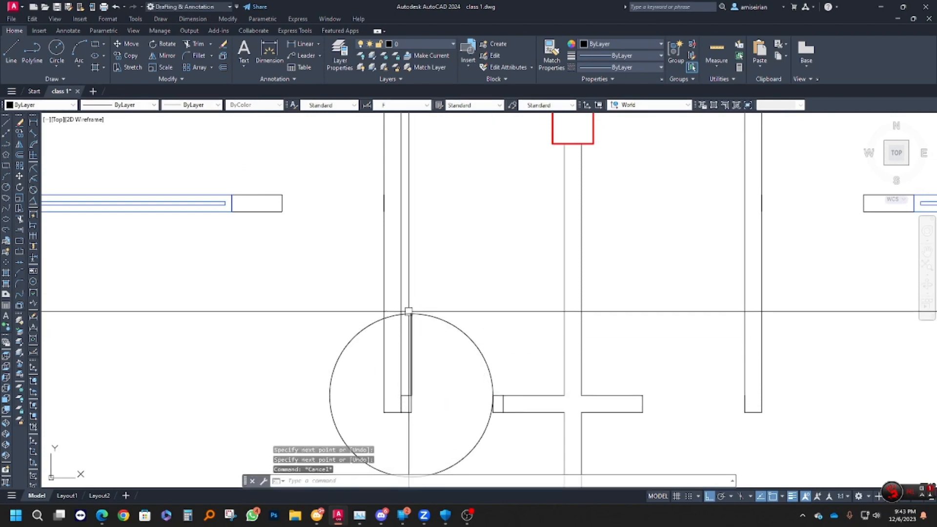
# Trim the circle down to the door's quarter swing arc and erase the leftover piece inside the wall
pyautogui.write('tr')
pyautogui.press('Return')
pyautogui.scroll(2, 412, 318)
pyautogui.scroll(-4, 439, 293)
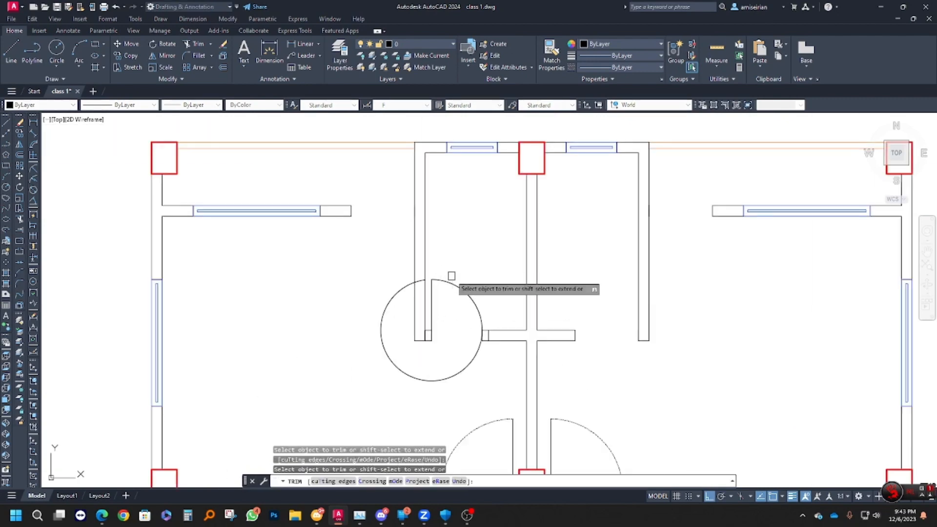
pyautogui.press('Escape')
pyautogui.scroll(4, 424, 288)
pyautogui.click(422, 269)
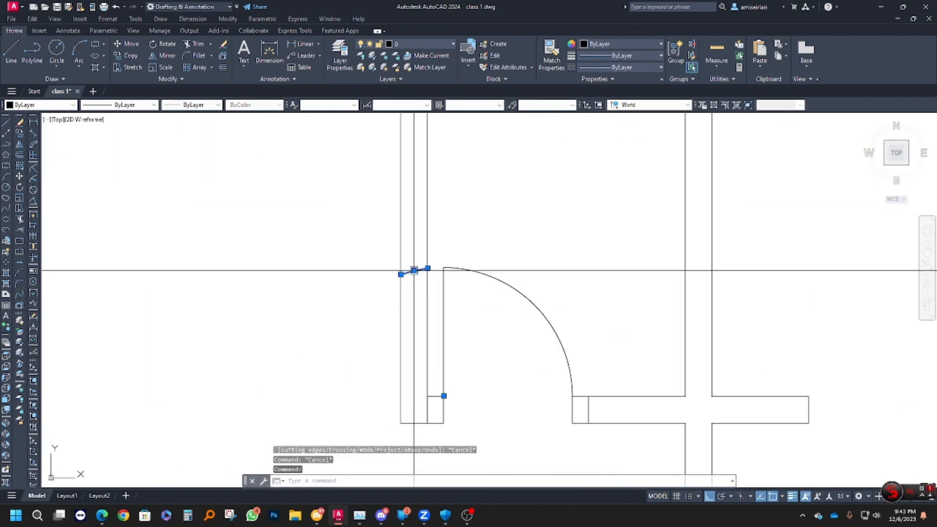
pyautogui.press('e')
pyautogui.press('Return')
# Assign the new door's two frames, leaf and swing arc to the DOOR layer and clear the selection
pyautogui.moveTo(523, 333); pyautogui.dragTo(492, 331, button='middle')
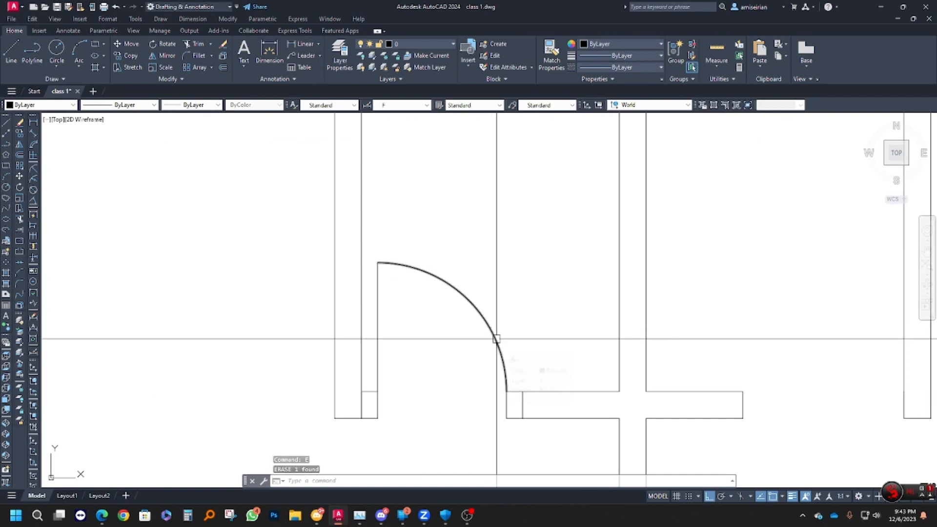
pyautogui.scroll(5, 510, 390)
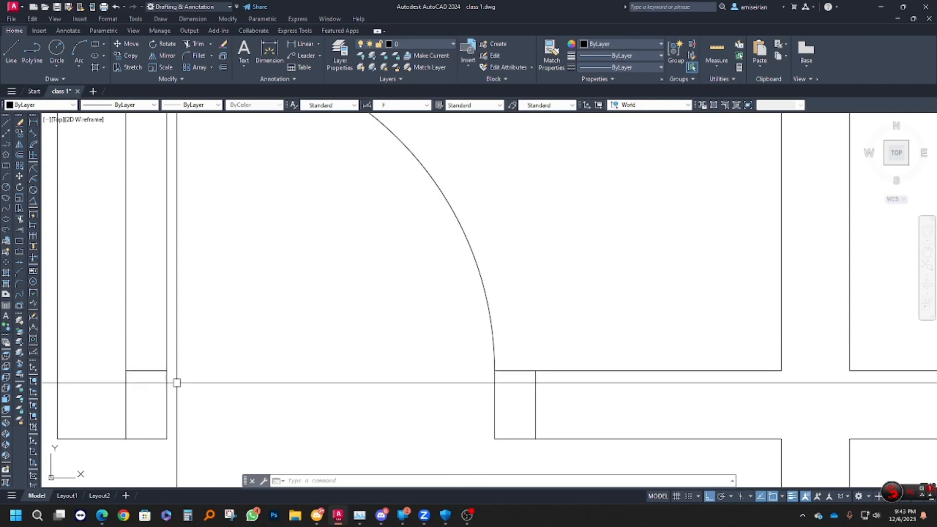
pyautogui.scroll(-5, 478, 379)
pyautogui.press('Escape')
pyautogui.press('Escape')
pyautogui.click(510, 415)
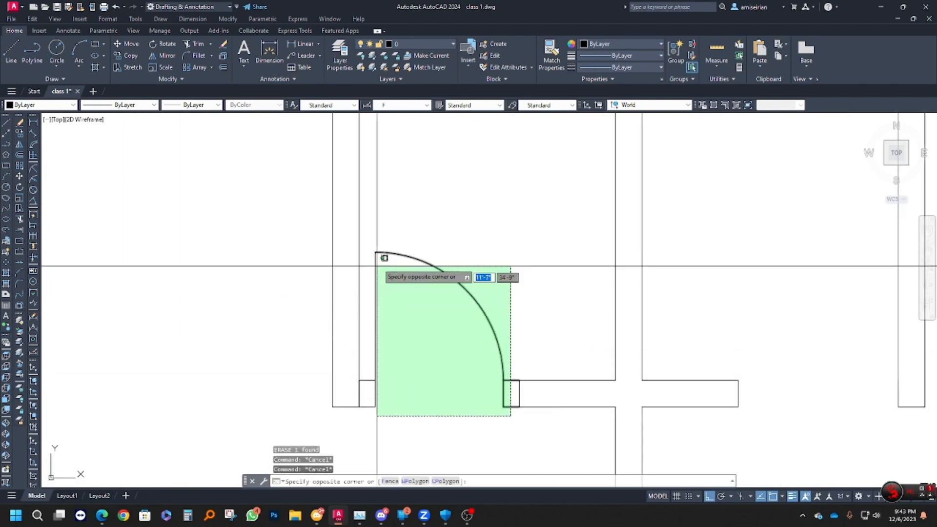
pyautogui.click(367, 235)
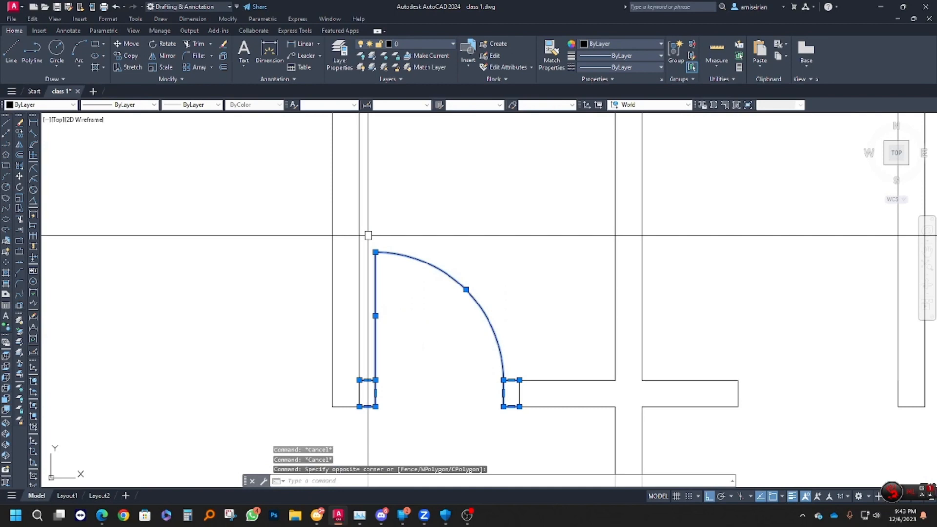
pyautogui.click(424, 49)
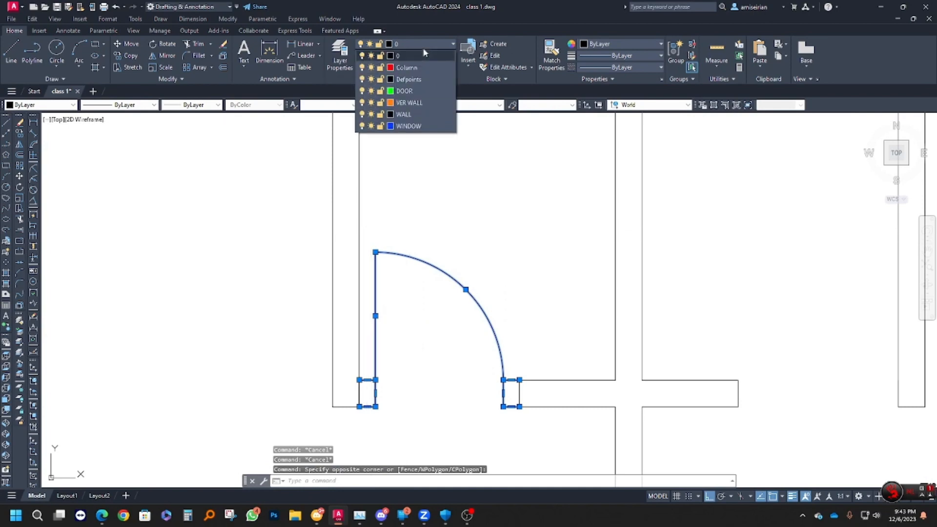
pyautogui.click(417, 91)
pyautogui.press('Escape')
pyautogui.press('Escape')
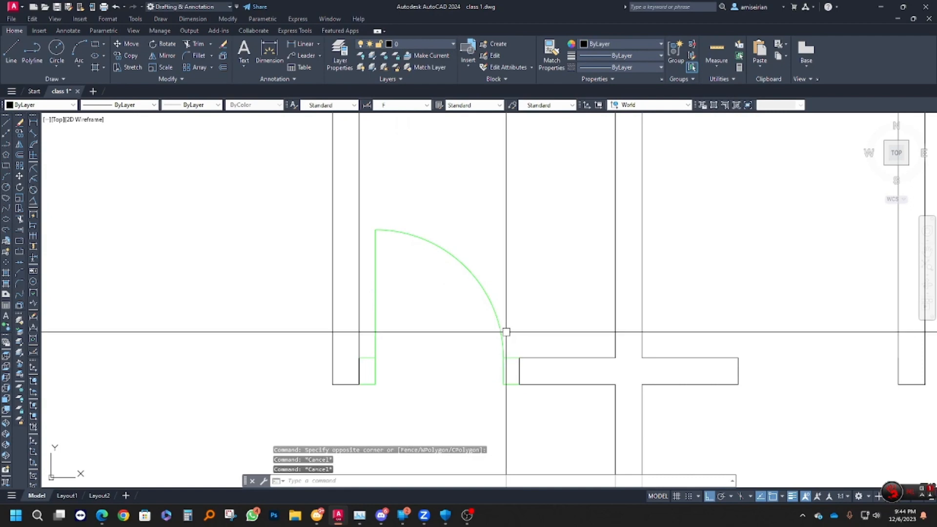
# Convert the upper-west door's frames, leaf and swing arc into a single named block
pyautogui.click(514, 405)
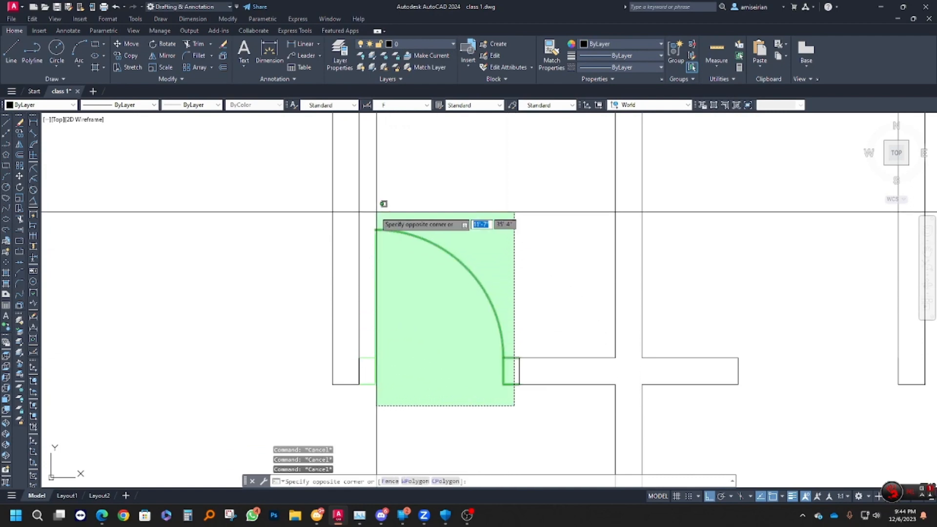
pyautogui.click(377, 196)
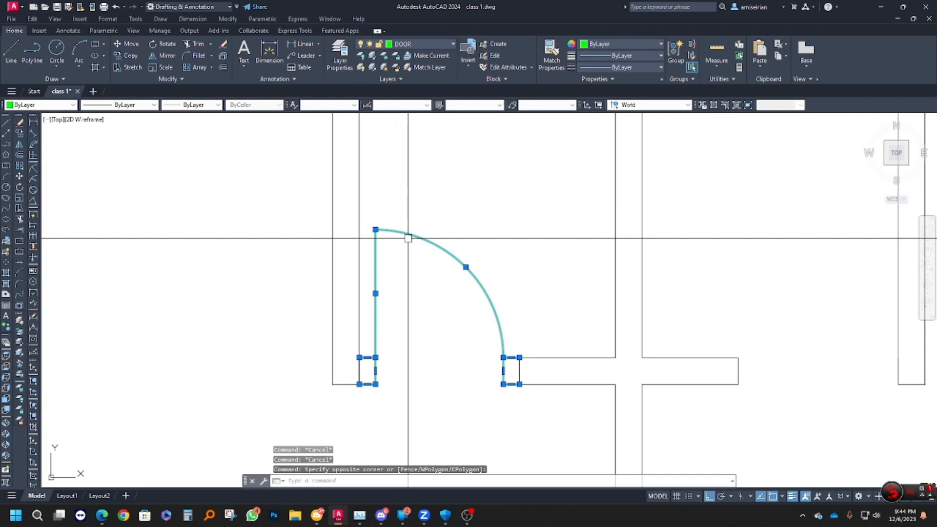
pyautogui.write('b')
pyautogui.press('Return')
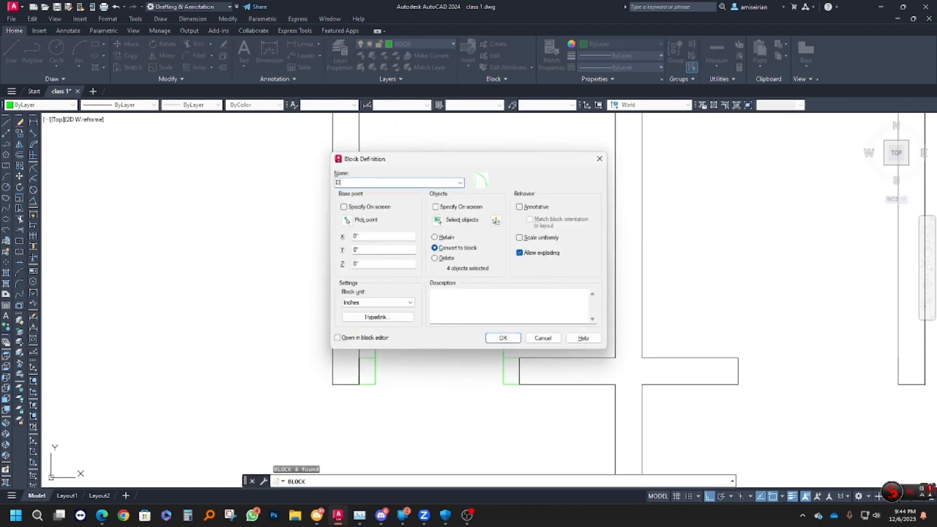
pyautogui.click(503, 338)
# Mirror the upper-west door block about the central column's vertical centreline into the opposite opening, keeping the original
pyautogui.scroll(-5, 434, 254)
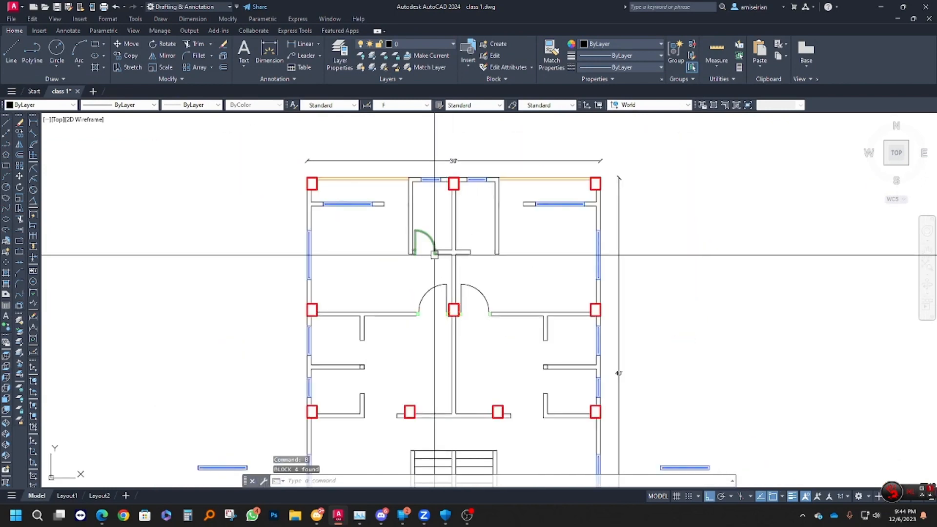
pyautogui.press('Escape')
pyautogui.scroll(2, 435, 254)
pyautogui.write('mi')
pyautogui.press('Return')
pyautogui.click(430, 239)
pyautogui.press('Return')
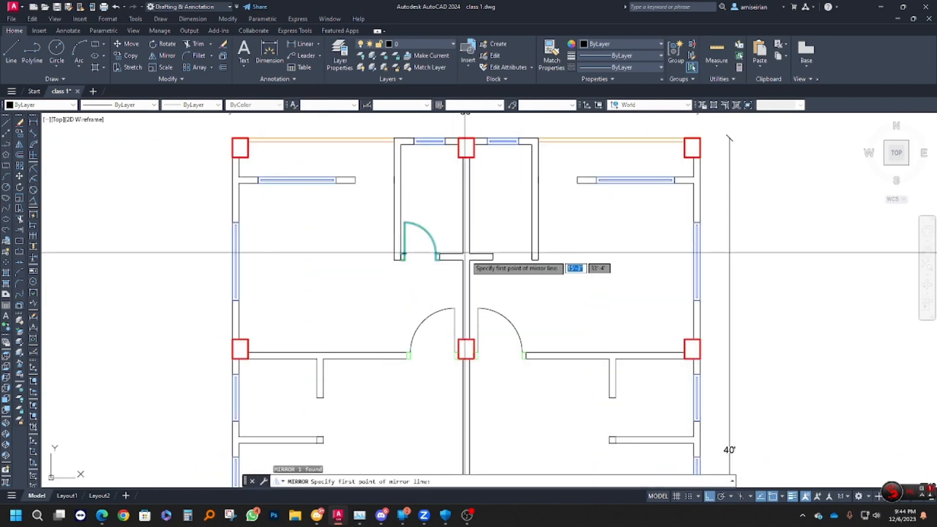
pyautogui.scroll(5, 434, 256)
pyautogui.scroll(2, 456, 406)
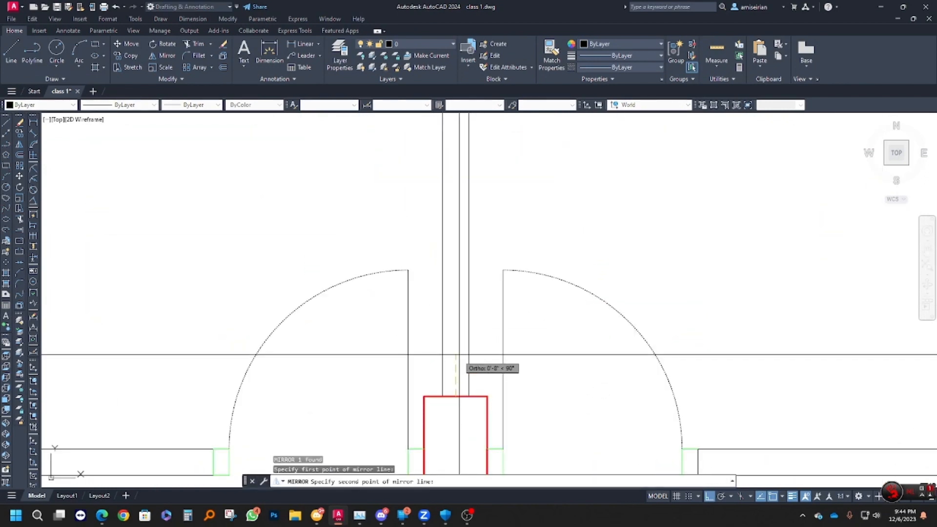
pyautogui.click(468, 335)
pyautogui.press('Return')
pyautogui.scroll(-5, 468, 335)
pyautogui.scroll(2, 527, 299)
pyautogui.press('Escape')
pyautogui.scroll(2, 506, 288)
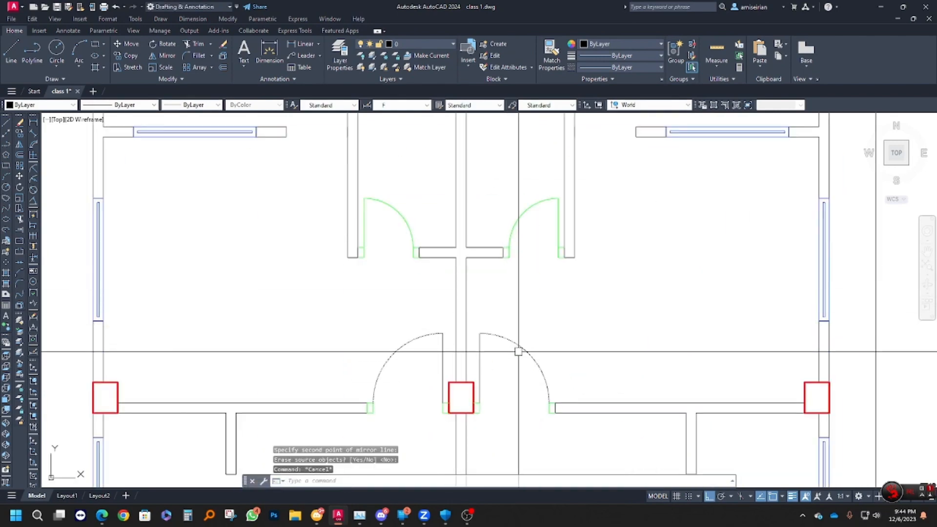
pyautogui.click(500, 340)
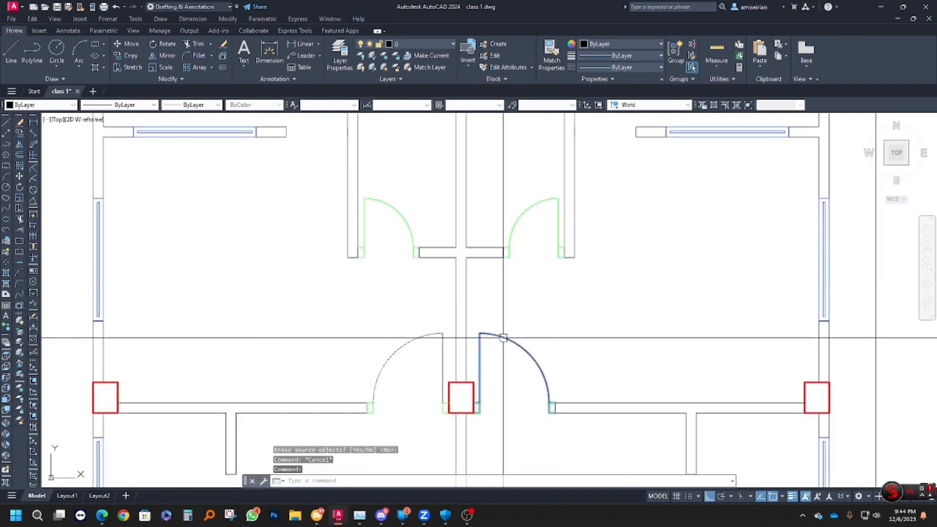
pyautogui.rightClick(507, 340)
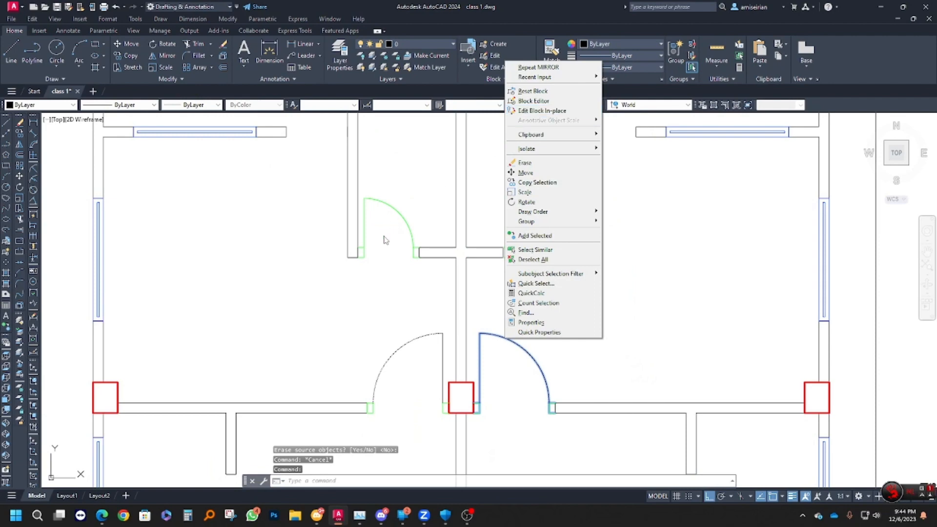
pyautogui.press('Escape')
pyautogui.press('Escape')
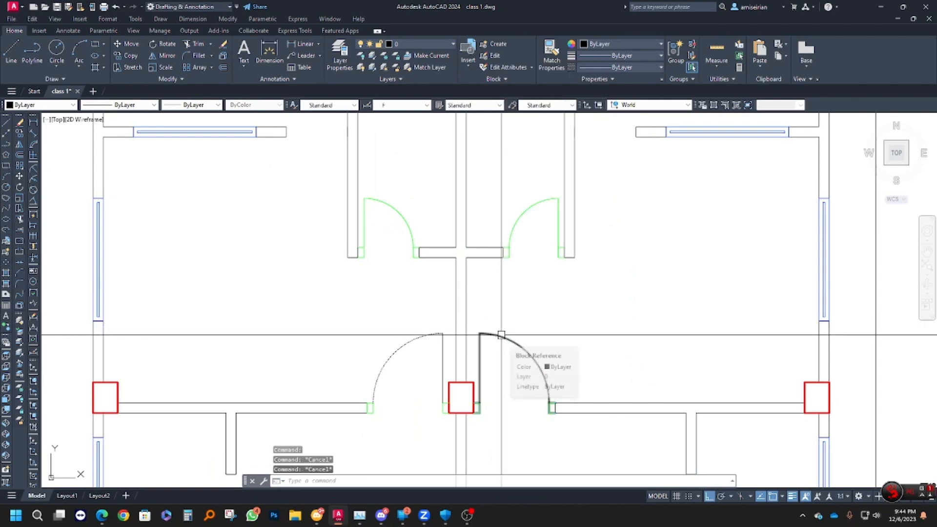
# Open the larger door block just east of the central column for in-place editing
pyautogui.rightClick(501, 336)
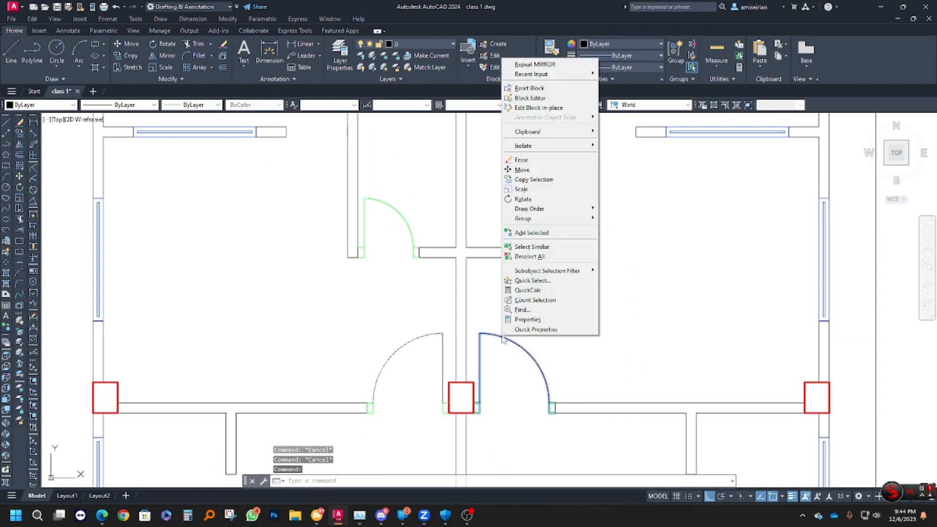
pyautogui.click(544, 108)
pyautogui.click(475, 333)
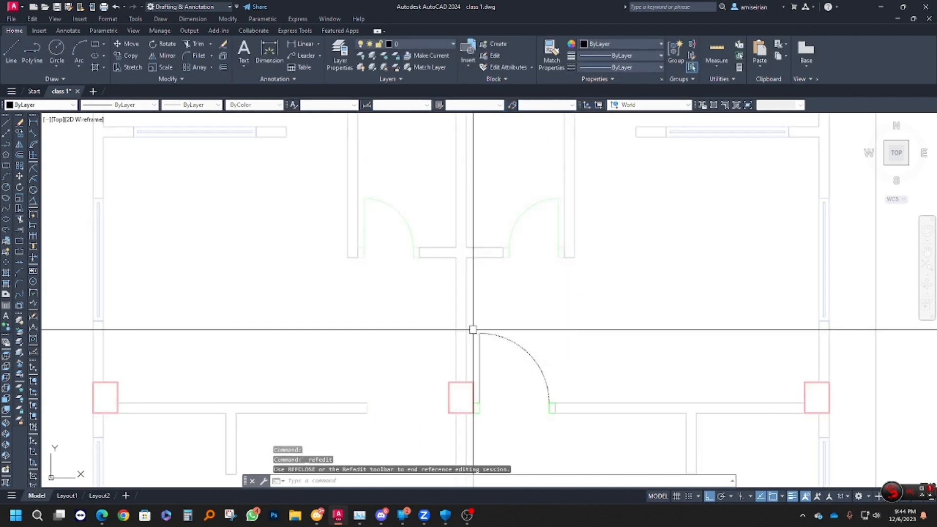
# Assign the leaf and swing arc inside the opened larger door block to the DOOR layer and clear the selection
pyautogui.click(504, 352)
pyautogui.click(481, 318)
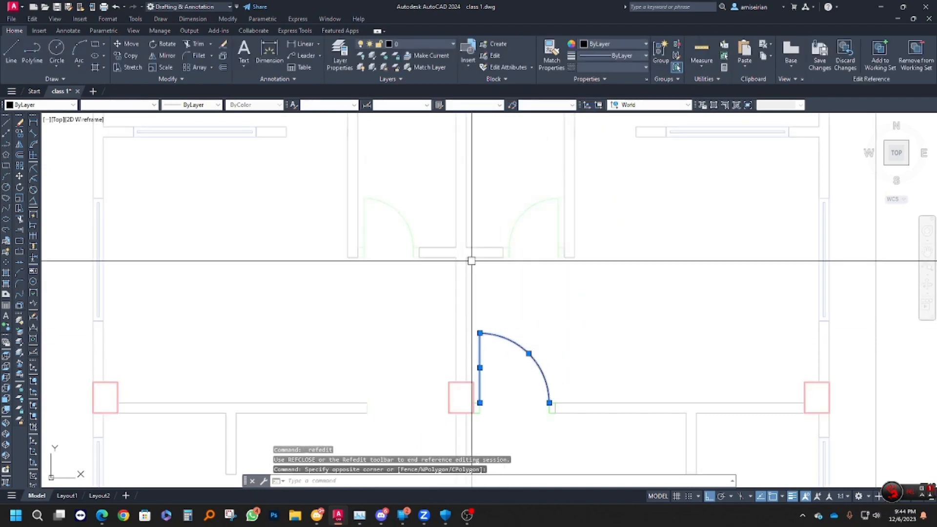
pyautogui.click(412, 45)
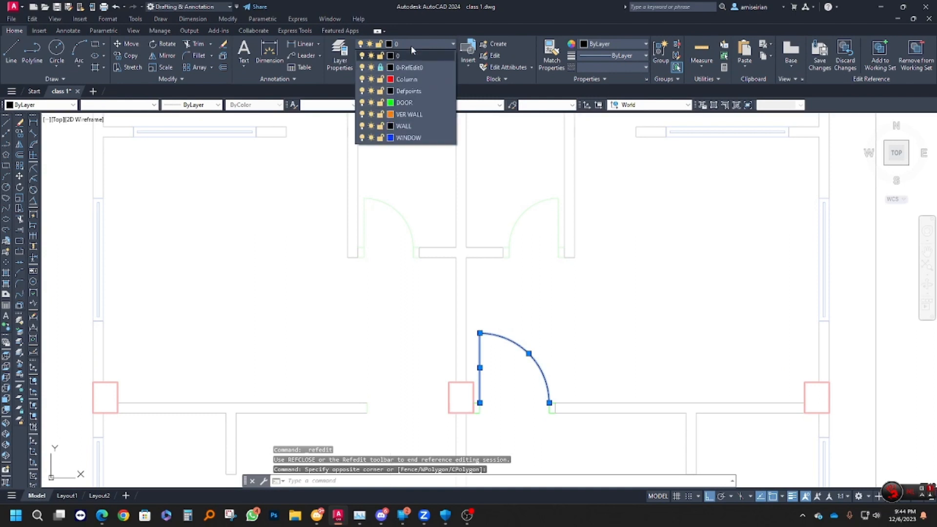
pyautogui.click(414, 102)
pyautogui.press('Escape')
pyautogui.press('Escape')
pyautogui.press('Escape')
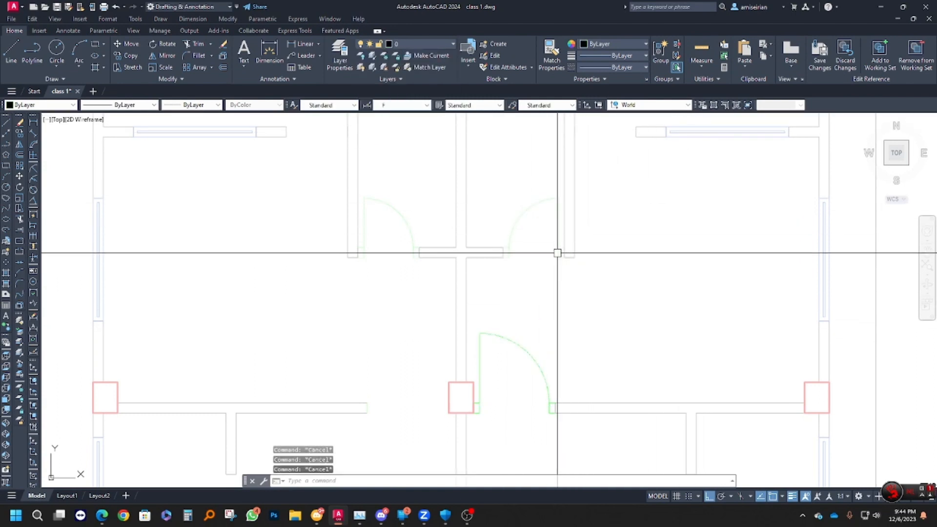
# Save the in-place edits back to the larger door block and close the editing session
pyautogui.click(819, 54)
pyautogui.click(471, 278)
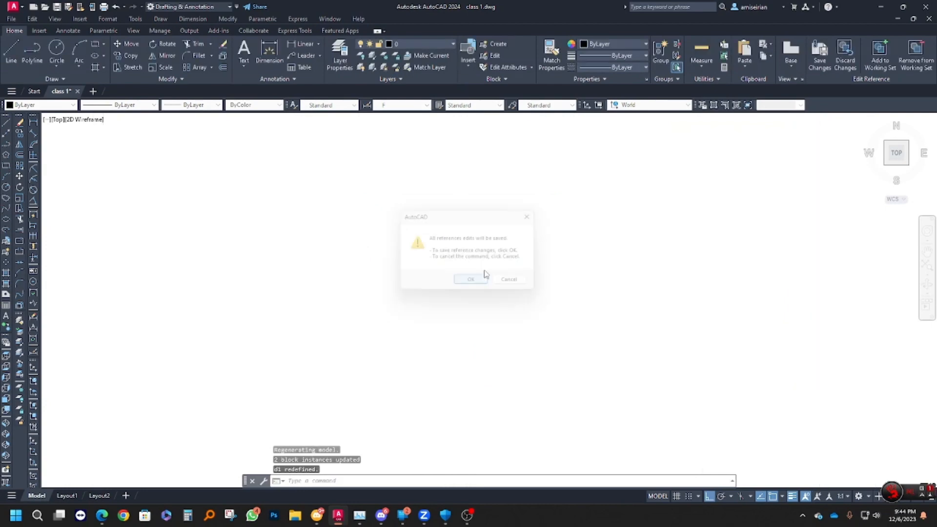
pyautogui.press('Escape')
pyautogui.press('Escape')
pyautogui.press('Escape')
pyautogui.moveTo(421, 343); pyautogui.dragTo(471, 330, button='middle')
pyautogui.scroll(-4, 461, 333)
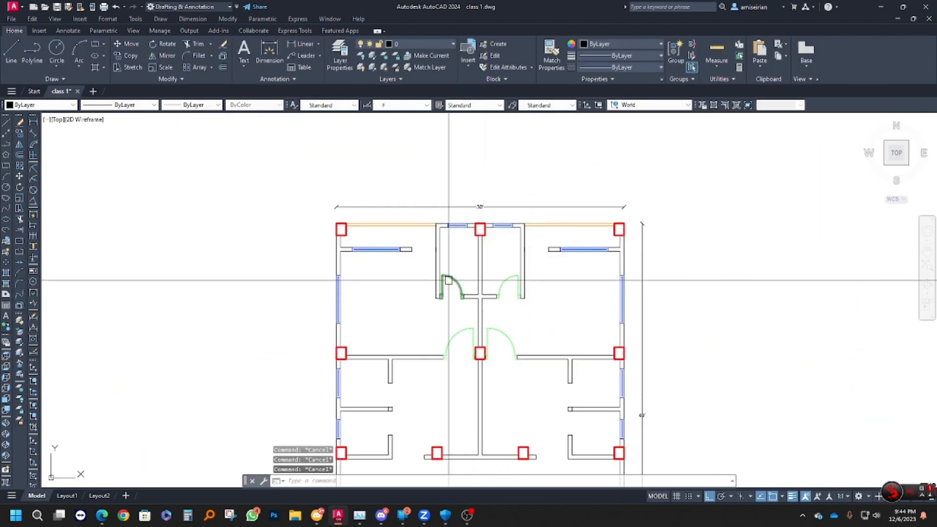
# Mirror the upper-west door block about a vertical line west of it into the northwest room, keeping the original
pyautogui.moveTo(448, 280); pyautogui.dragTo(487, 271, button='middle')
pyautogui.scroll(4, 487, 272)
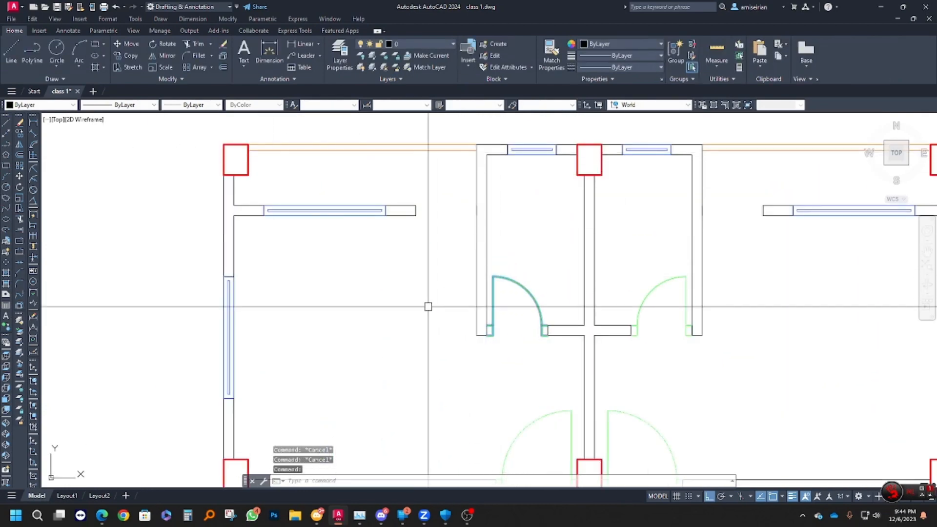
pyautogui.write('mi')
pyautogui.press('Return')
pyautogui.click(455, 341)
pyautogui.click(456, 369)
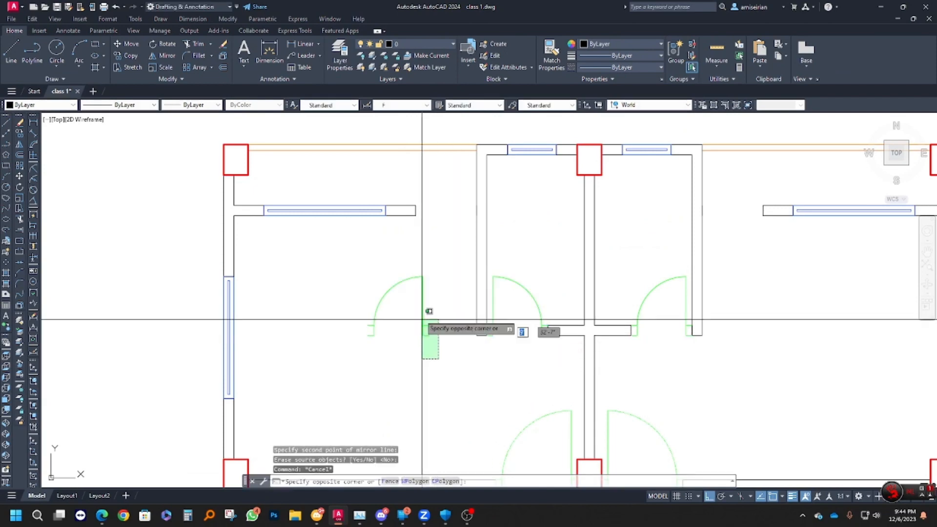
pyautogui.press('Return')
pyautogui.press('Escape')
# Move the mirrored door from its west frame corner to the end of the north windowed wall, filling the northwest opening
pyautogui.click(435, 204)
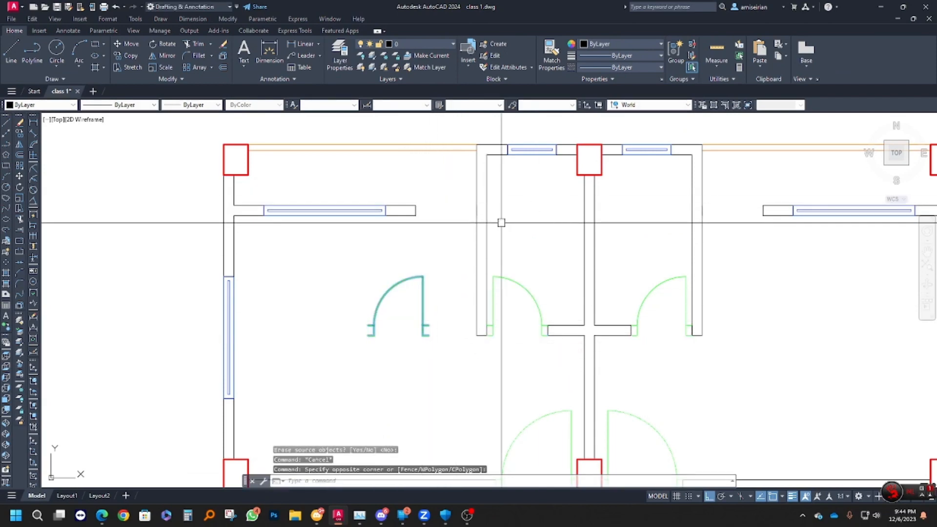
pyautogui.write('m')
pyautogui.press('Return')
pyautogui.click(368, 335)
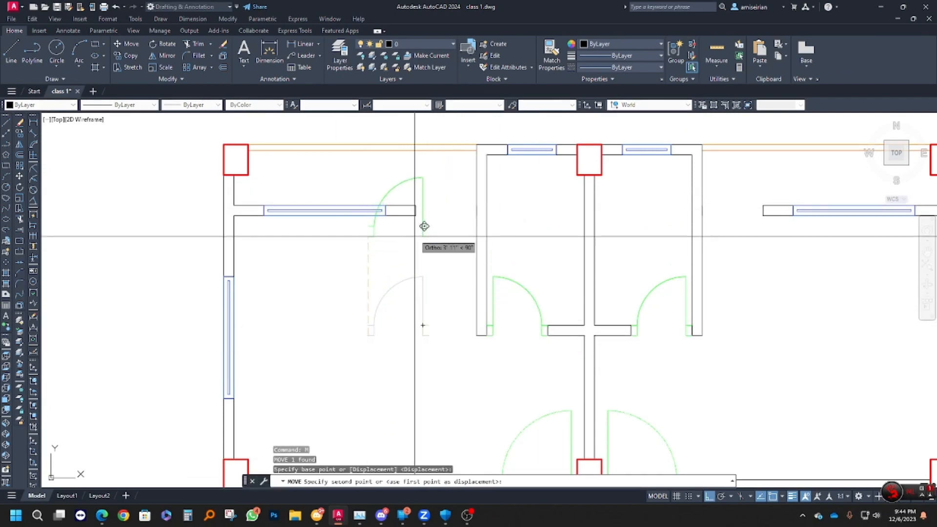
pyautogui.click(415, 215)
pyautogui.press('Escape')
# Mirror the northwest door block about a horizontal line down to the southwest opening, keeping the original
pyautogui.click(427, 172)
pyautogui.click(393, 251)
pyautogui.scroll(-6, 394, 251)
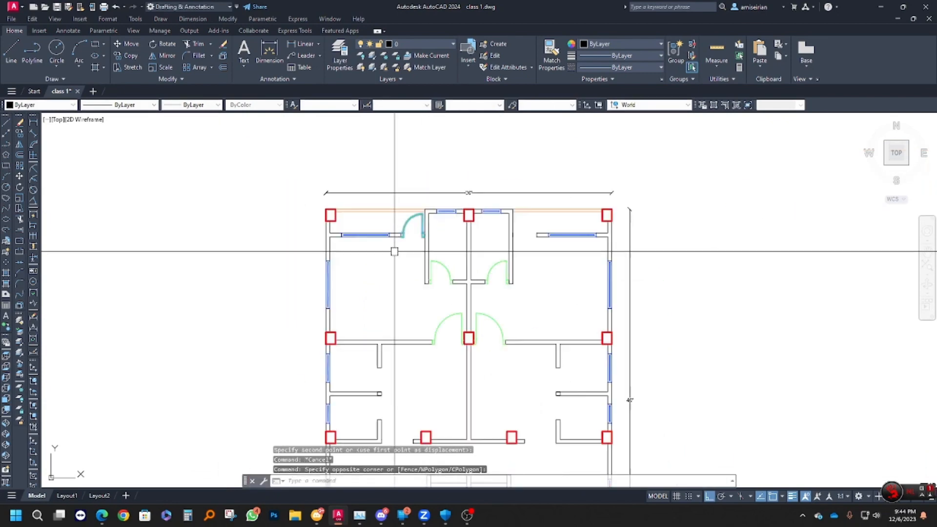
pyautogui.write('mi')
pyautogui.press('Return')
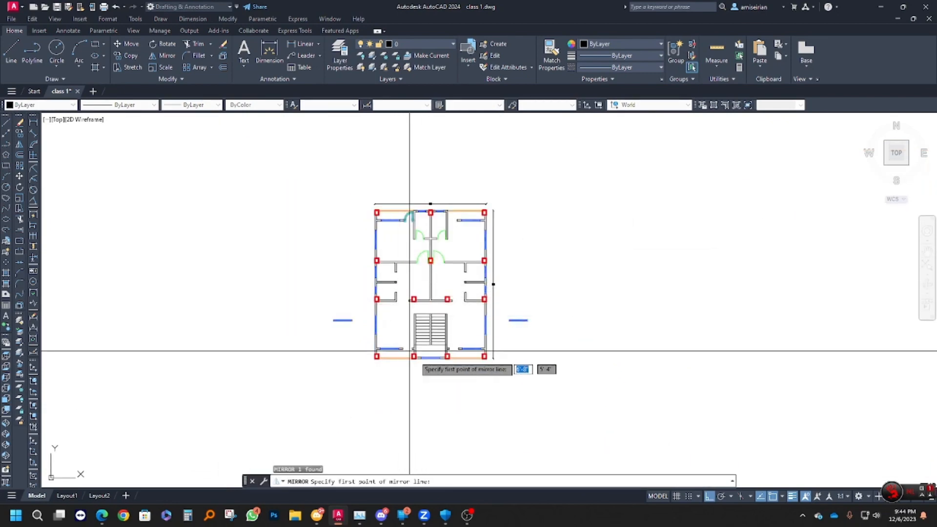
pyautogui.scroll(8, 419, 360)
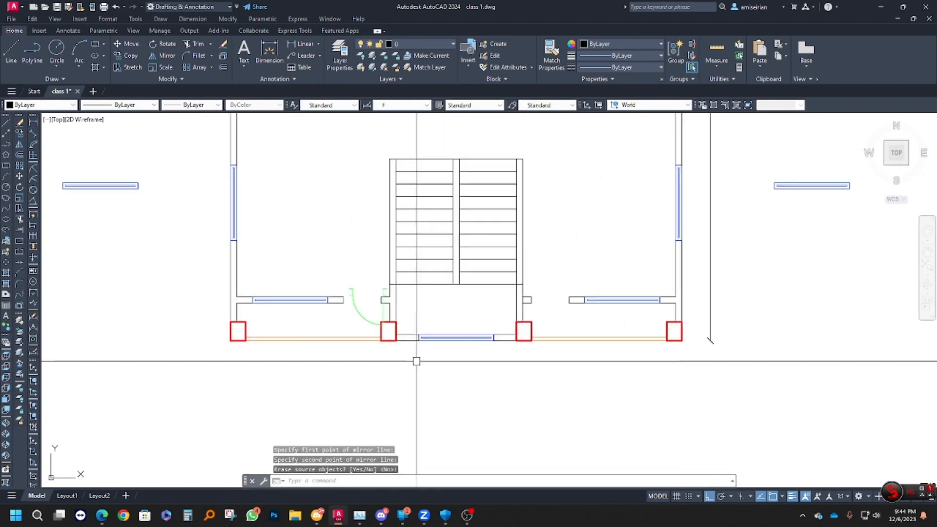
# Move the mirrored southwest door from its frame corner to the end of the south windowed wall
pyautogui.write('m')
pyautogui.press('Return')
pyautogui.scroll(3, 368, 276)
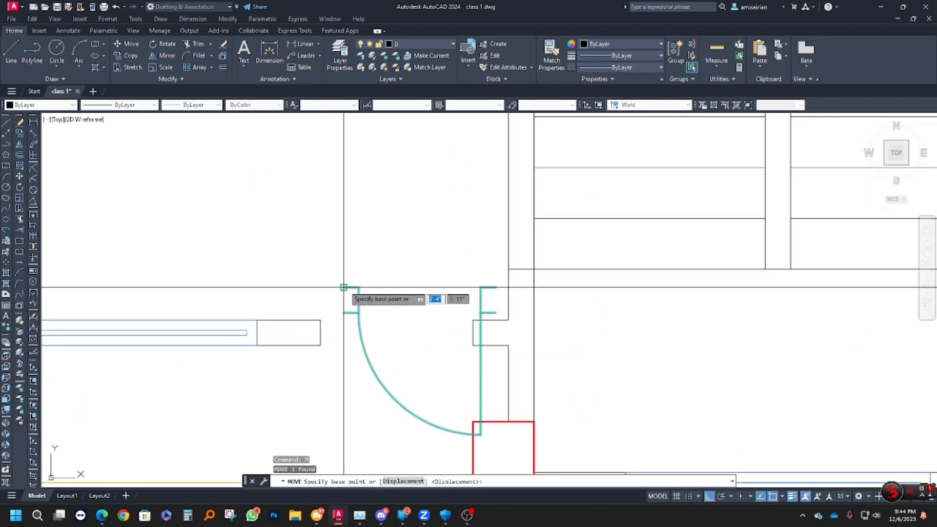
pyautogui.click(345, 288)
pyautogui.click(378, 326)
pyautogui.scroll(-8, 386, 322)
pyautogui.press('Escape')
# Copy the upper-west door block beside the central wall into the open space of the northwest room
pyautogui.scroll(3, 400, 190)
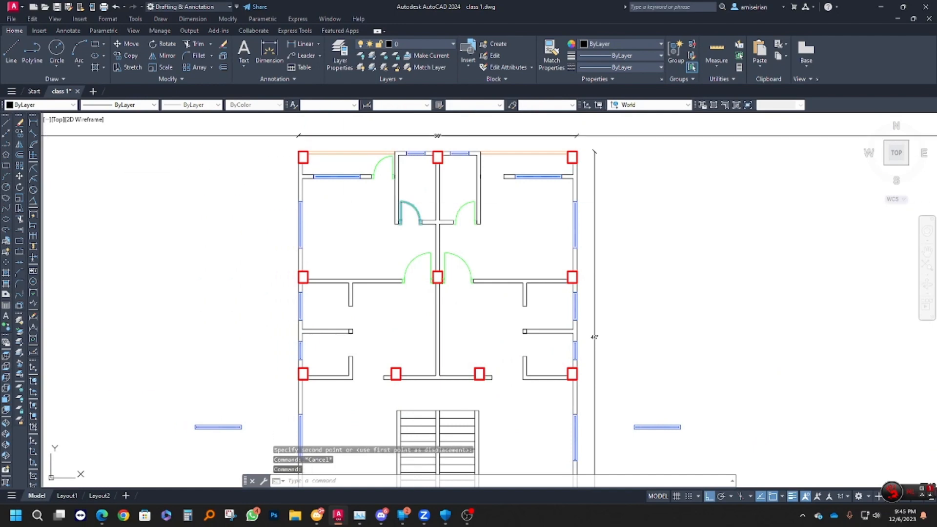
pyautogui.scroll(4, 429, 229)
pyautogui.click(367, 232)
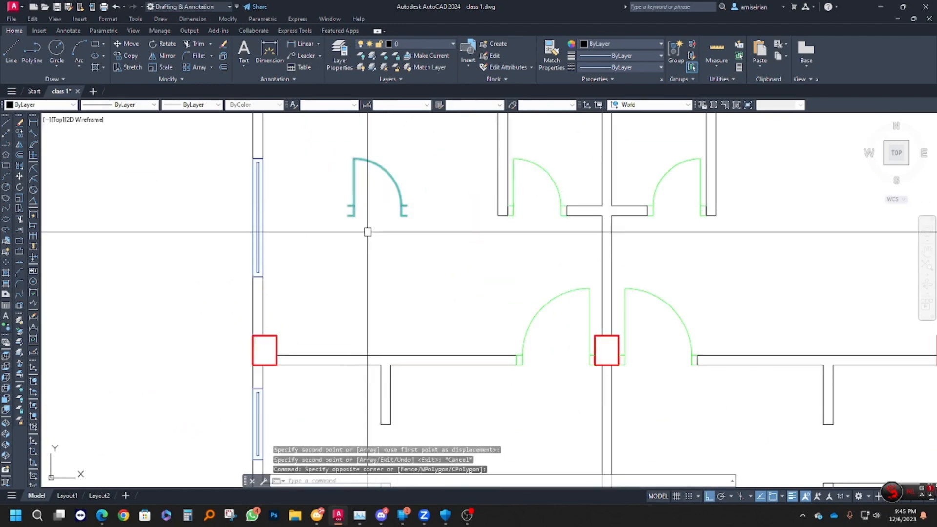
pyautogui.scroll(-3, 371, 244)
pyautogui.write('o')
pyautogui.press('Return')
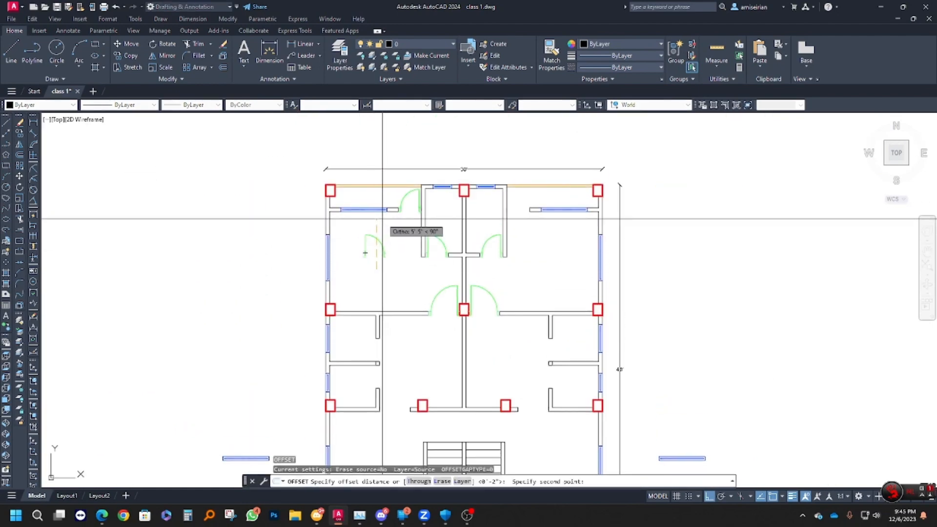
pyautogui.scroll(4, 378, 218)
pyautogui.press('Escape')
# Rotate the copied door block in the northwest room by 90 degrees counterclockwise
pyautogui.click(350, 281)
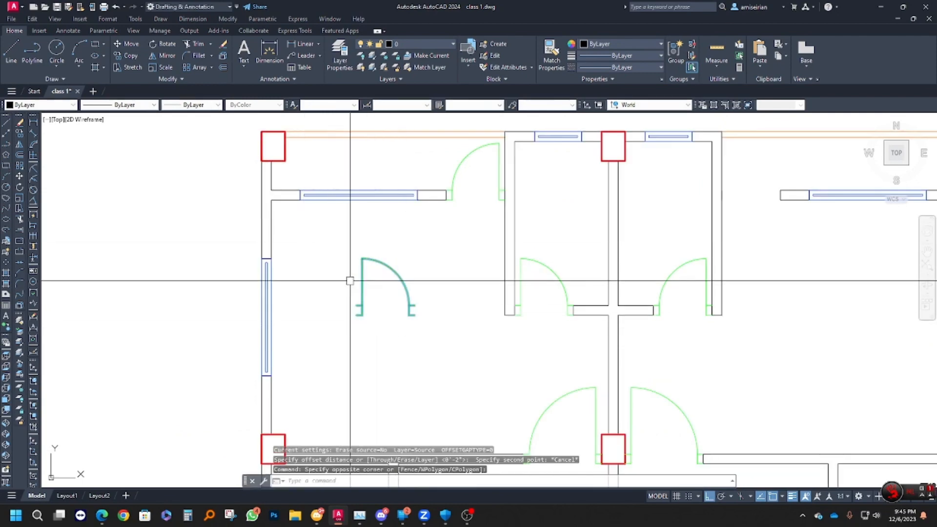
pyautogui.write('ro')
pyautogui.press('Return')
pyautogui.click(403, 325)
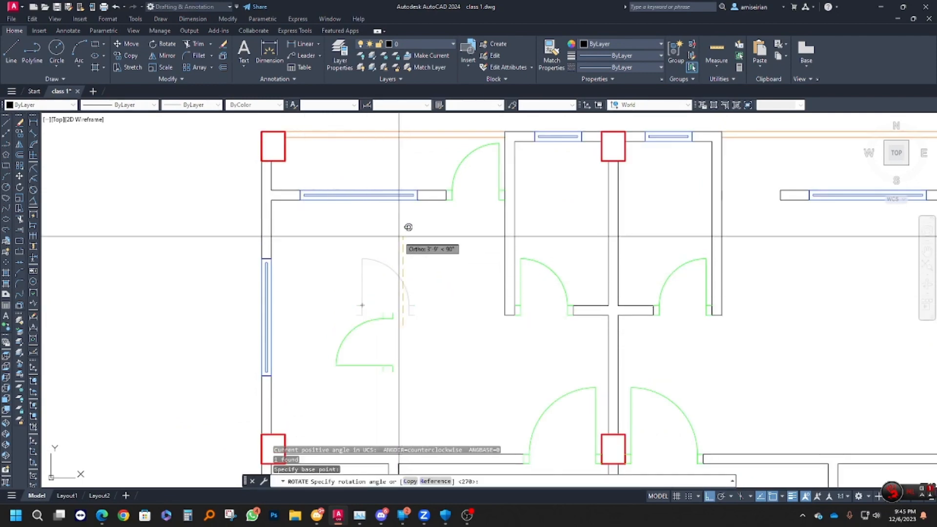
pyautogui.click(404, 236)
pyautogui.press('Escape')
pyautogui.scroll(-2, 403, 266)
# Move the rotated door into the opening of the west inner wall just above the short middle partition
pyautogui.click(413, 321)
pyautogui.click(391, 278)
pyautogui.write('m')
pyautogui.press('Return')
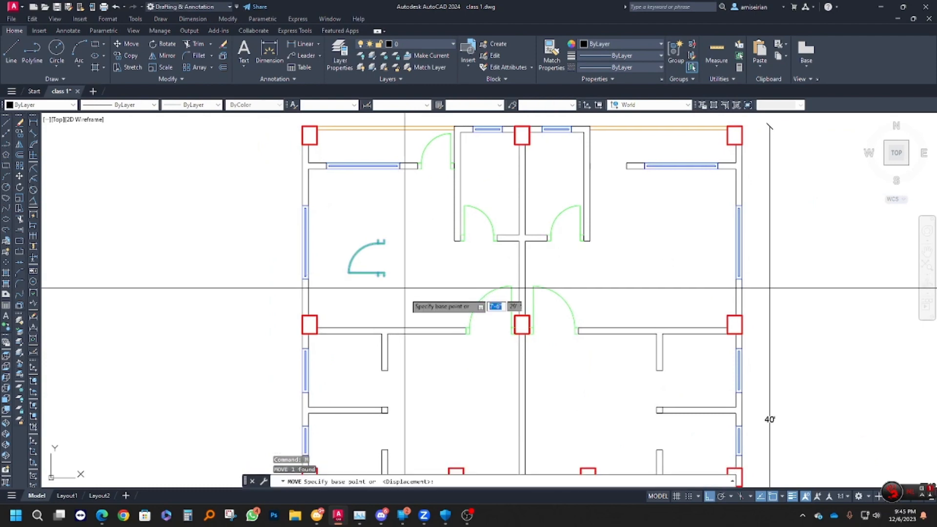
pyautogui.scroll(2, 393, 283)
pyautogui.click(387, 264)
pyautogui.scroll(-3, 388, 262)
pyautogui.scroll(3, 386, 251)
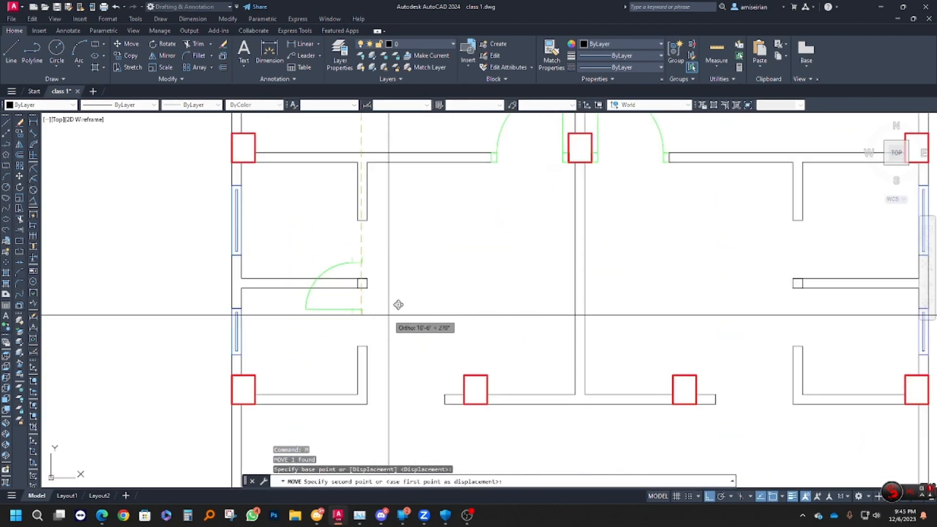
pyautogui.click(370, 268)
pyautogui.press('Escape')
pyautogui.press('Escape')
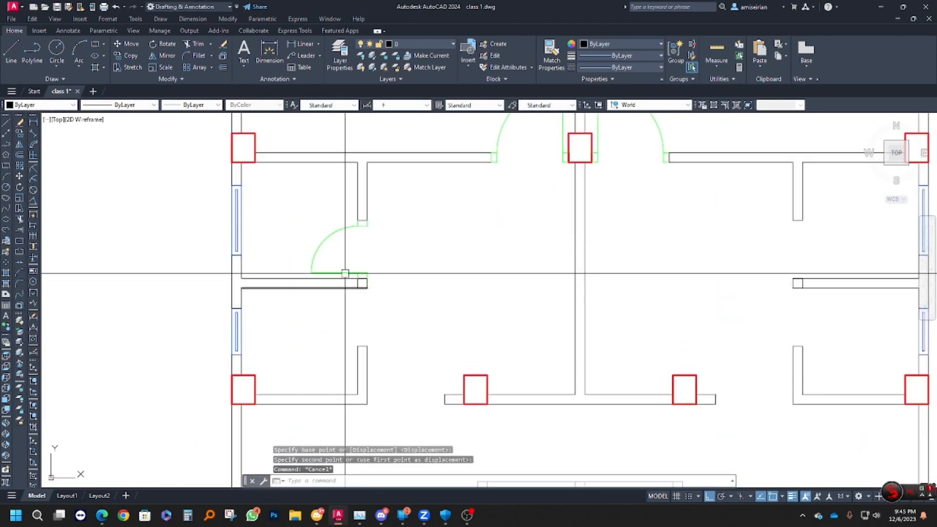
# Mirror that door about the middle partition's horizontal centreline into the opening below, keeping the original
pyautogui.click(288, 225)
pyautogui.write('mi')
pyautogui.press('Return')
pyautogui.scroll(2, 368, 280)
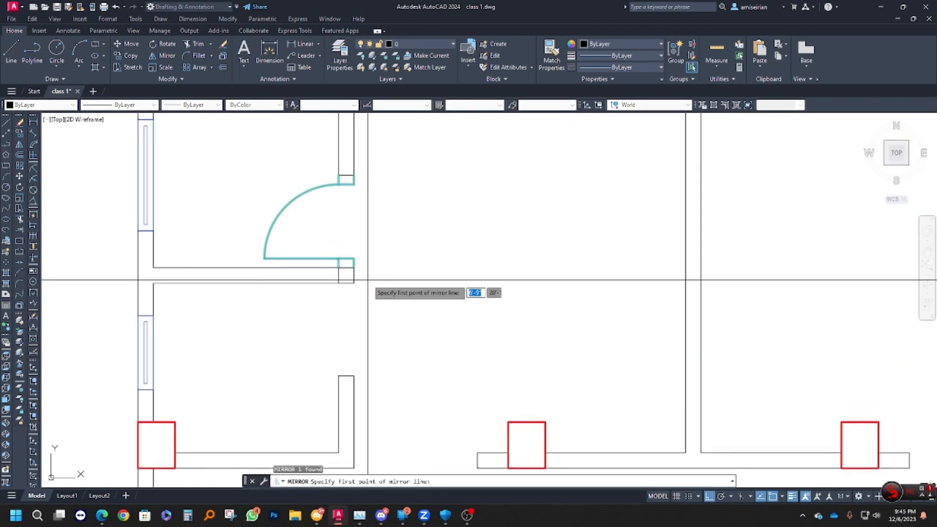
pyautogui.scroll(-5, 408, 279)
pyautogui.scroll(3, 381, 307)
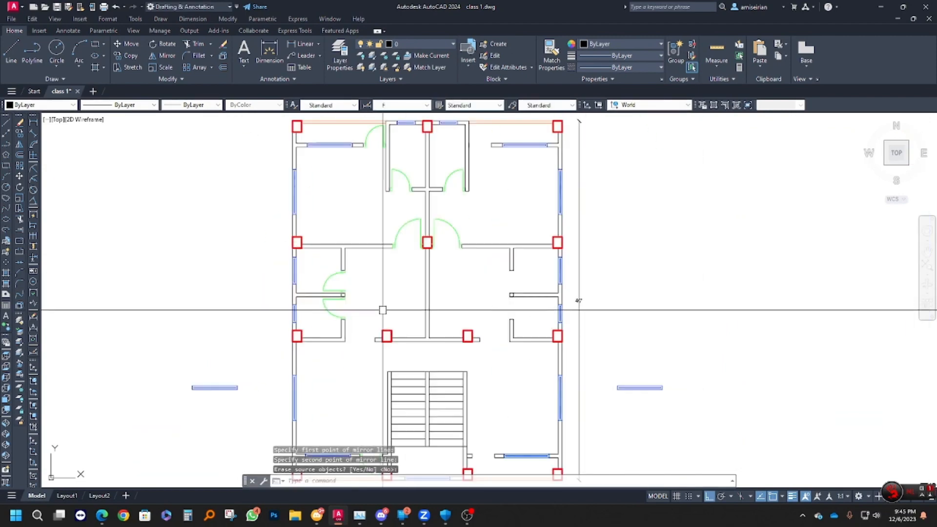
pyautogui.press('Escape')
pyautogui.press('Escape')
pyautogui.press('Escape')
# Copy the larger door block just west of the central column down to the space above the staircase
pyautogui.moveTo(398, 225); pyautogui.dragTo(393, 239, button='middle')
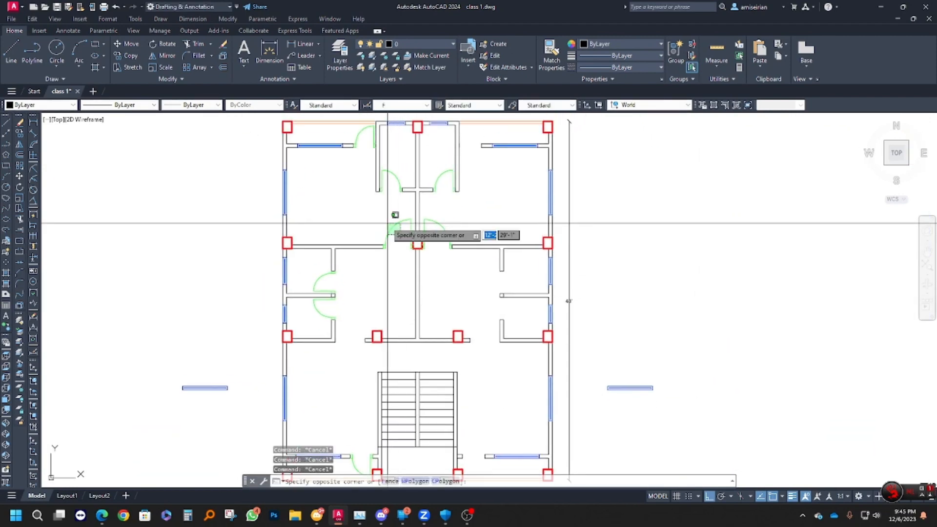
pyautogui.click(394, 237)
pyautogui.click(441, 222)
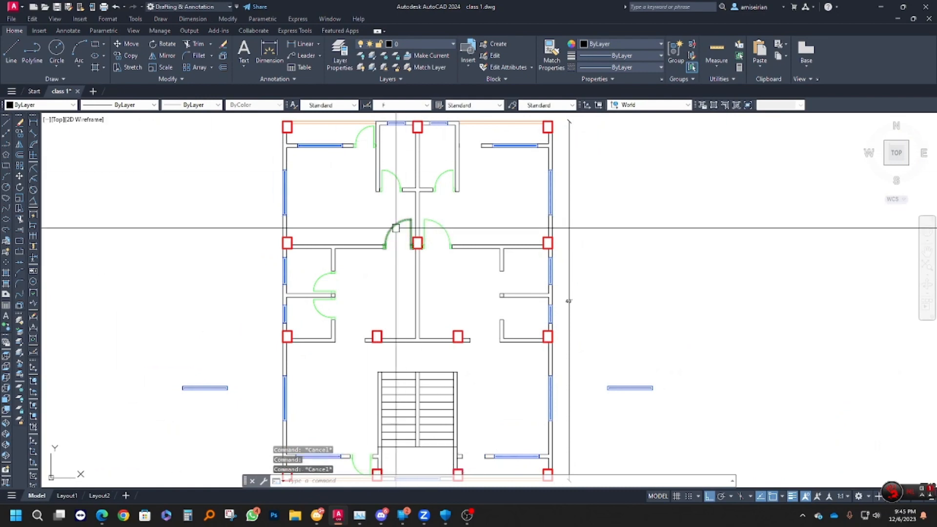
pyautogui.click(19, 133)
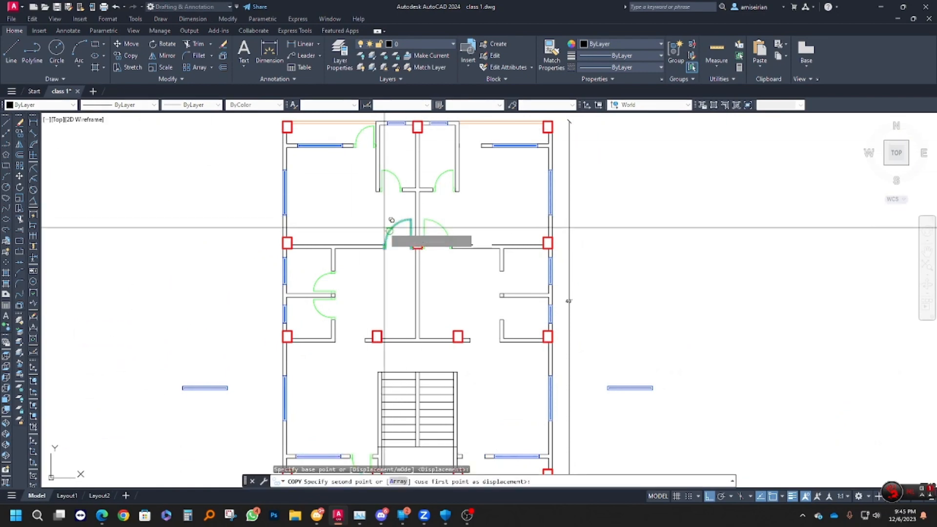
pyautogui.click(389, 227)
pyautogui.scroll(3, 405, 356)
pyautogui.scroll(2, 410, 350)
pyautogui.press('Escape')
# Rotate the copied larger door above the staircase by 90 degrees counterclockwise
pyautogui.click(402, 352)
pyautogui.write('r')
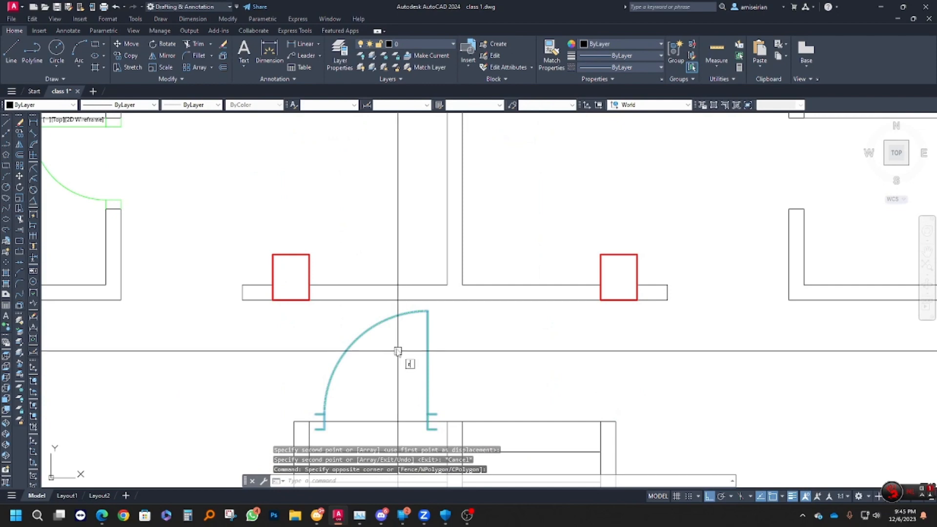
pyautogui.write('o')
pyautogui.press('space')
pyautogui.click(396, 362)
pyautogui.click(386, 245)
pyautogui.press('Escape')
# Move the rotated door from its lower frame corner to the staircase's west wall, filling the gap below the column
pyautogui.click(456, 357)
pyautogui.click(414, 323)
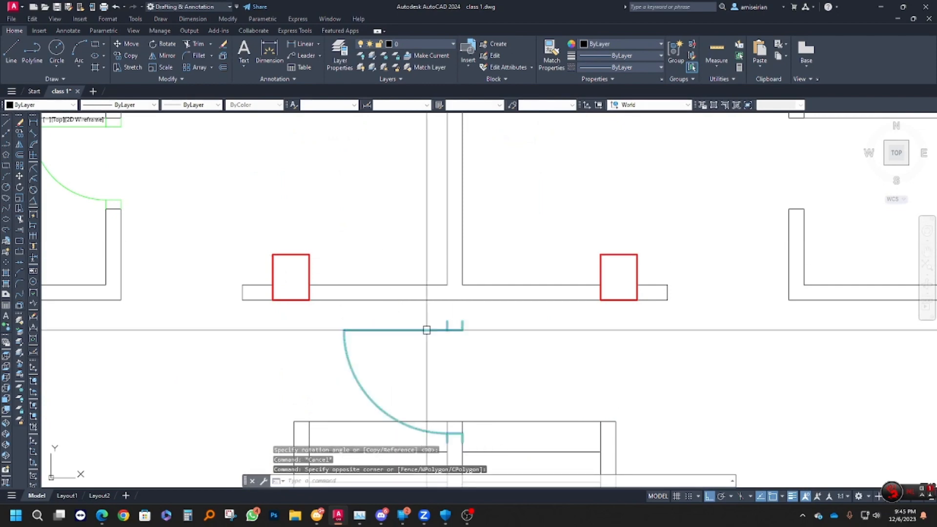
pyautogui.write('m')
pyautogui.press('space')
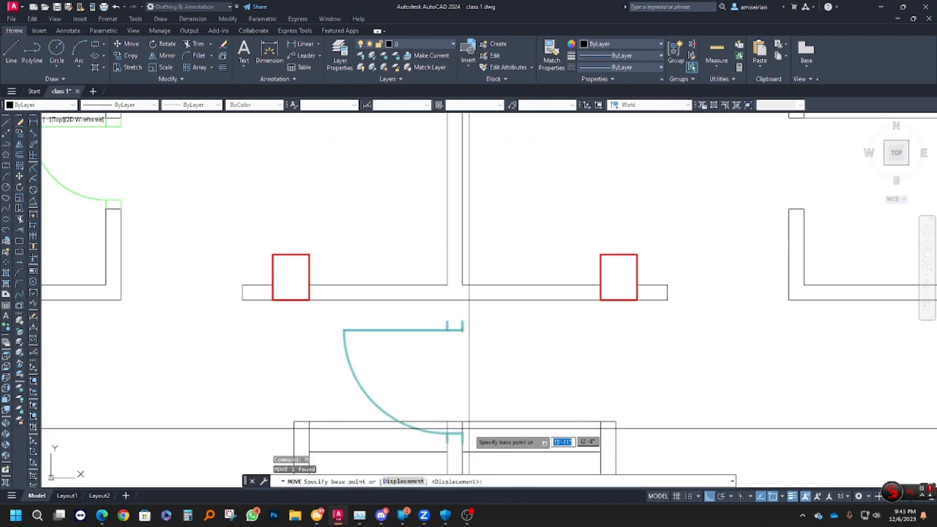
pyautogui.click(462, 433)
pyautogui.click(308, 421)
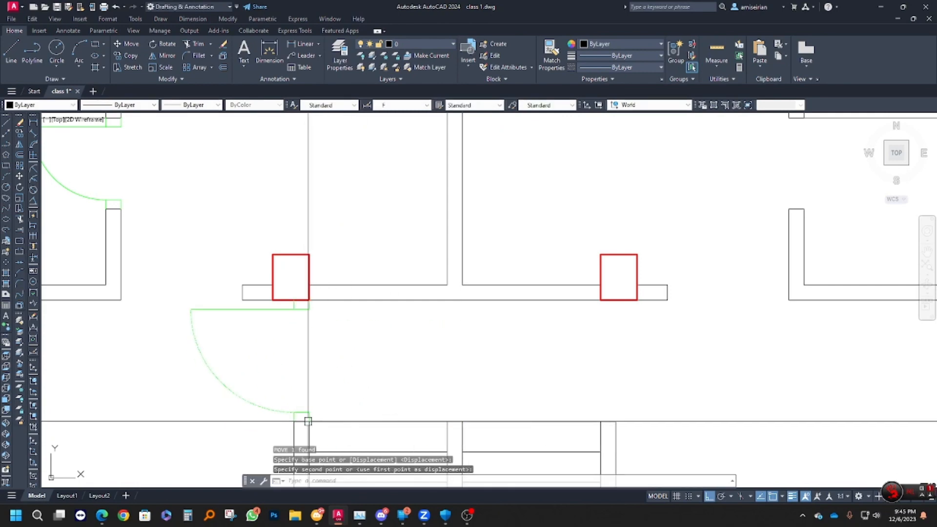
pyautogui.scroll(-4, 308, 421)
pyautogui.scroll(3, 376, 335)
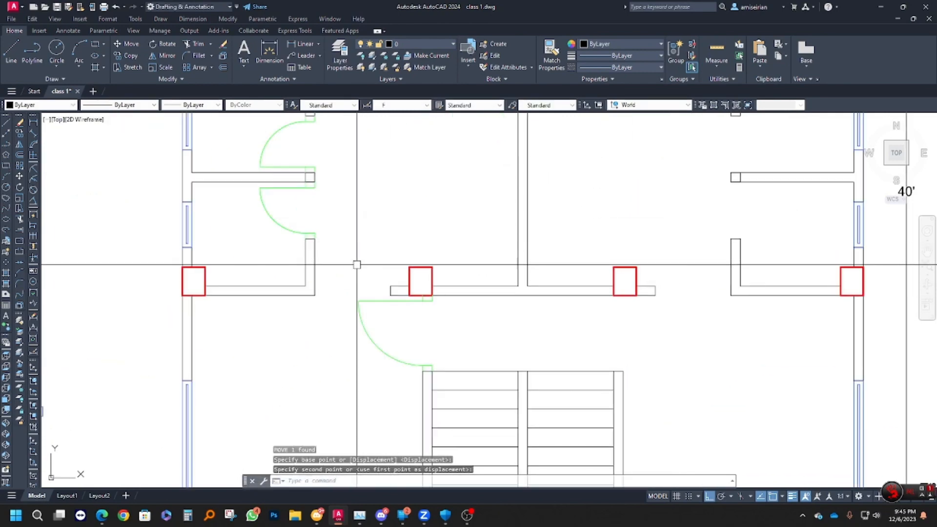
pyautogui.moveTo(376, 304); pyautogui.dragTo(368, 268, button='middle')
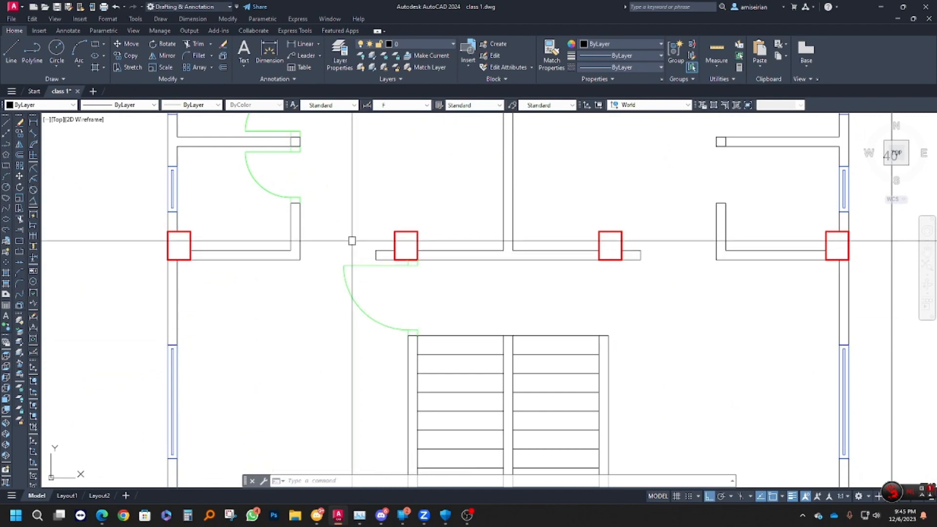
pyautogui.scroll(-2, 352, 240)
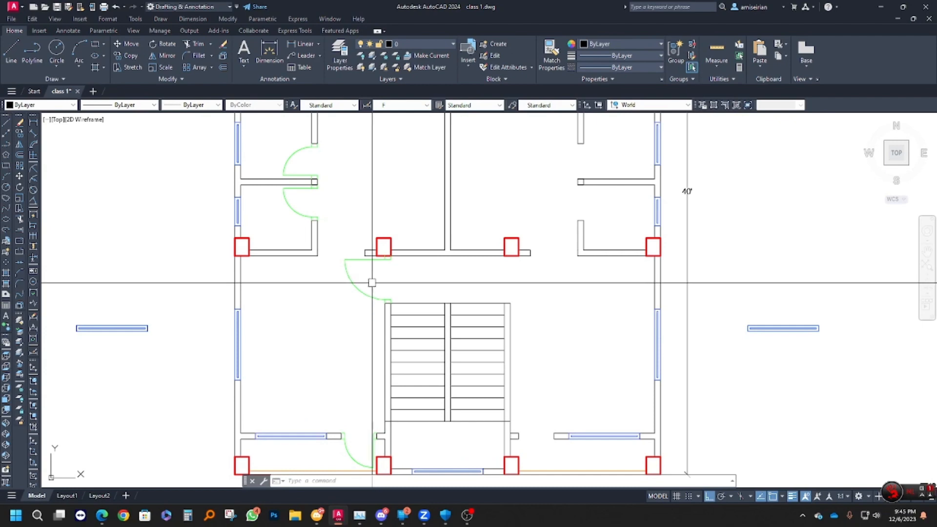
pyautogui.scroll(-5, 391, 289)
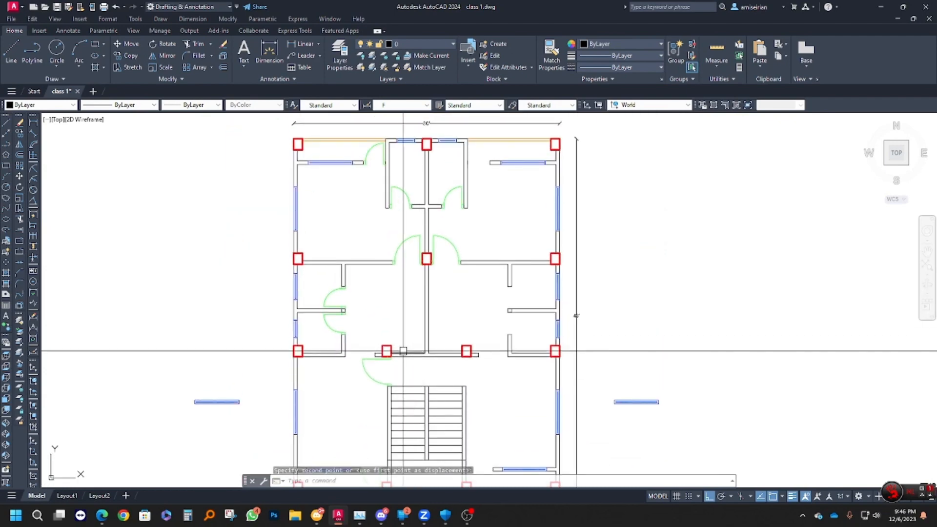
# Draw a horizontal line across the open gap between the wall stub by the column northwest of the staircase and the western partition's lower corner
pyautogui.press('Escape')
pyautogui.press('Escape')
pyautogui.press('l')
pyautogui.press('Return')
pyautogui.scroll(6, 386, 335)
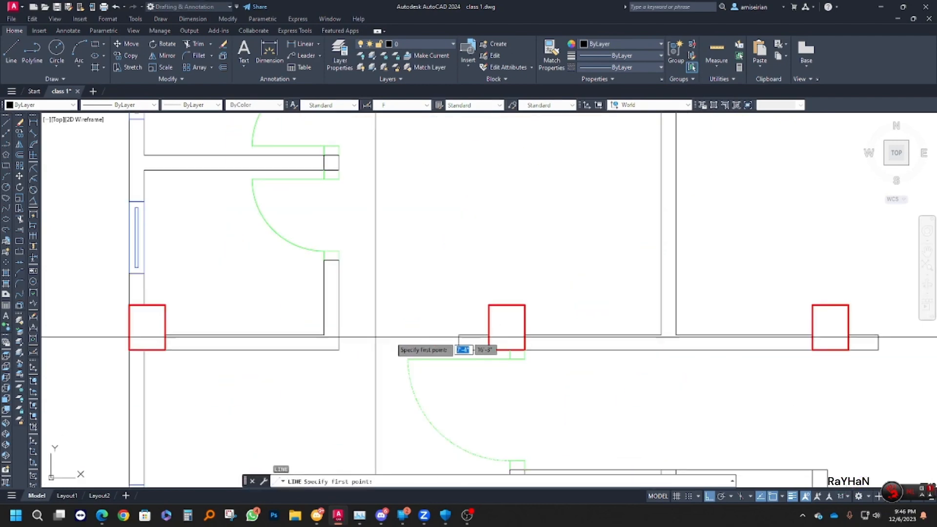
pyautogui.click(459, 342)
pyautogui.click(339, 342)
pyautogui.press('Escape')
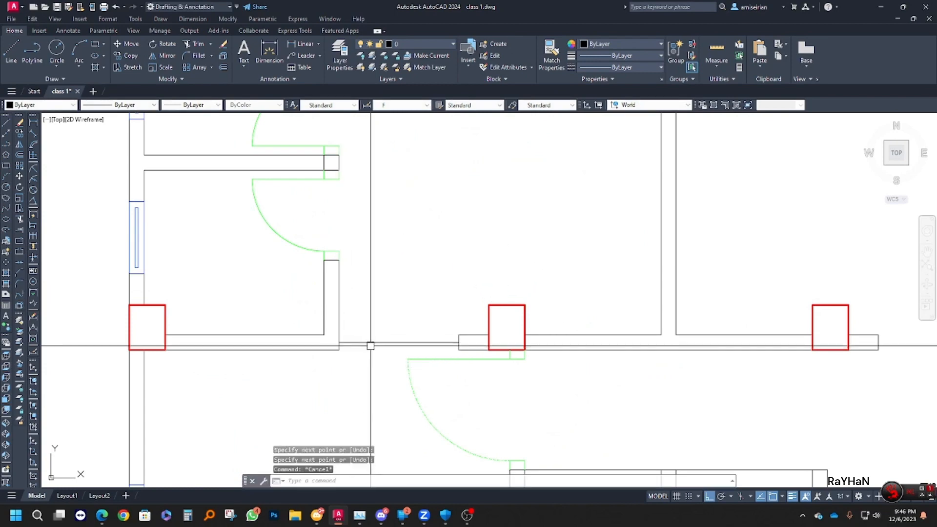
# Load the ZIGZAG linetype into the drawing from the available linetypes
pyautogui.click(359, 341)
pyautogui.scroll(-4, 359, 342)
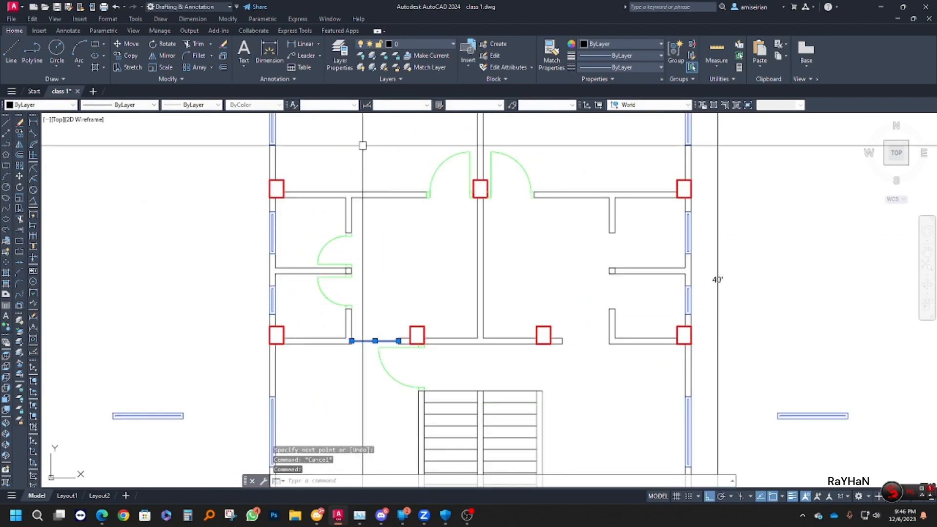
pyautogui.click(603, 66)
pyautogui.click(609, 137)
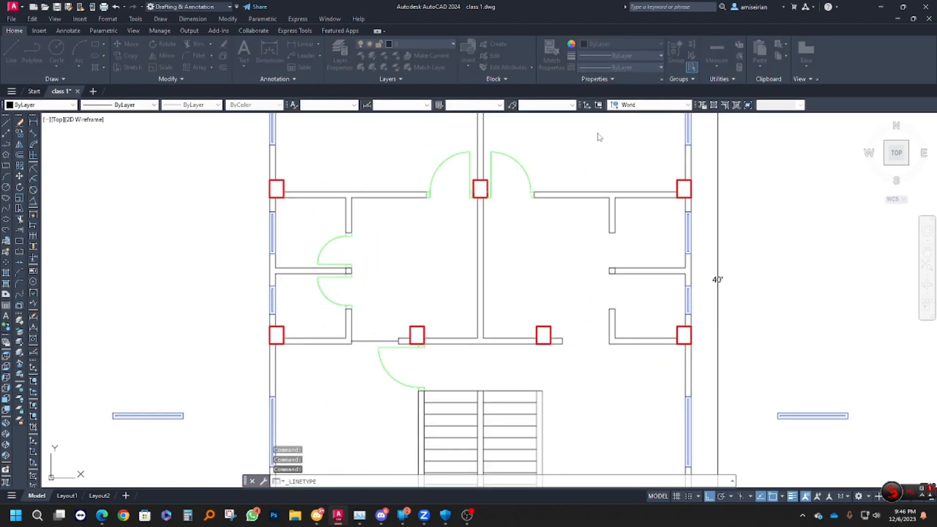
pyautogui.click(543, 175)
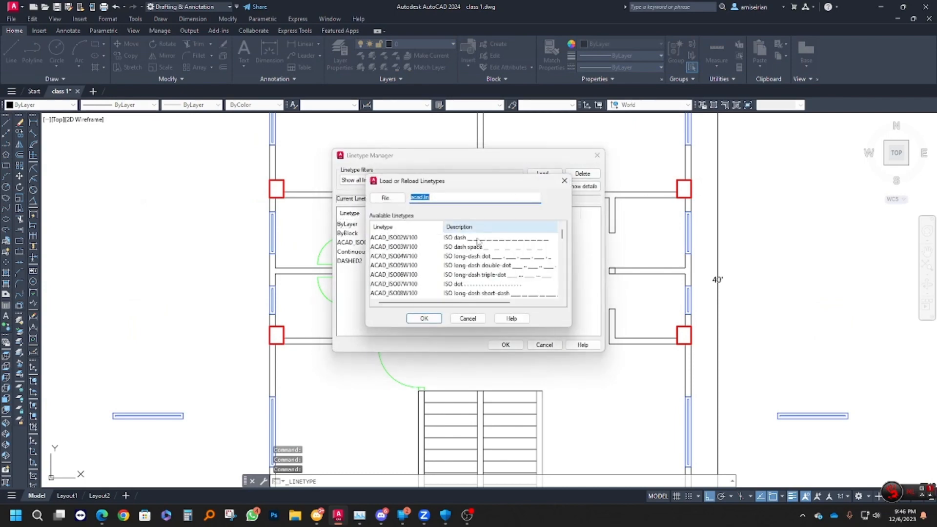
pyautogui.scroll(-1, 489, 274)
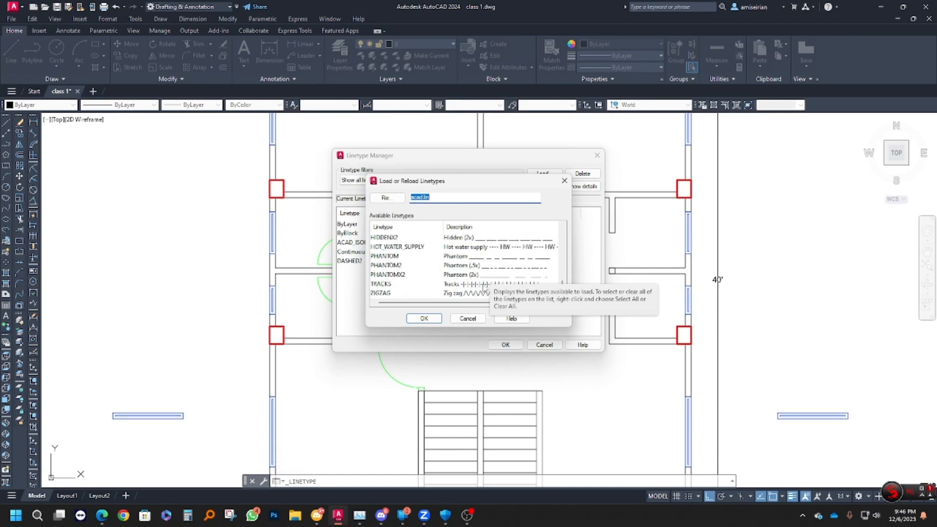
pyautogui.click(483, 284)
pyautogui.click(424, 319)
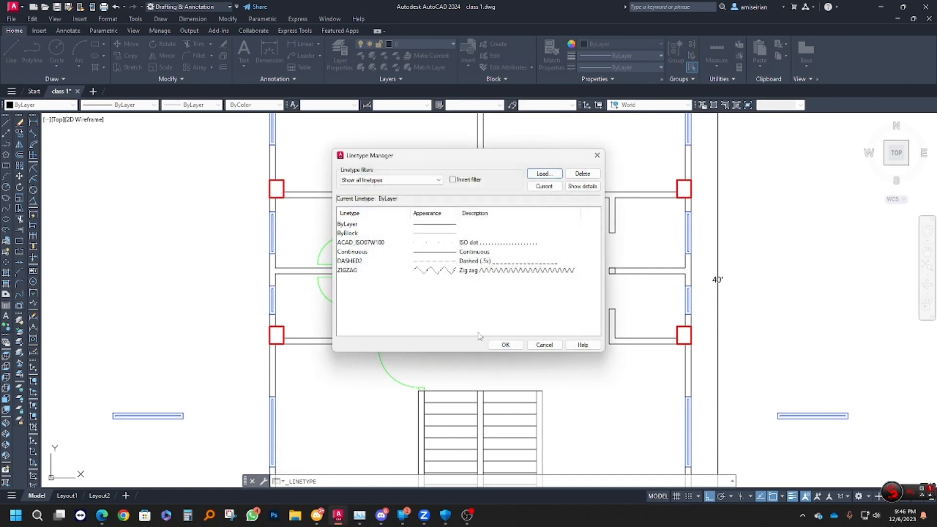
pyautogui.click(505, 345)
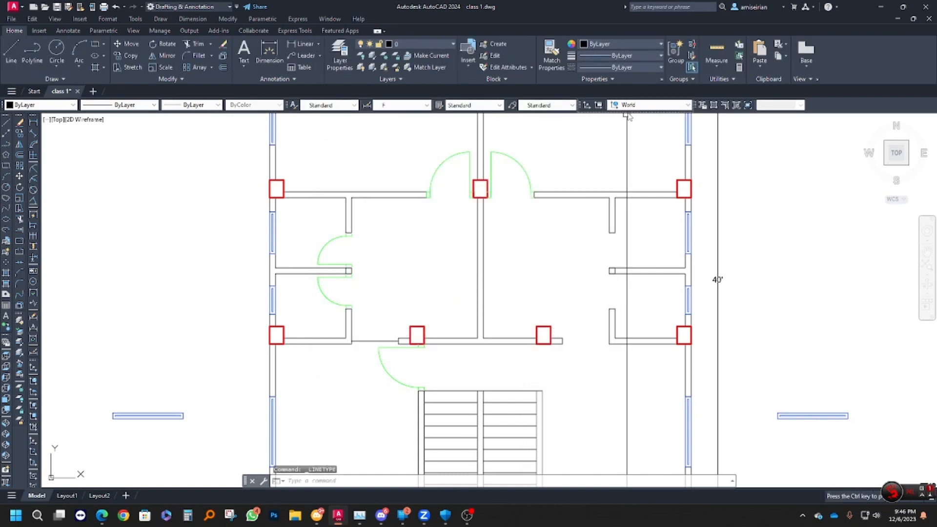
# Assign the ZIGZAG linetype to the line spanning the gap west of the column
pyautogui.press('Escape')
pyautogui.click(366, 340)
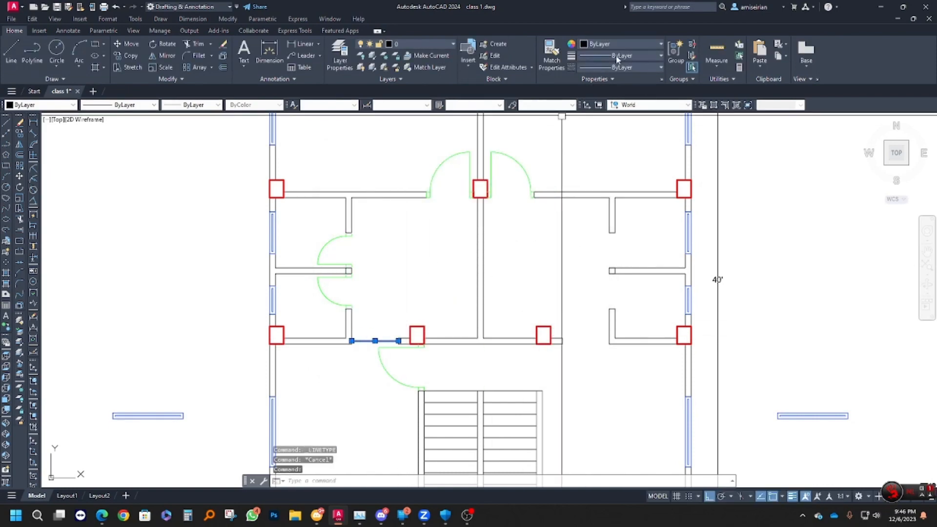
pyautogui.click(619, 67)
pyautogui.click(619, 135)
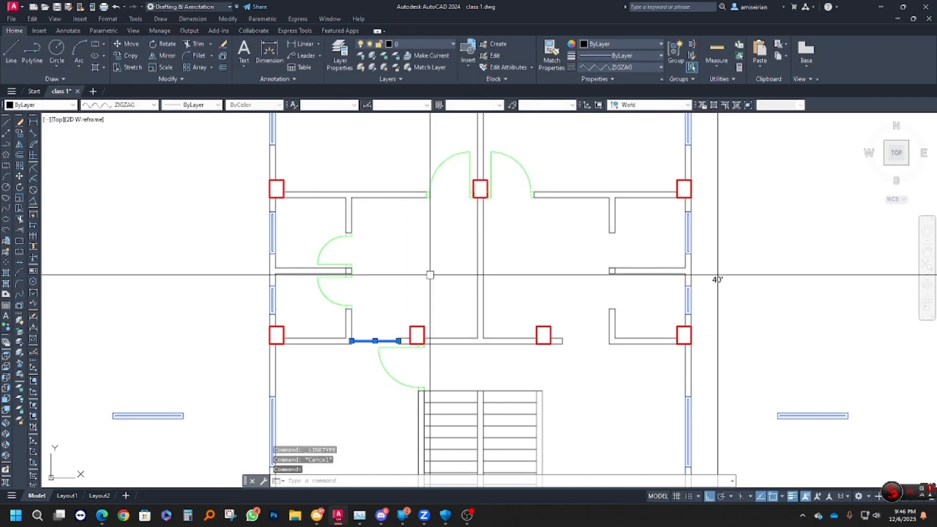
pyautogui.scroll(5, 371, 339)
pyautogui.press('Escape')
# Mirror the four doors and zigzag line on the lower and middle west side plus the northwest veranda door about the plan's vertical centreline, keeping the originals
pyautogui.scroll(-8, 445, 303)
pyautogui.scroll(4, 411, 341)
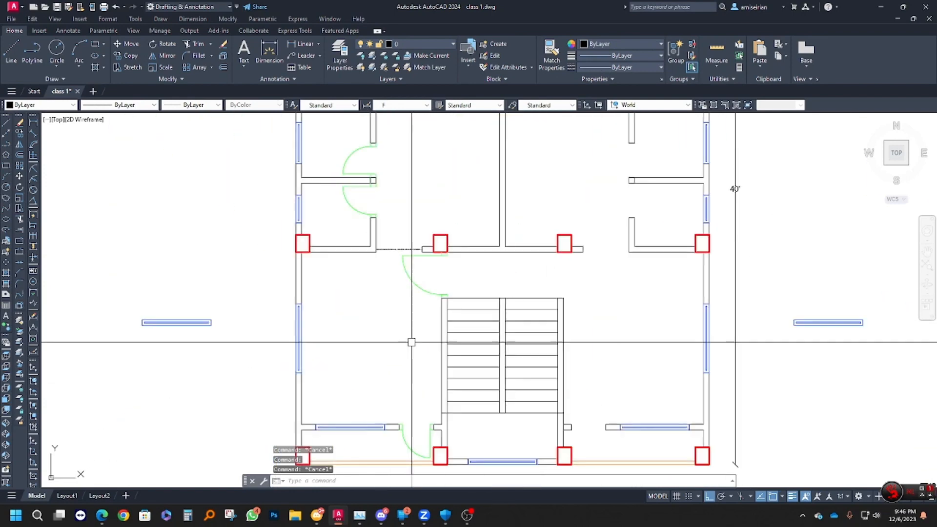
pyautogui.scroll(-4, 412, 324)
pyautogui.scroll(4, 395, 414)
pyautogui.scroll(-4, 416, 269)
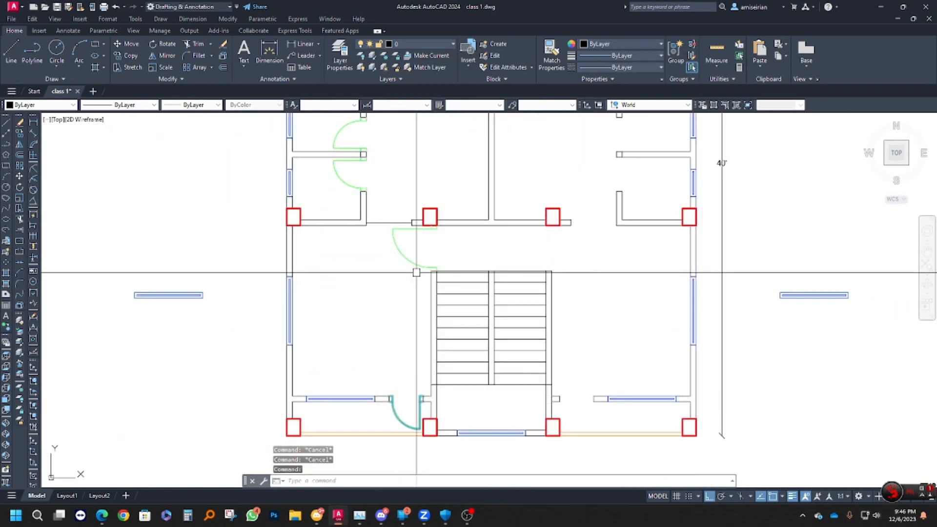
pyautogui.scroll(3, 427, 307)
pyautogui.moveTo(411, 249); pyautogui.dragTo(403, 305, button='middle')
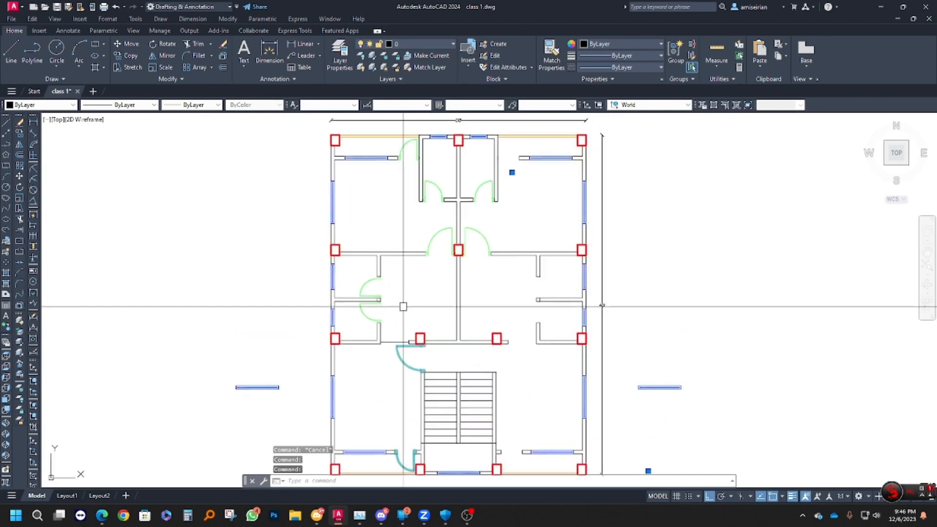
pyautogui.scroll(2, 389, 342)
pyautogui.click(387, 341)
pyautogui.moveTo(398, 241); pyautogui.dragTo(393, 270, button='middle')
pyautogui.click(367, 292)
pyautogui.click(347, 324)
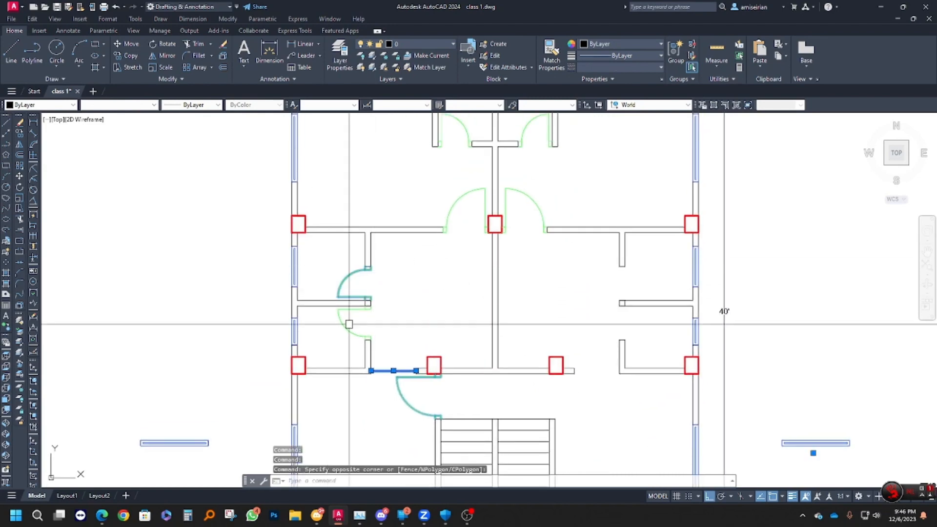
pyautogui.scroll(-3, 371, 293)
pyautogui.scroll(2, 412, 246)
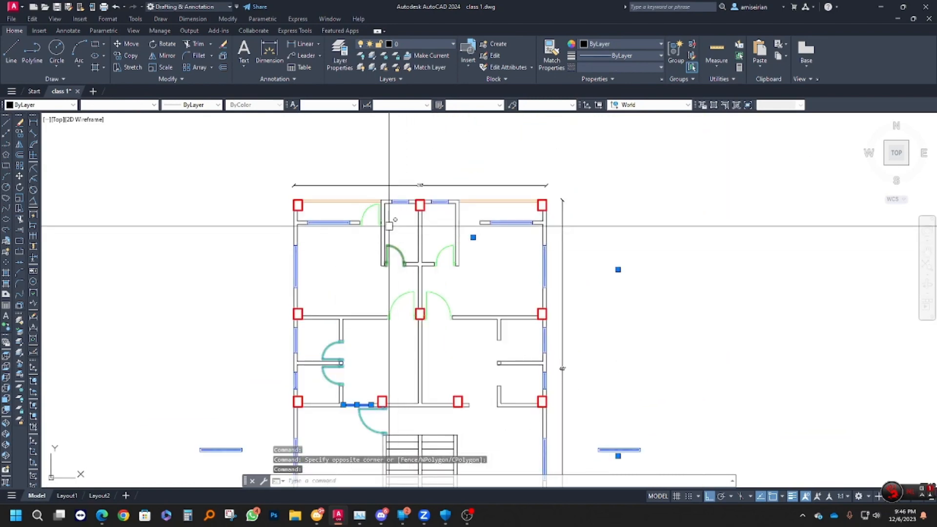
pyautogui.click(374, 211)
pyautogui.moveTo(456, 237); pyautogui.dragTo(419, 231, button='middle')
pyautogui.write('mi')
pyautogui.press('Return')
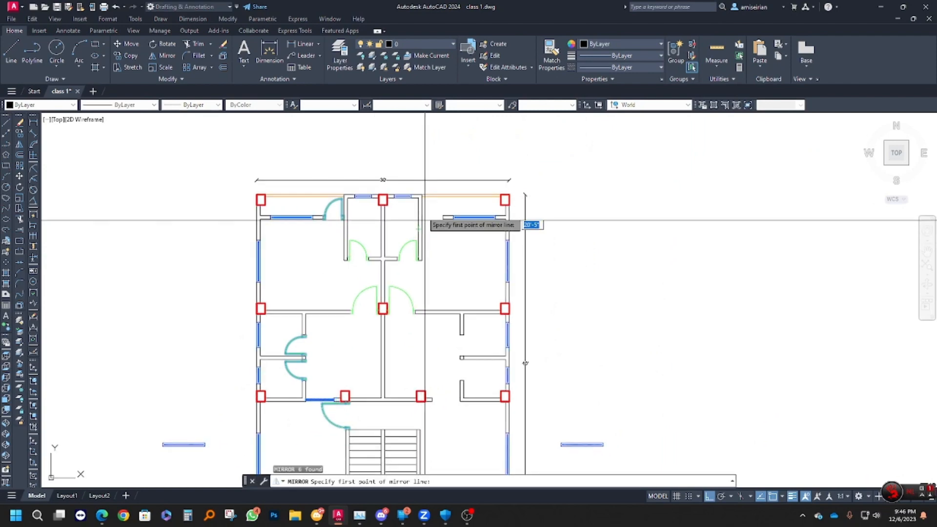
pyautogui.scroll(4, 392, 198)
pyautogui.click(382, 199)
pyautogui.click(381, 170)
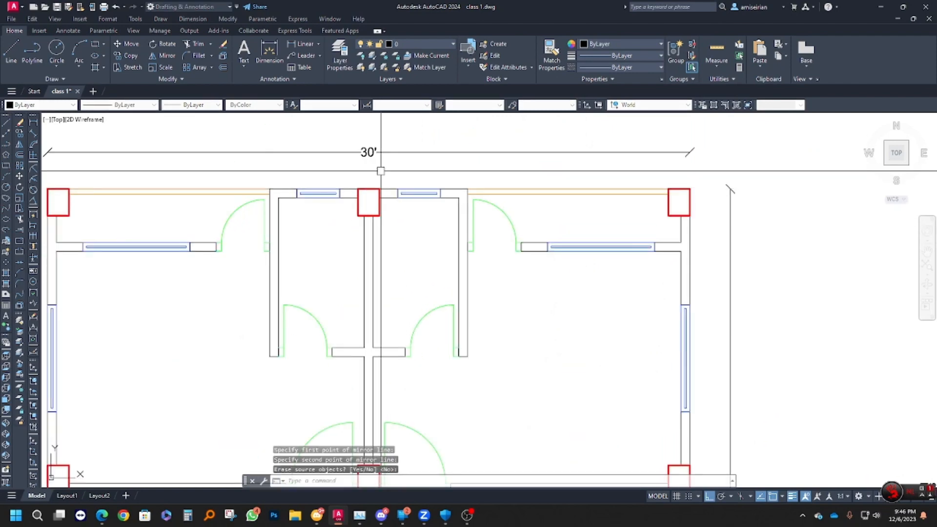
pyautogui.press('Return')
# Erase the loose window block lying outside the plan's east side
pyautogui.scroll(-5, 456, 247)
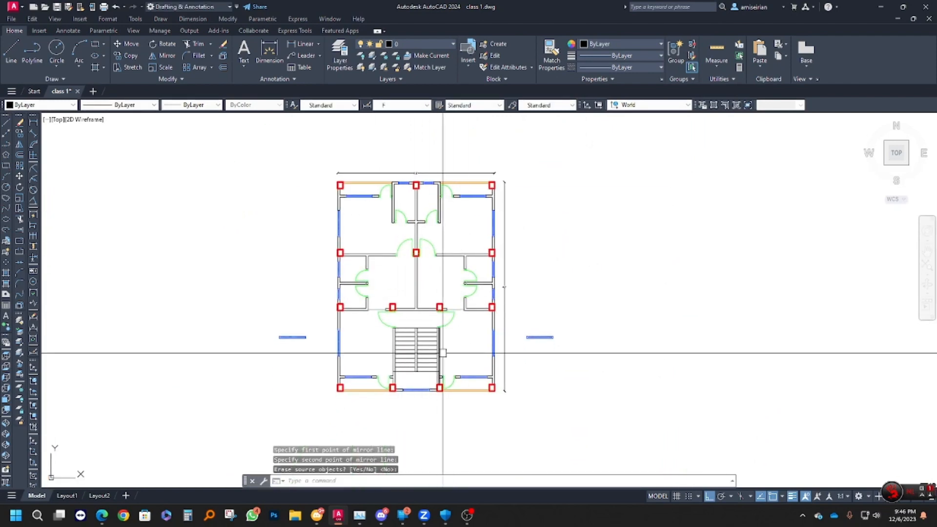
pyautogui.moveTo(537, 332); pyautogui.dragTo(554, 335, button='middle')
pyautogui.click(557, 327)
pyautogui.write('e')
pyautogui.press('Return')
pyautogui.moveTo(454, 366); pyautogui.dragTo(488, 374, button='middle')
pyautogui.scroll(2, 485, 358)
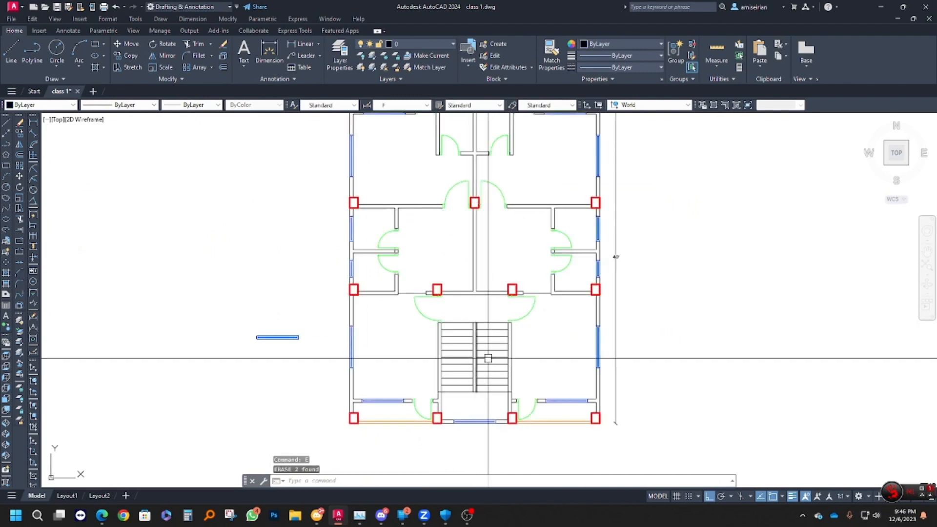
pyautogui.scroll(-2, 481, 316)
pyautogui.moveTo(503, 259); pyautogui.dragTo(468, 236, button='middle')
pyautogui.scroll(2, 417, 236)
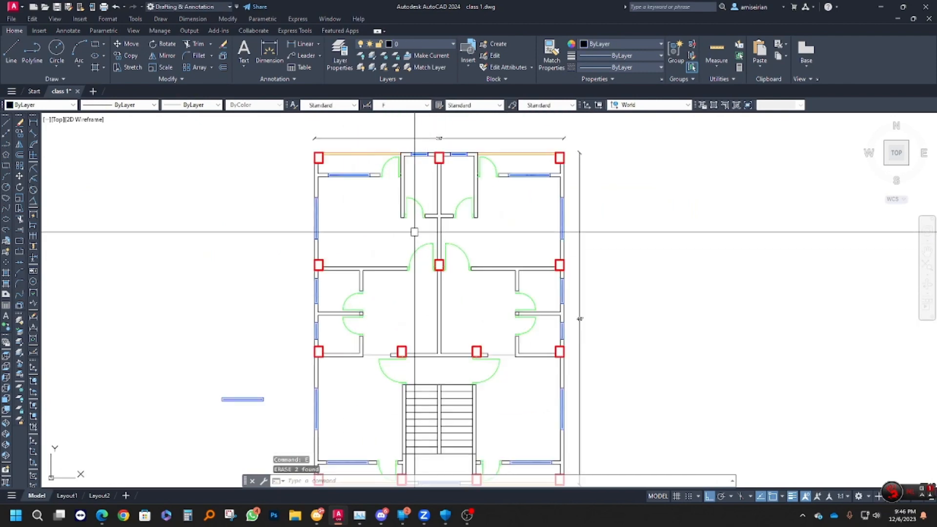
pyautogui.scroll(-2, 417, 249)
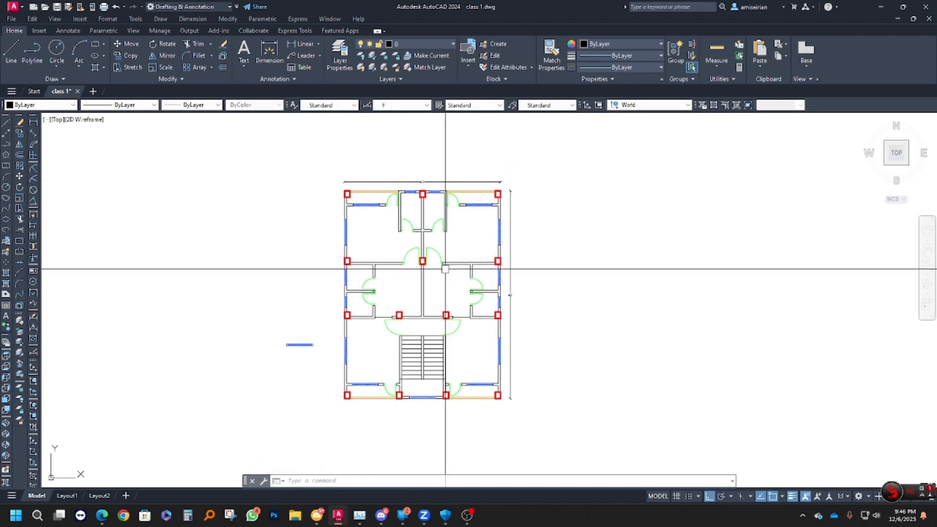
pyautogui.moveTo(446, 275); pyautogui.dragTo(475, 274, button='middle')
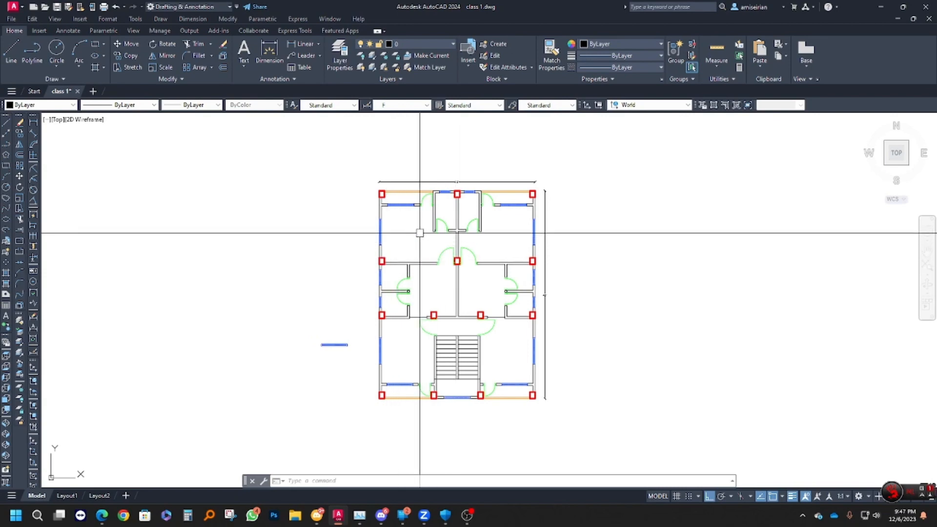
# Add a horizontal linear dimension across the southwest room, from the west wall's inner face to the staircase wall
pyautogui.click(33, 123)
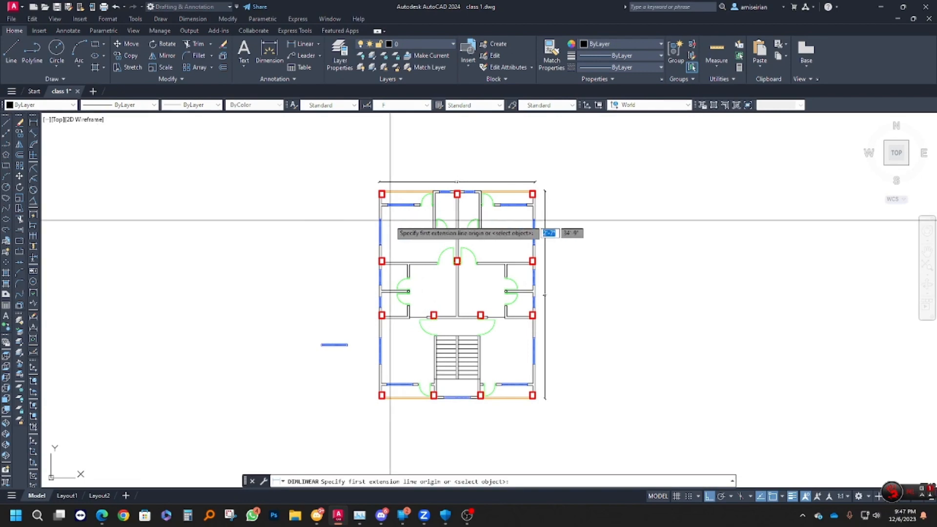
pyautogui.scroll(2, 376, 254)
pyautogui.scroll(-3, 387, 247)
pyautogui.scroll(5, 358, 294)
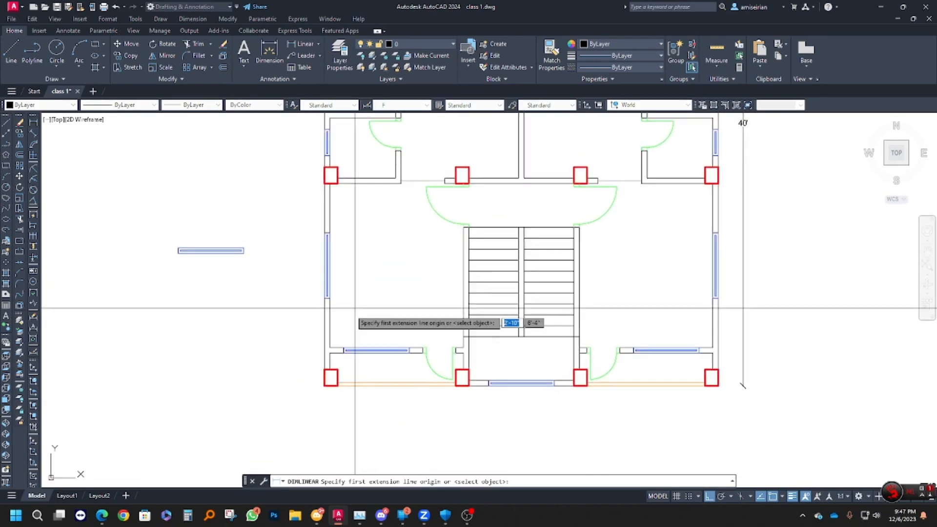
pyautogui.click(330, 322)
pyautogui.click(463, 322)
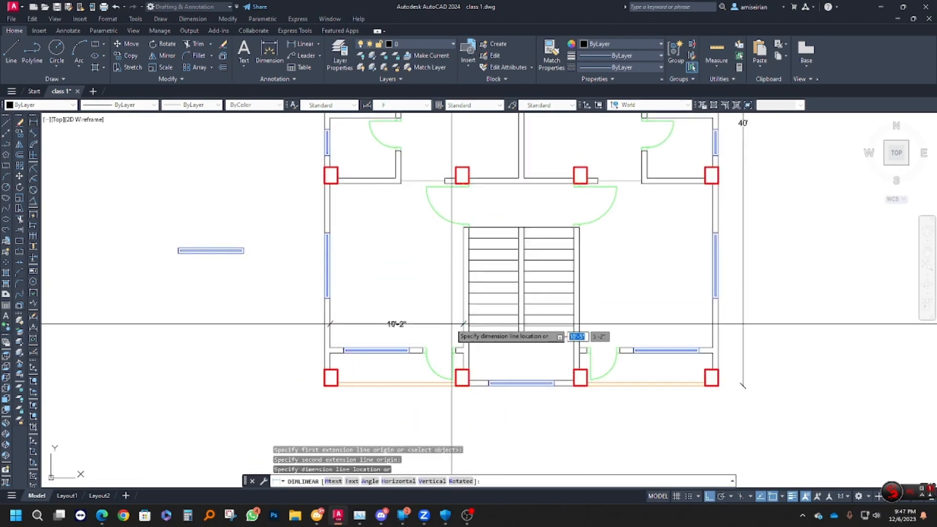
pyautogui.click(342, 321)
# Add a vertical linear dimension to the southwest room between its south and north walls, placed near the west wall
pyautogui.press('Return')
pyautogui.click(358, 336)
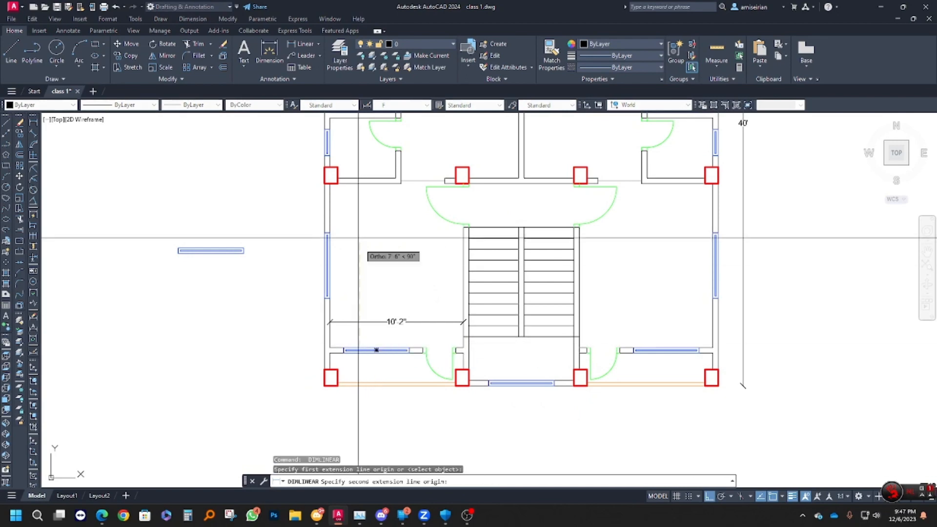
pyautogui.click(358, 182)
pyautogui.moveTo(390, 295); pyautogui.dragTo(370, 320, button='middle')
pyautogui.click(331, 293)
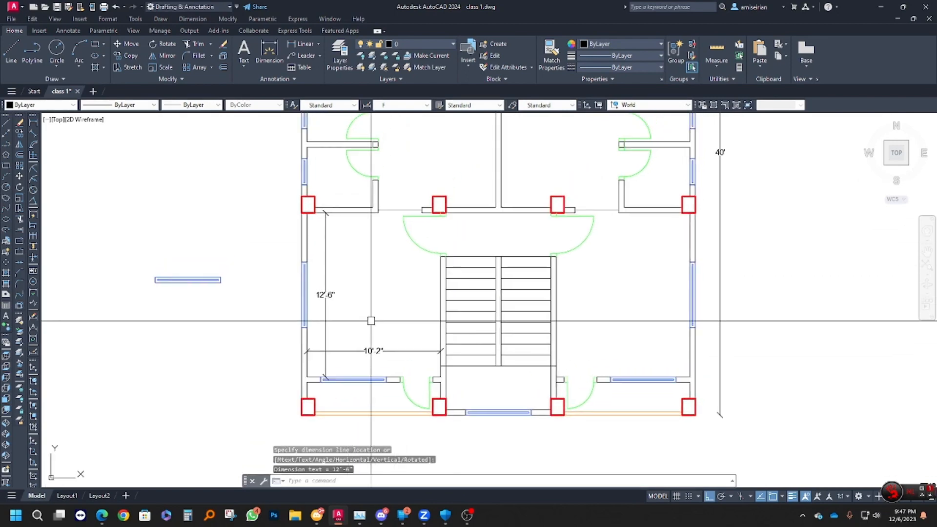
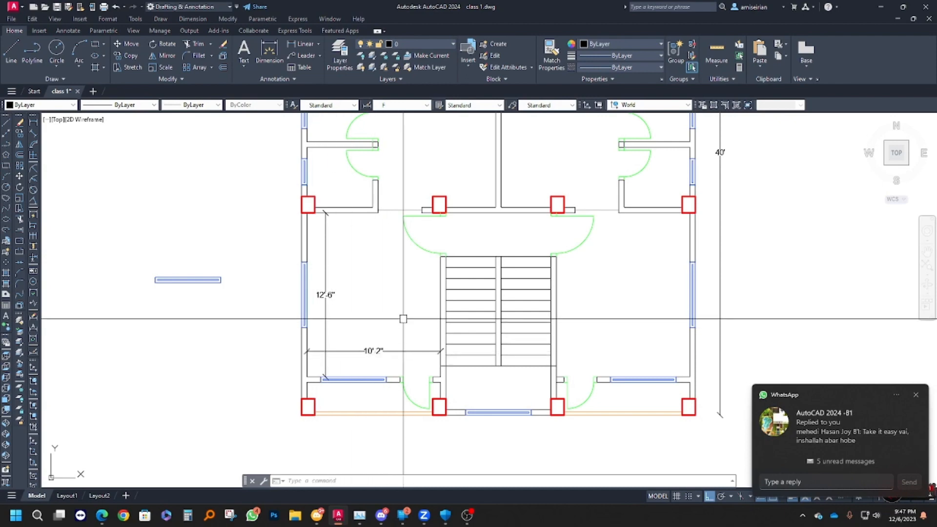
# Add a multiline text label in the southwest room reading DRAWING, with 10'-2"x12'-6" on the second line
pyautogui.moveTo(402, 355); pyautogui.dragTo(370, 353, button='middle')
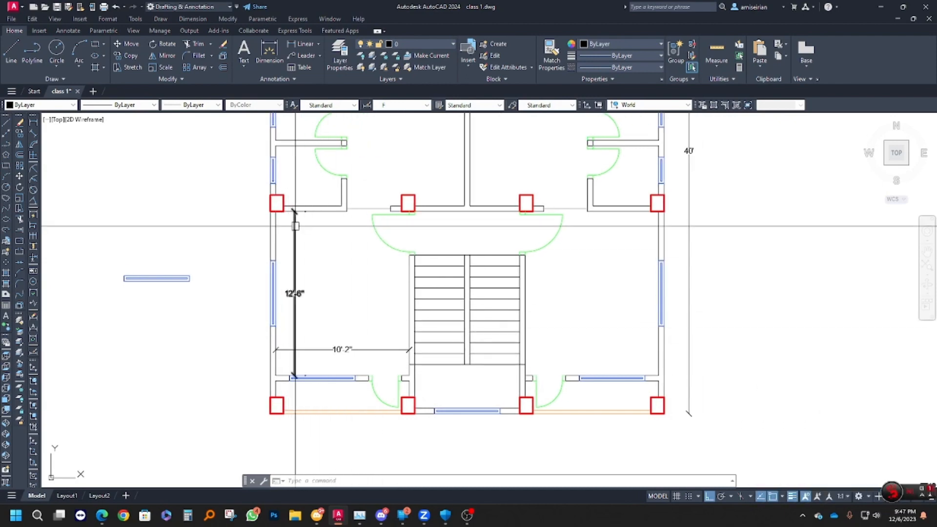
pyautogui.moveTo(313, 295); pyautogui.dragTo(311, 299, button='middle')
pyautogui.press('Escape')
pyautogui.write('t')
pyautogui.press('Return')
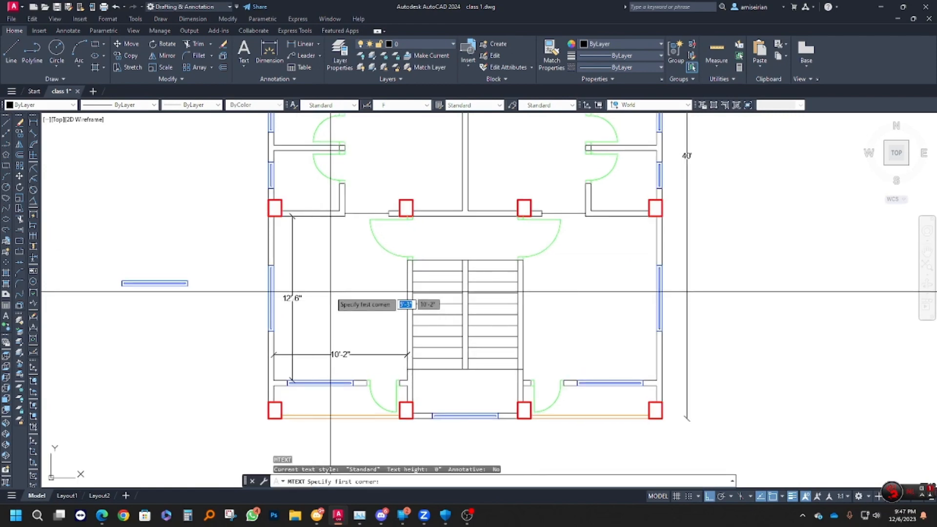
pyautogui.press('Escape')
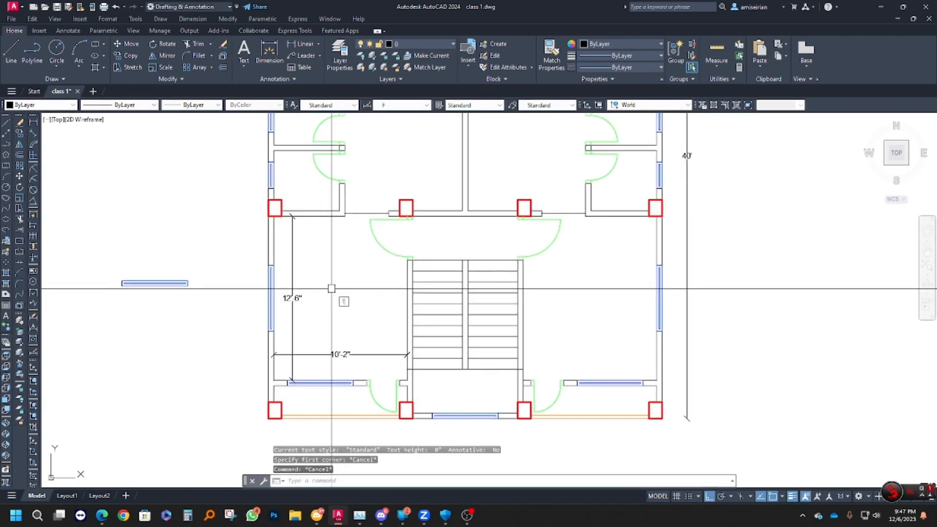
pyautogui.press('Return')
pyautogui.click(324, 284)
pyautogui.click(370, 316)
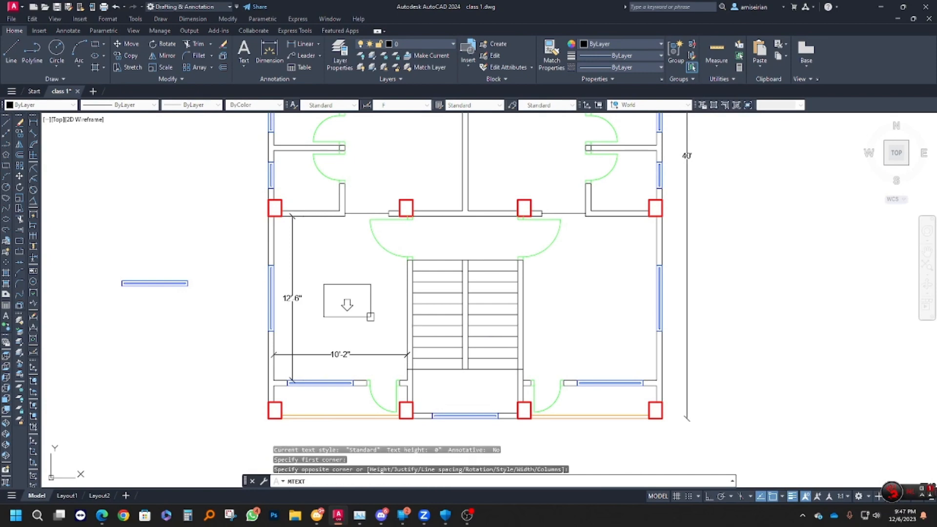
pyautogui.write('DR')
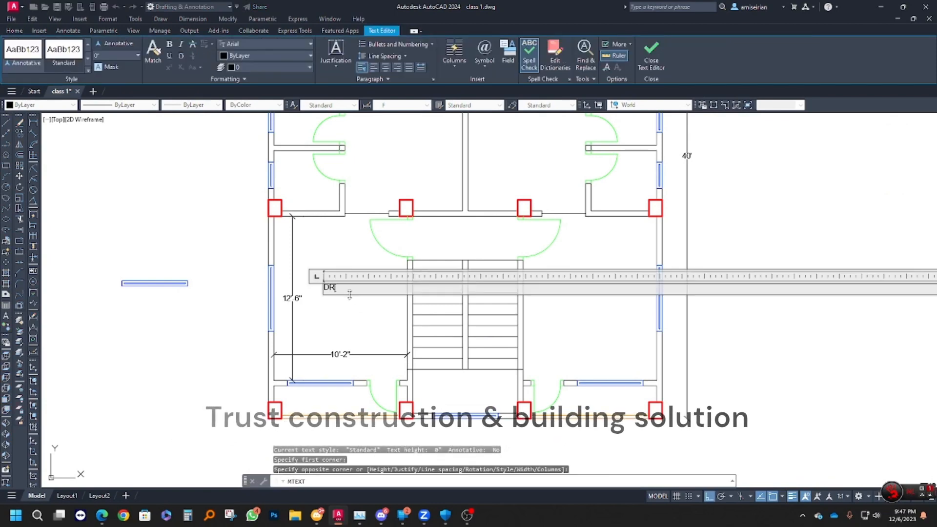
pyautogui.write('AWING')
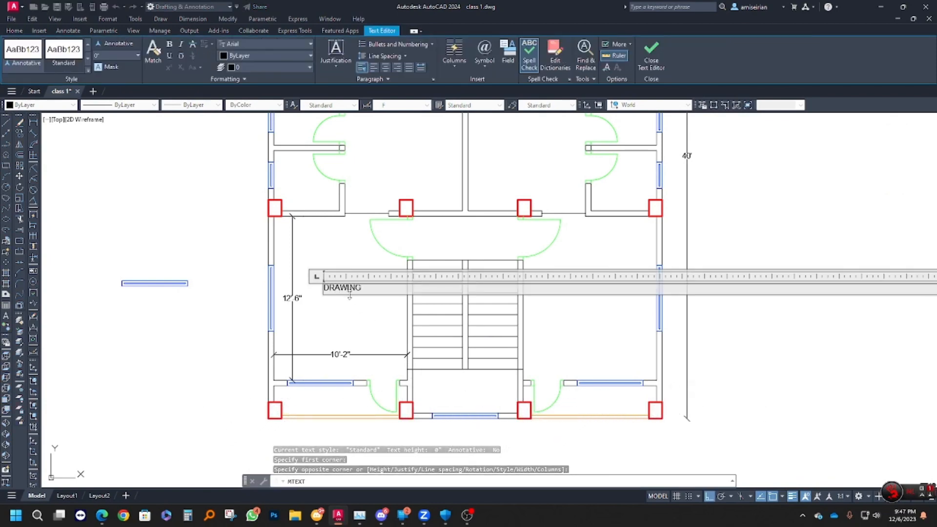
pyautogui.press('Return')
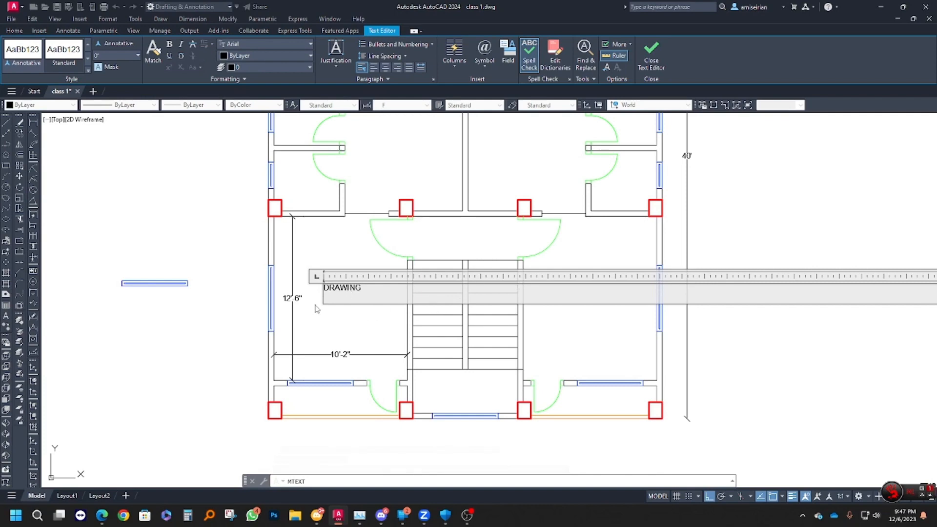
pyautogui.scroll(2, 316, 309)
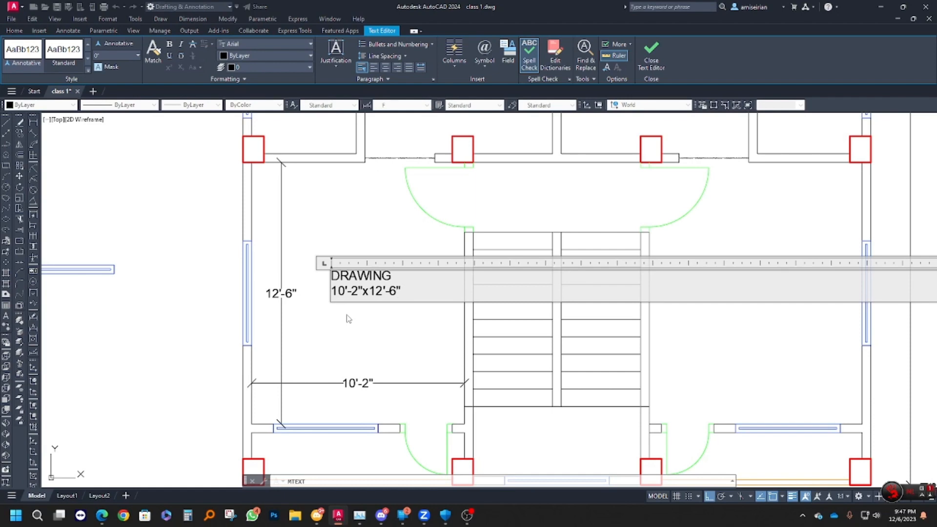
# Set the text height of both lines of the southwest room label to 5" and finish editing
pyautogui.scroll(-2, 364, 320)
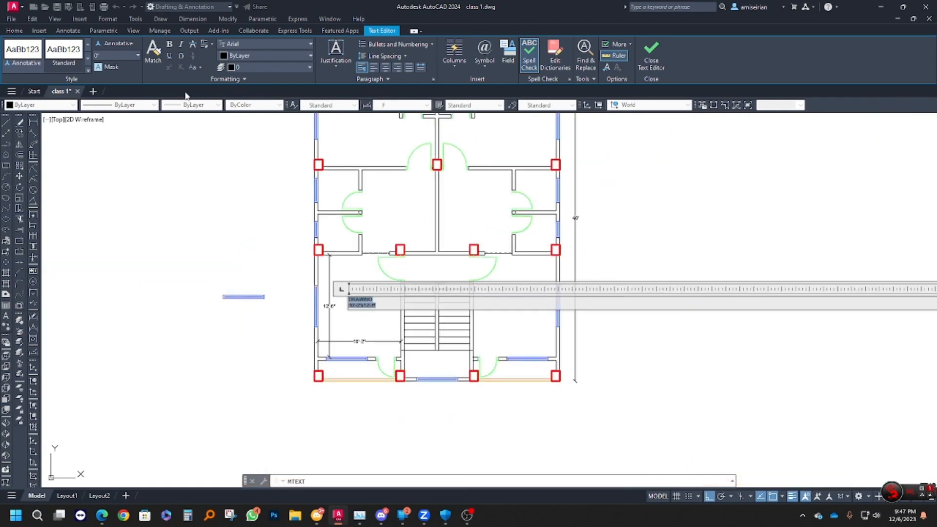
pyautogui.write("'")
pyautogui.press('Return')
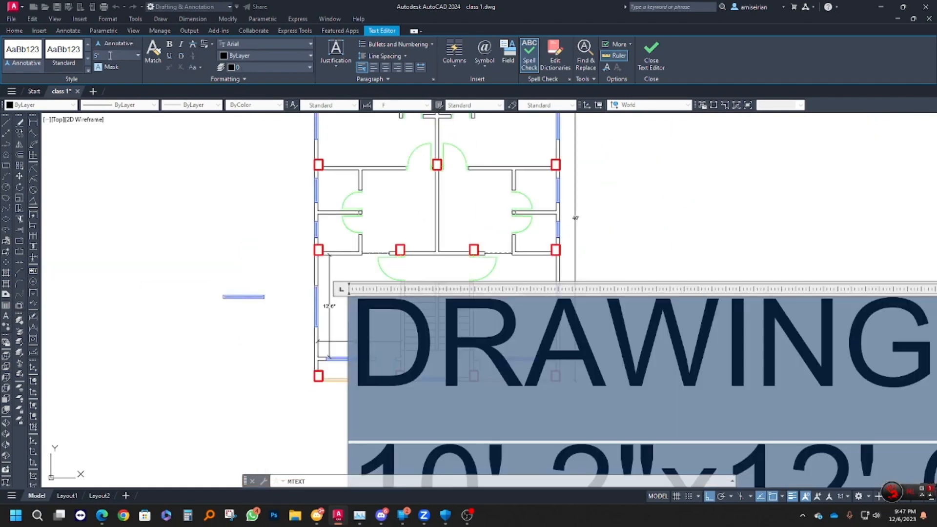
pyautogui.click(227, 194)
pyautogui.press('Escape')
pyautogui.scroll(4, 384, 321)
# Centre the two lines of the southwest room label and give the text colour index 8
pyautogui.click(336, 285)
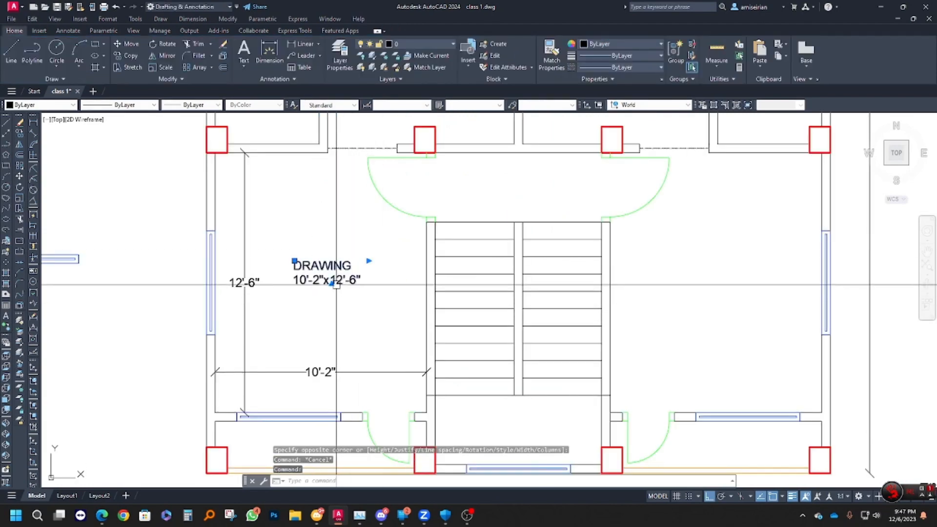
pyautogui.doubleClick(333, 283)
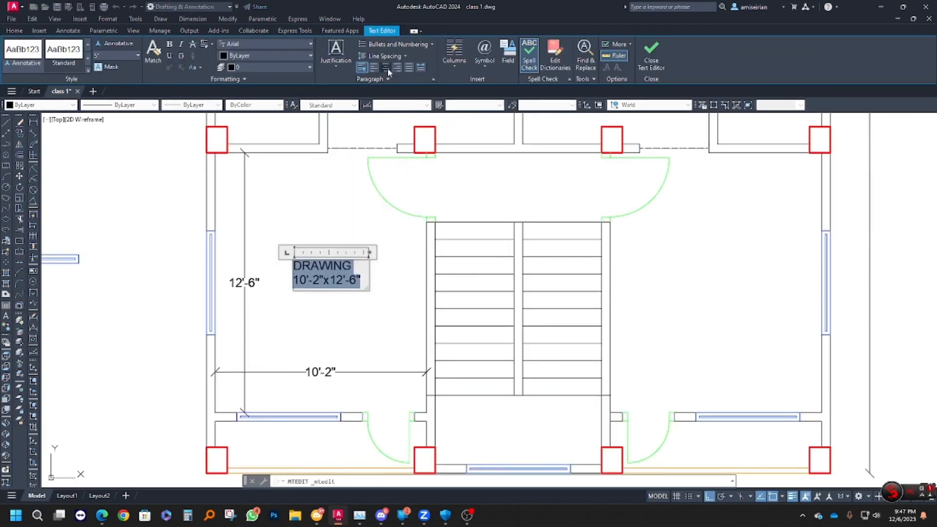
pyautogui.click(261, 55)
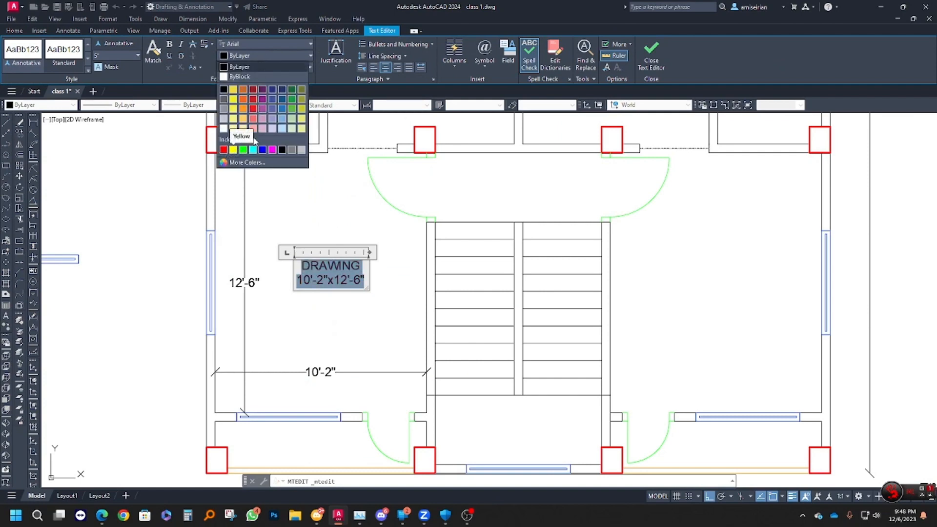
pyautogui.click(292, 150)
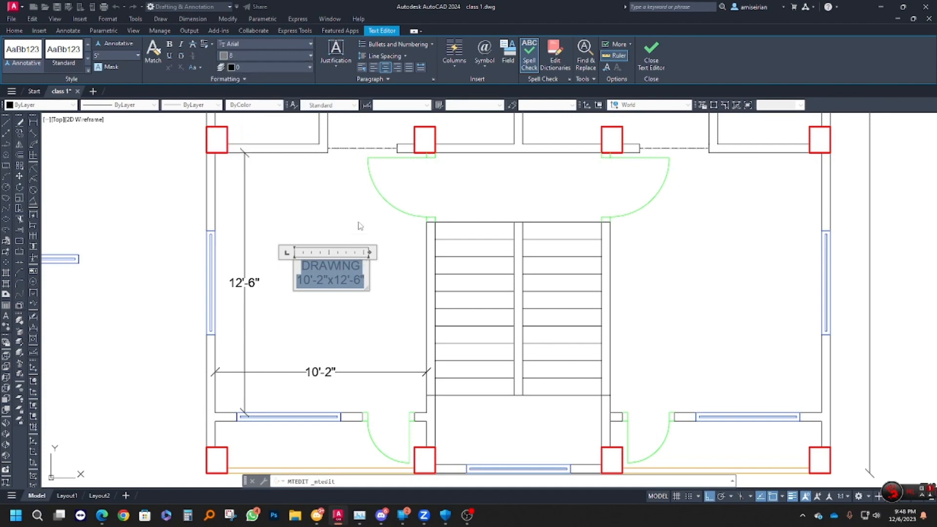
pyautogui.press('Escape')
# Create a new layer named Text and assign it colour 250
pyautogui.moveTo(337, 261)
pyautogui.mouseDown(button='middle')
pyautogui.moveTo(353, 270)
pyautogui.moveTo(355, 292)
pyautogui.mouseUp(button='middle')
pyautogui.write('LA')
pyautogui.press('Return')
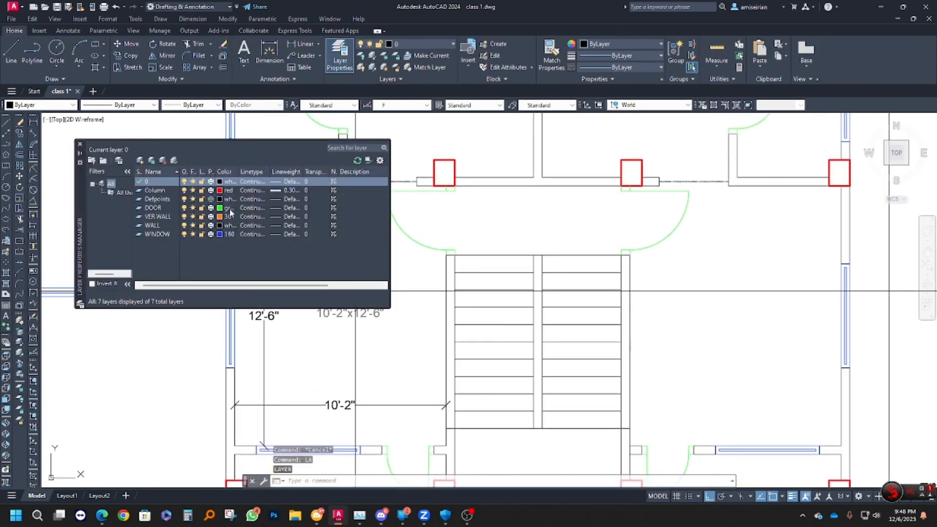
pyautogui.click(139, 161)
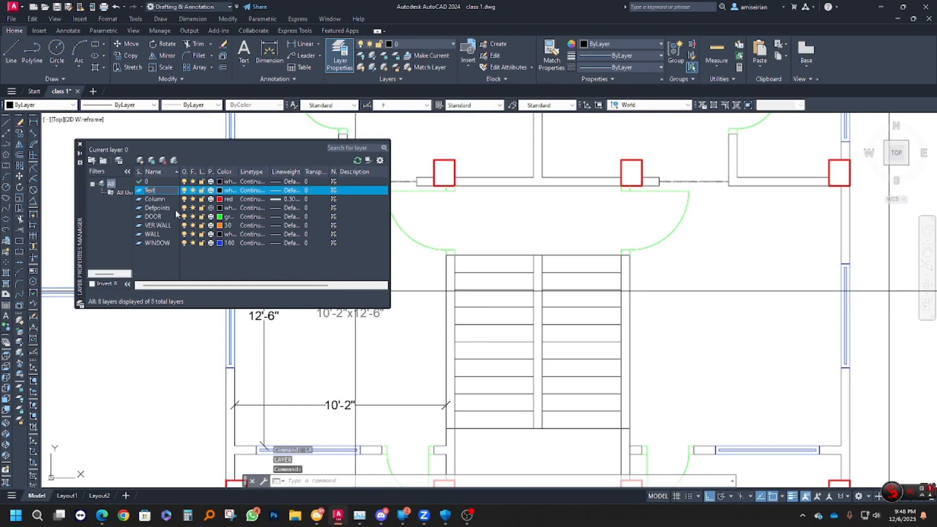
pyautogui.click(220, 190)
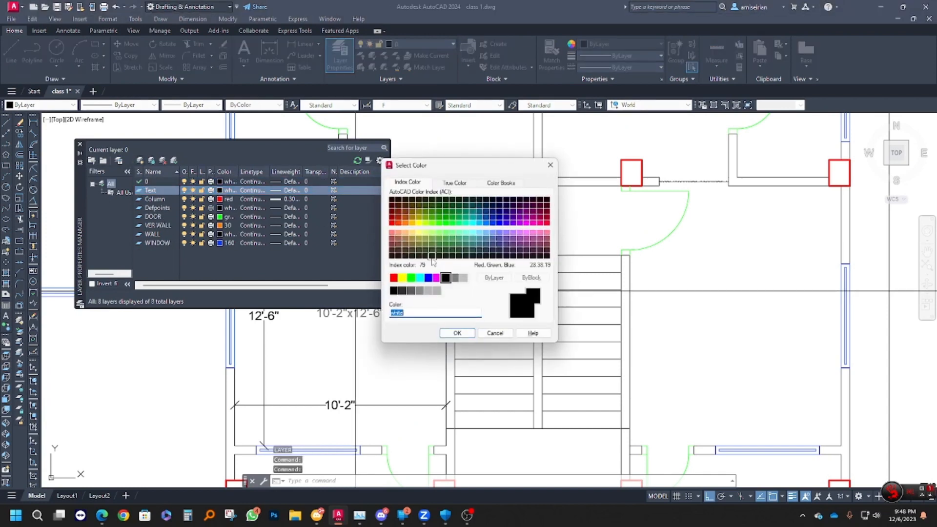
pyautogui.click(457, 333)
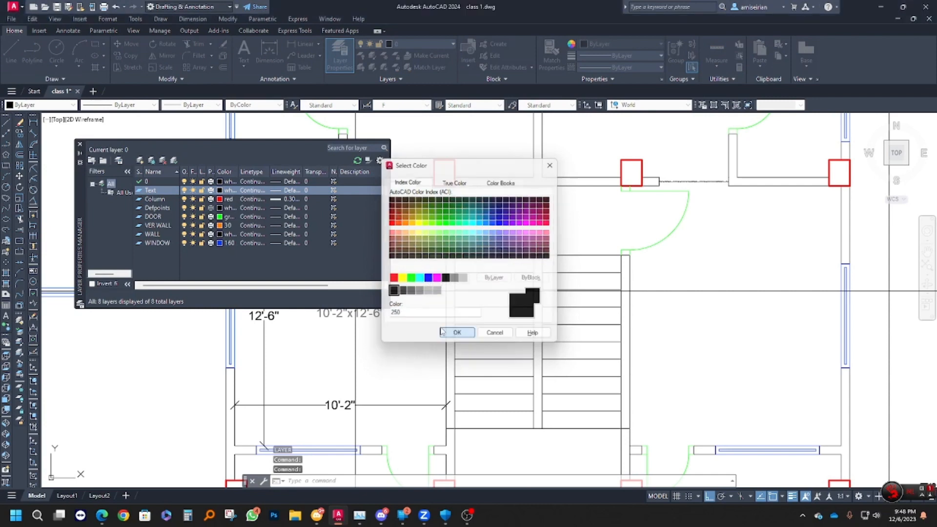
pyautogui.press('Escape')
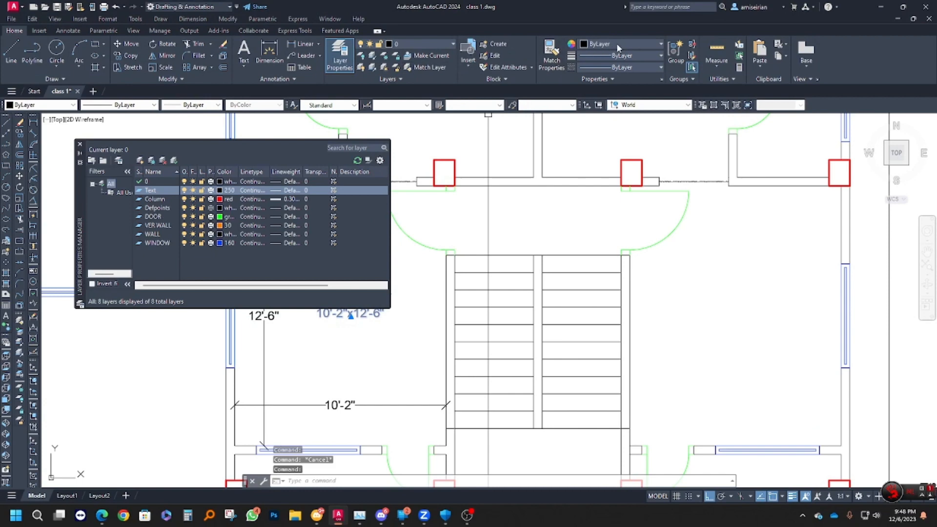
# Assign the southwest room label to the Text layer and close the layer manager
pyautogui.click(418, 45)
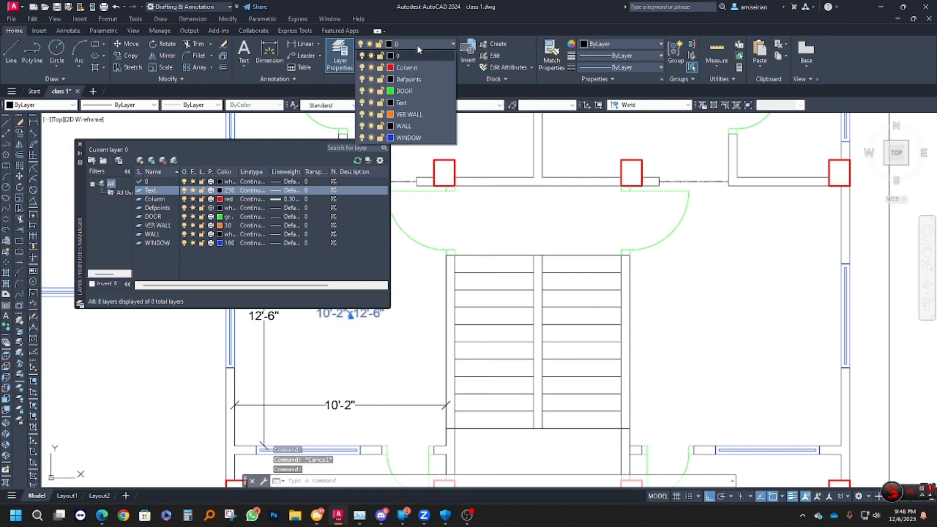
pyautogui.click(402, 103)
pyautogui.click(80, 145)
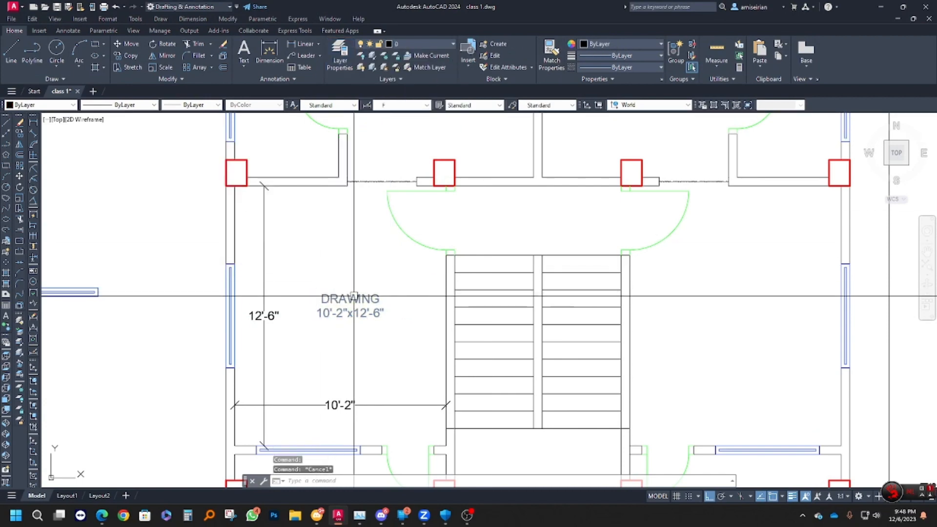
# Set the southwest room label's object colour and its inner text colour to ByLayer
pyautogui.click(622, 45)
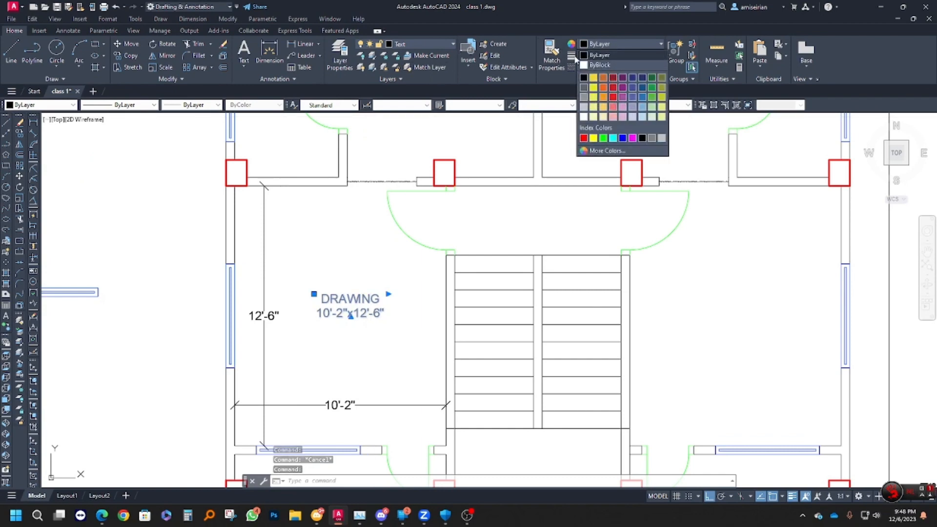
pyautogui.click(599, 55)
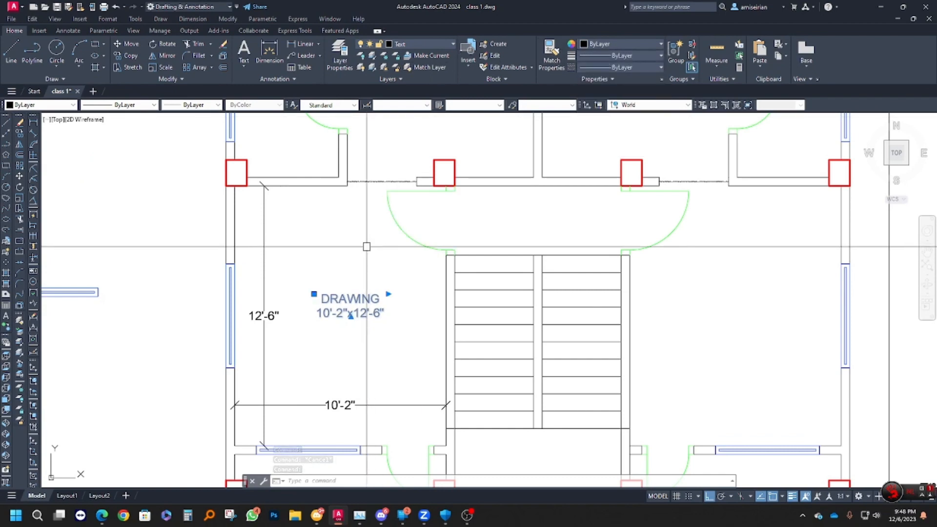
pyautogui.doubleClick(356, 312)
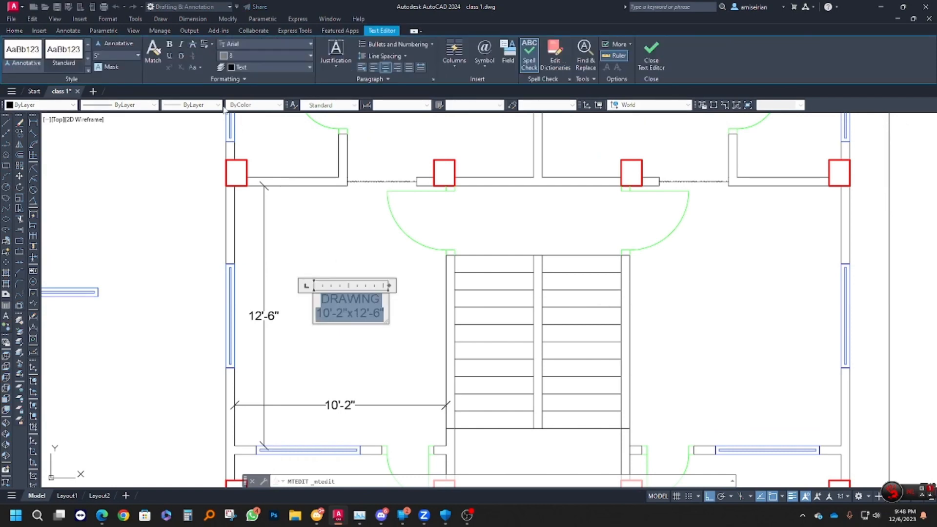
pyautogui.click(262, 57)
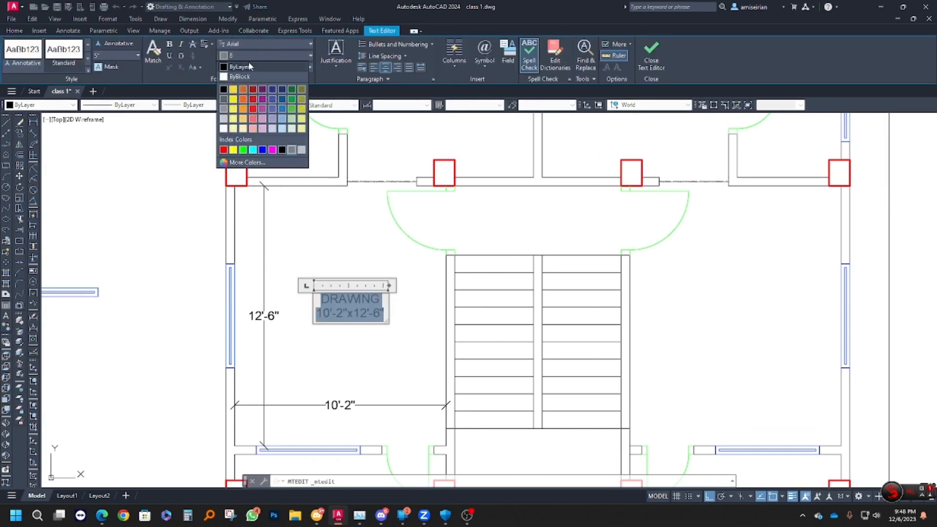
pyautogui.click(249, 66)
pyautogui.press('Escape')
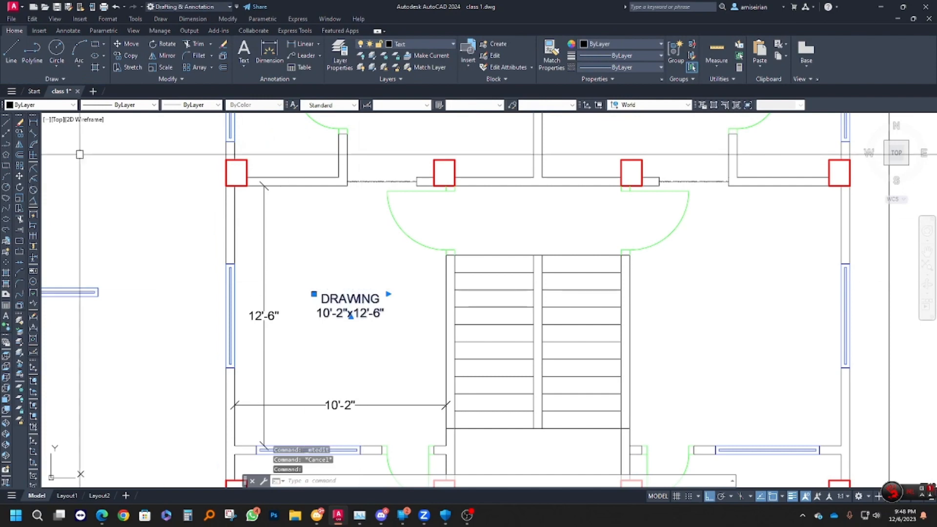
# Copy the southwest room label, with Ortho off, into the west-side middle room and the larger room north of it
pyautogui.click(20, 133)
pyautogui.scroll(-4, 318, 264)
pyautogui.click(346, 277)
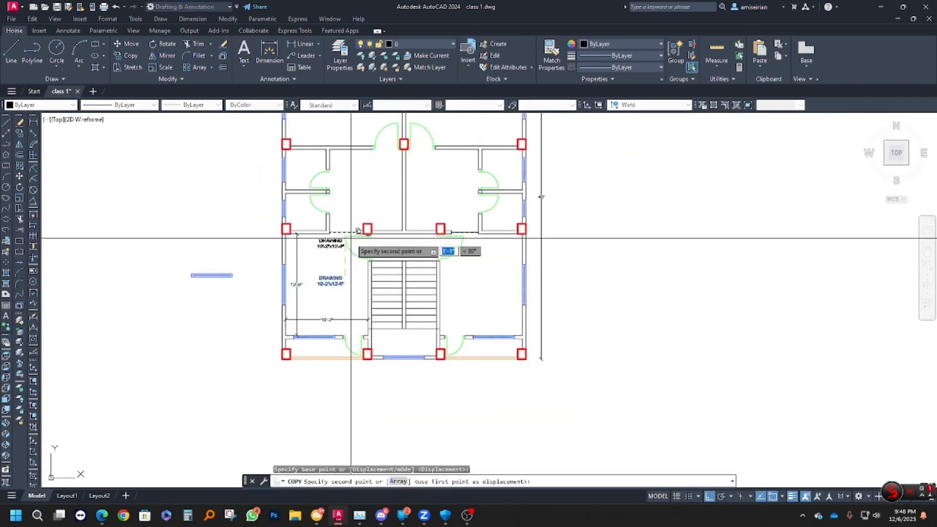
pyautogui.press('F8')
pyautogui.scroll(4, 358, 244)
pyautogui.click(395, 249)
pyautogui.moveTo(362, 215)
pyautogui.mouseDown(button='middle')
pyautogui.moveTo(383, 246)
pyautogui.moveTo(362, 262)
pyautogui.mouseUp(button='middle')
pyautogui.scroll(-4, 362, 262)
pyautogui.scroll(2, 289, 315)
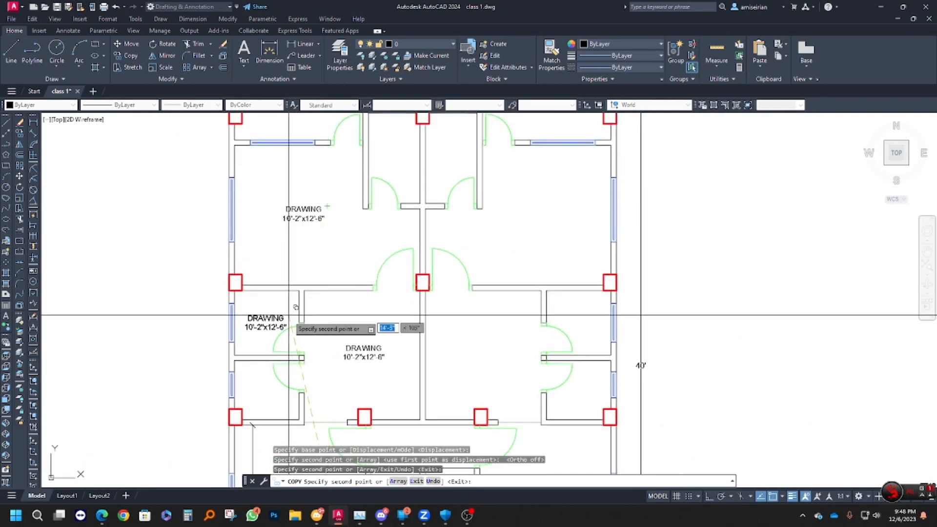
# Place two more copies of the label in the two small rooms along the west wall and end the copy
pyautogui.scroll(4, 289, 315)
pyautogui.click(290, 314)
pyautogui.scroll(-2, 302, 312)
pyautogui.click(285, 385)
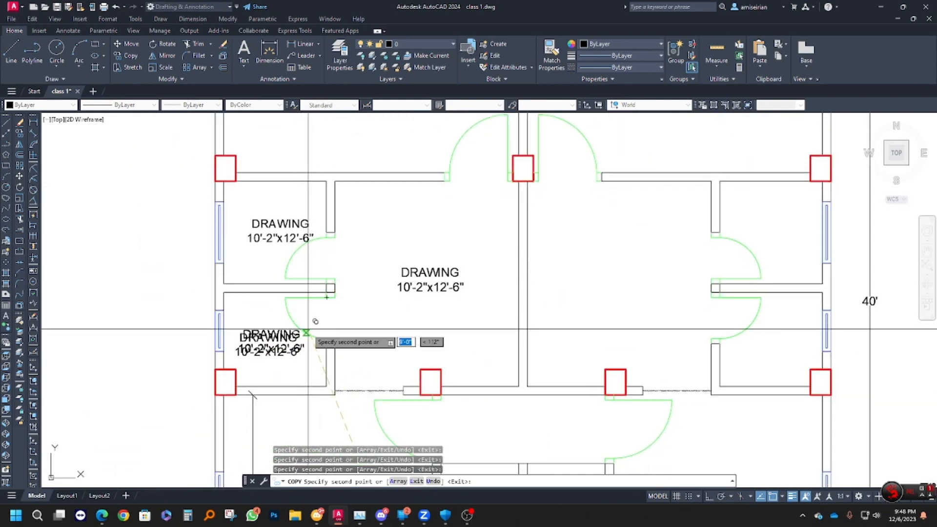
pyautogui.press('Escape')
# Add a horizontal linear dimension across the lower small west room between its west and east walls, below the label
pyautogui.moveTo(307, 329); pyautogui.dragTo(324, 296, button='middle')
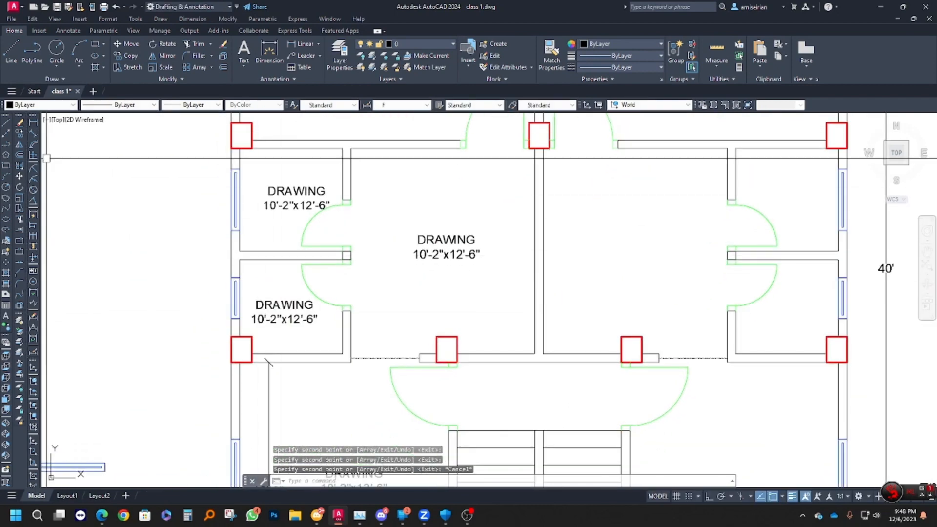
pyautogui.click(33, 123)
pyautogui.scroll(2, 273, 313)
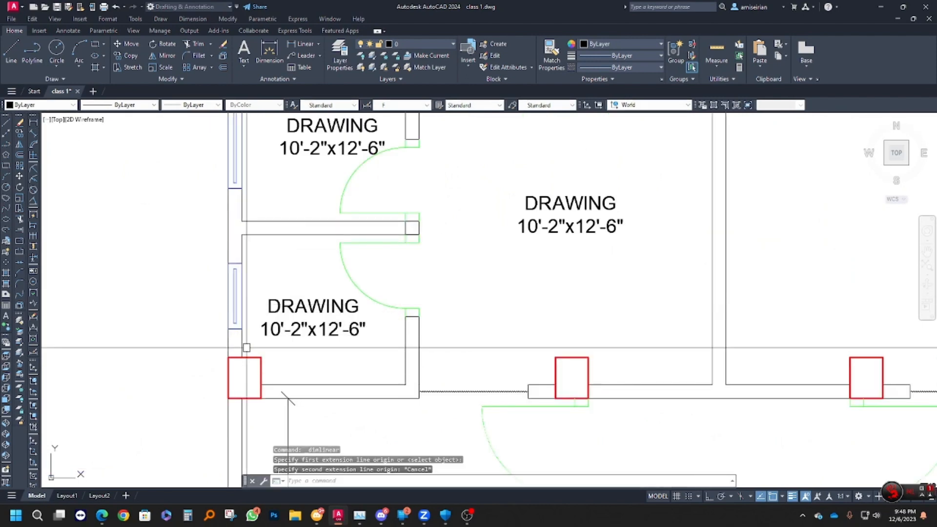
pyautogui.click(239, 336)
pyautogui.click(406, 355)
pyautogui.click(369, 363)
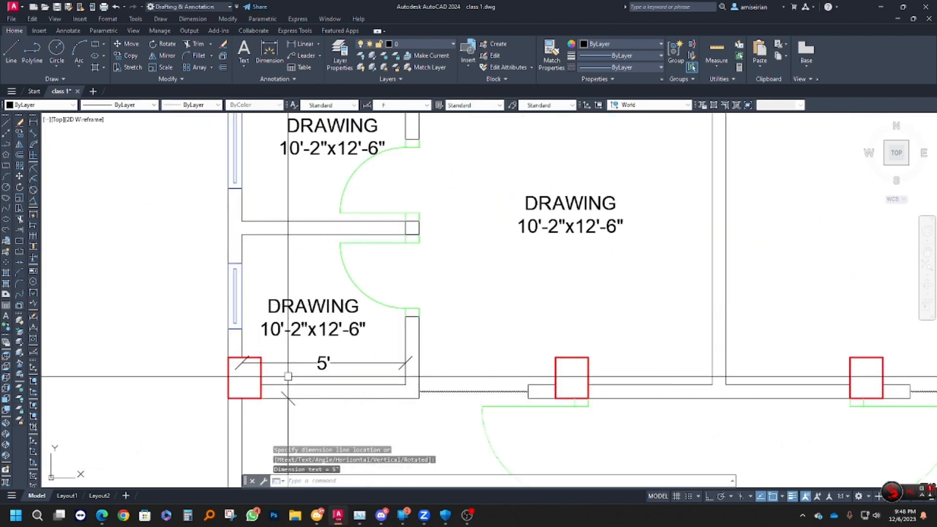
# Add a vertical linear dimension between the lower small west room's south and north walls, placed outside the west wall
pyautogui.press('space')
pyautogui.click(289, 384)
pyautogui.click(302, 236)
pyautogui.click(194, 278)
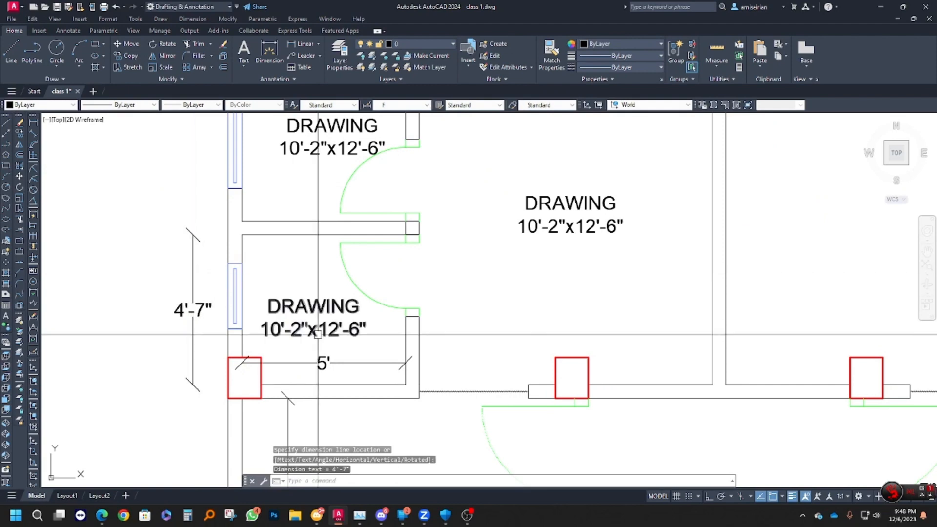
pyautogui.scroll(-2, 269, 421)
pyautogui.press('space')
pyautogui.click(261, 297)
pyautogui.click(261, 185)
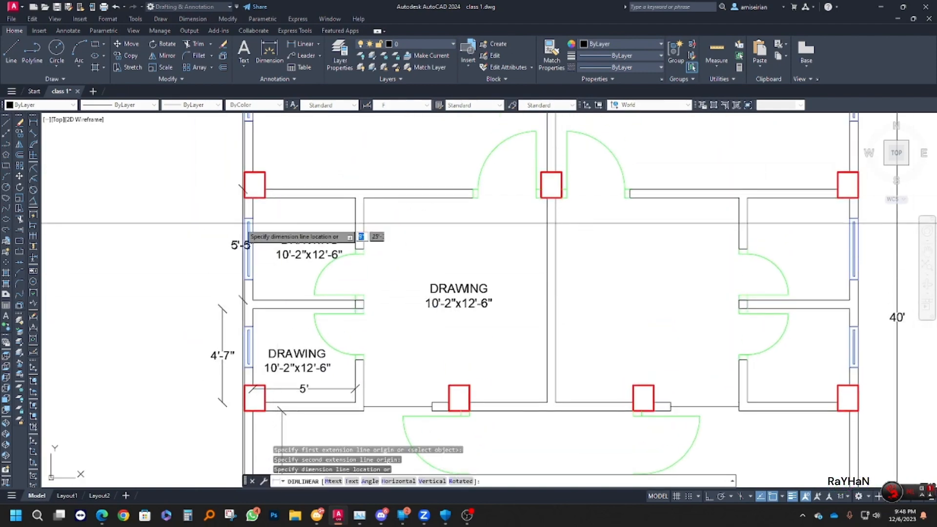
pyautogui.press('Escape')
# Add a vertical linear dimension between the upper small west room's north and south walls, placed outside the west wall
pyautogui.press('space')
pyautogui.click(266, 198)
pyautogui.click(270, 300)
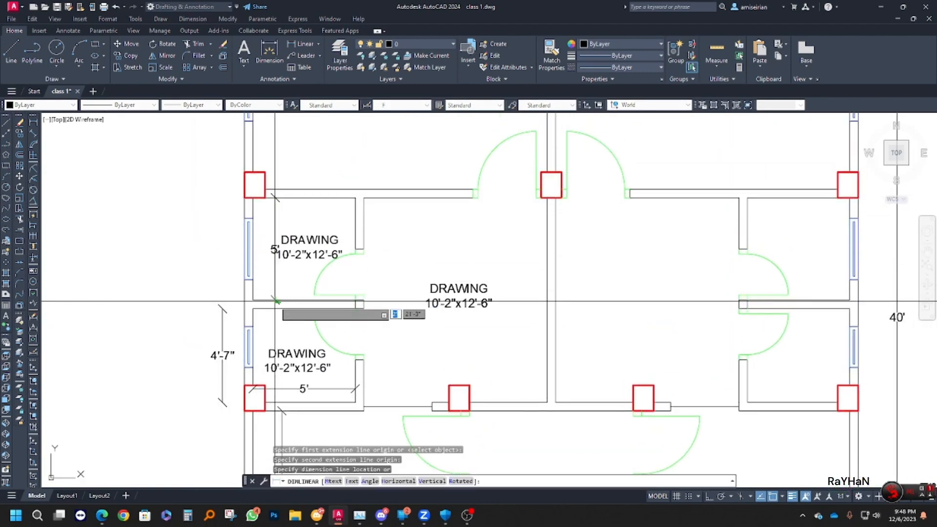
pyautogui.click(213, 268)
# Measure the upper small west room's width between its side walls with a temporary linear dimension
pyautogui.press('space')
pyautogui.click(253, 197)
pyautogui.click(355, 198)
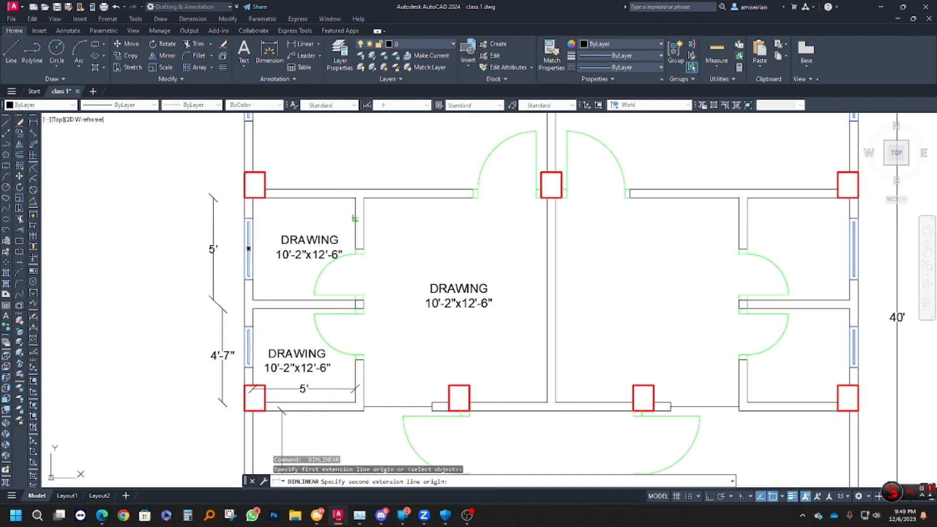
pyautogui.press('Escape')
# Add a vertical linear dimension between the northwest room's south and north walls, west of its label
pyautogui.moveTo(323, 195); pyautogui.dragTo(293, 296, button='middle')
pyautogui.press('space')
pyautogui.click(296, 291)
pyautogui.moveTo(313, 169); pyautogui.dragTo(290, 261, button='middle')
pyautogui.click(276, 160)
pyautogui.click(246, 237)
# Add a horizontal linear dimension across the northwest room between its west and east walls, above the label
pyautogui.press('space')
pyautogui.click(199, 198)
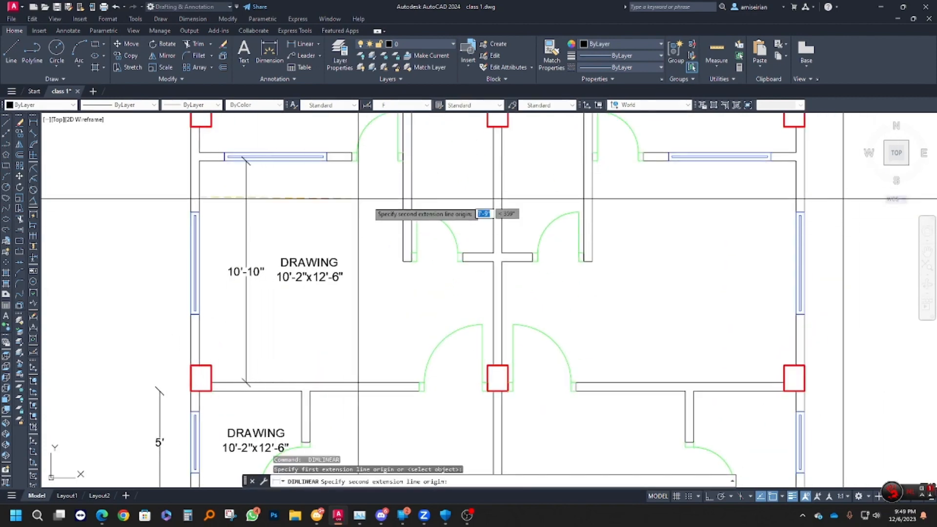
pyautogui.click(403, 197)
pyautogui.click(404, 194)
pyautogui.scroll(-3, 405, 194)
pyautogui.scroll(3, 320, 193)
pyautogui.scroll(-3, 320, 193)
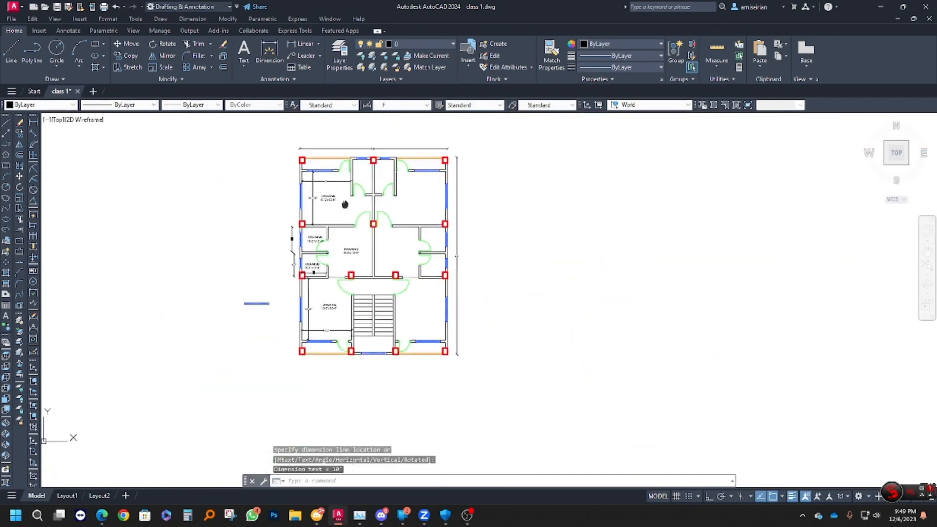
# Change the room name in the west-side middle room's label to DINING
pyautogui.scroll(1, 347, 203)
pyautogui.scroll(4, 348, 224)
pyautogui.scroll(2, 348, 231)
pyautogui.doubleClick(359, 219)
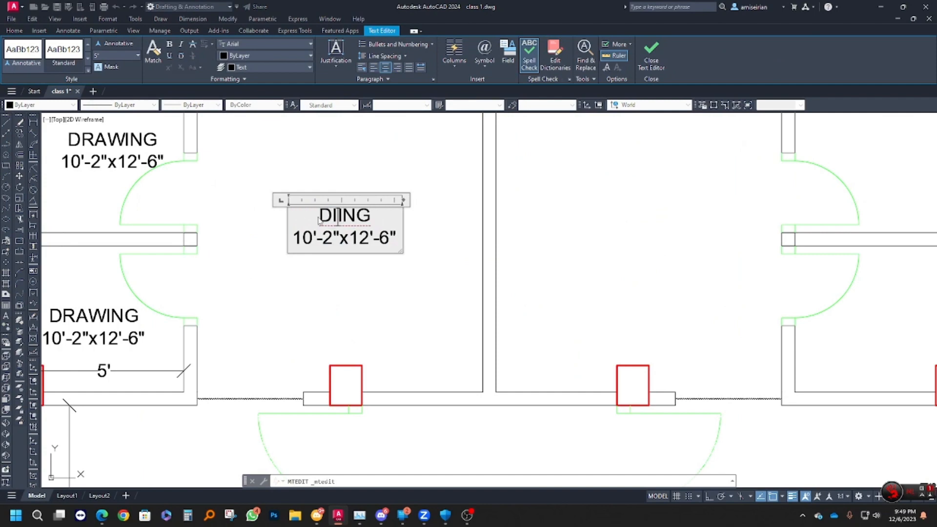
pyautogui.scroll(-4, 333, 241)
pyautogui.moveTo(332, 241); pyautogui.dragTo(326, 285, button='middle')
pyautogui.click(268, 258)
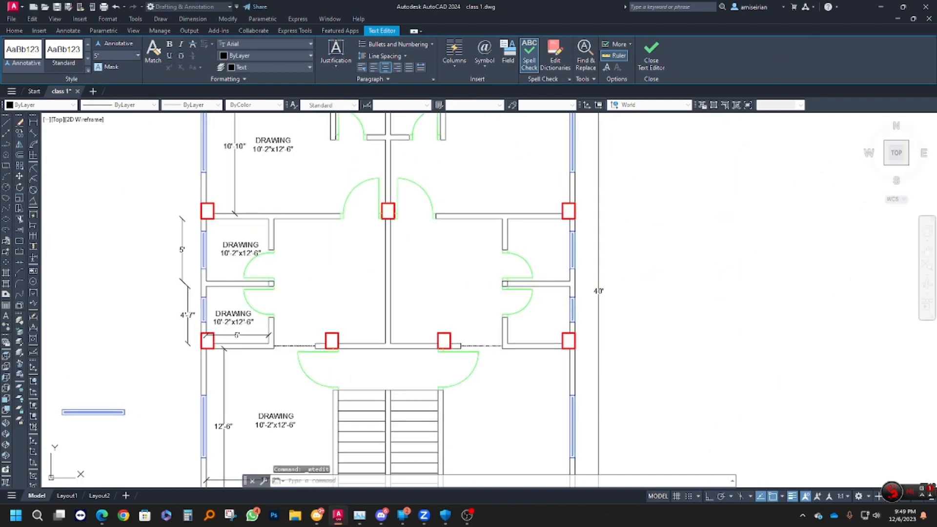
# Add a horizontal linear dimension across the dining room from its west wall to the centre wall, above the label
pyautogui.click(34, 123)
pyautogui.scroll(5, 278, 239)
pyautogui.click(282, 239)
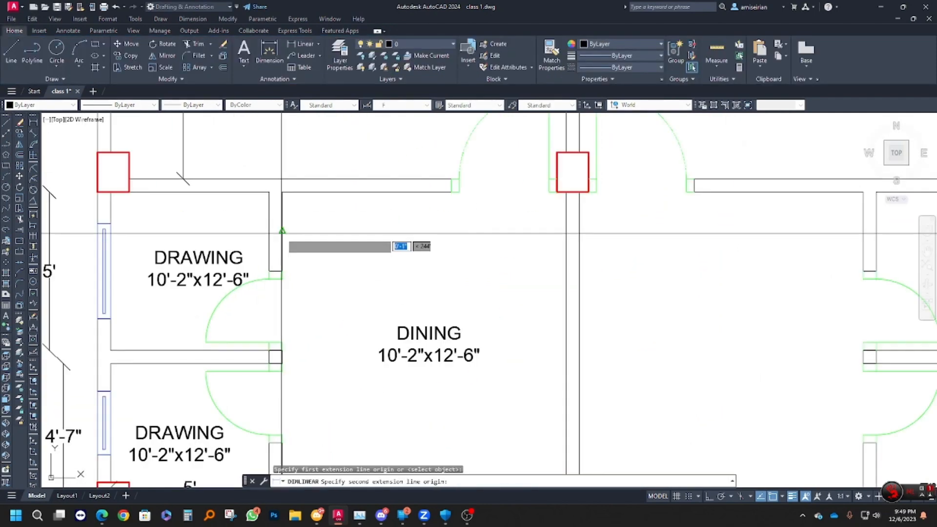
pyautogui.click(565, 240)
pyautogui.click(530, 264)
# Add a vertical linear dimension between the dining room's north and south walls, west of the label
pyautogui.press('space')
pyautogui.click(357, 193)
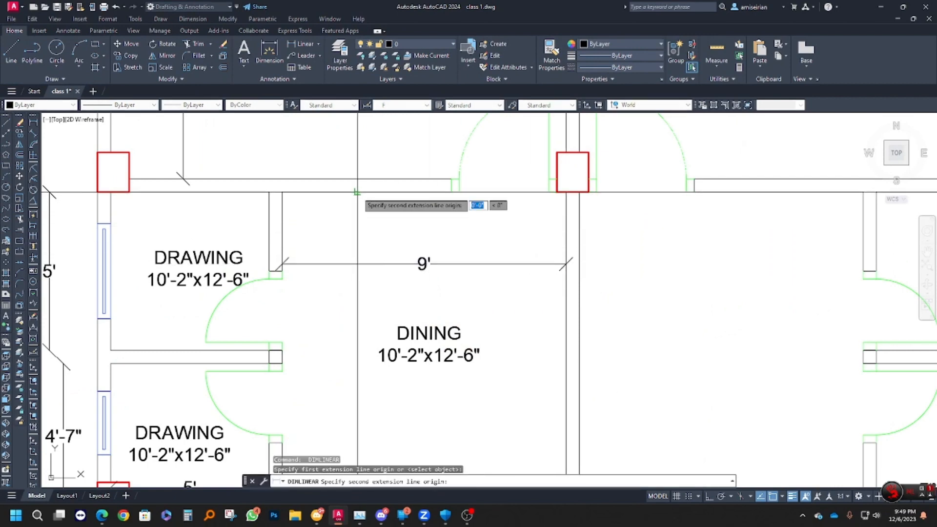
pyautogui.scroll(-4, 357, 196)
pyautogui.scroll(2, 347, 306)
pyautogui.click(388, 335)
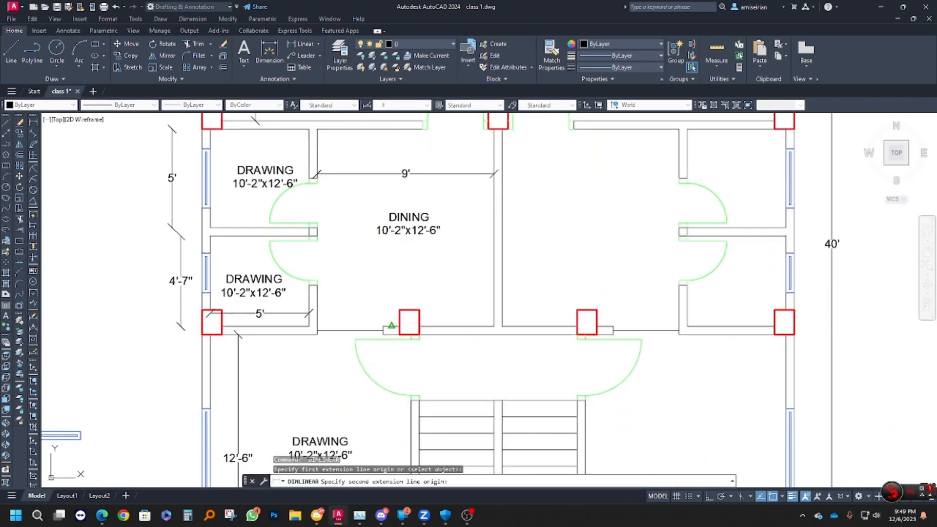
pyautogui.click(349, 251)
pyautogui.press('Escape')
# Set the size line of the DINING label to 9'-0"x10'-0"
pyautogui.scroll(2, 406, 219)
pyautogui.doubleClick(400, 249)
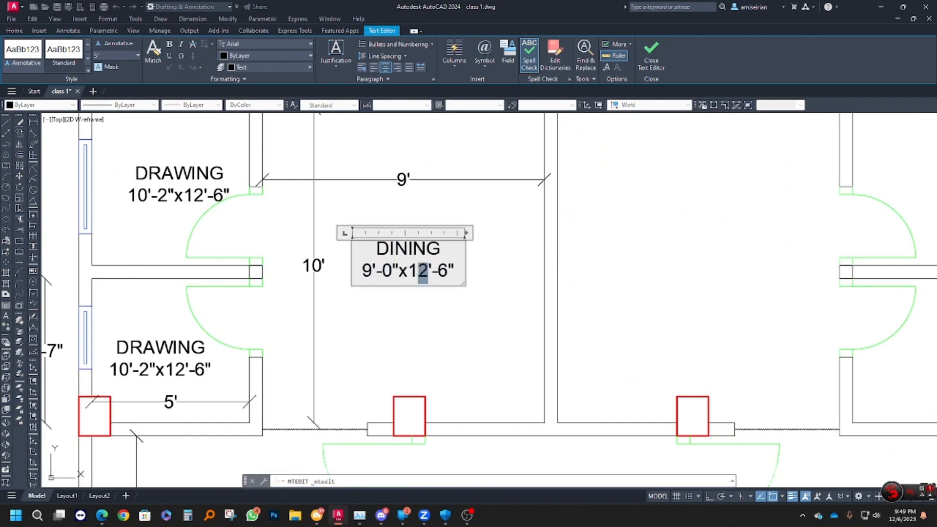
pyautogui.write('0')
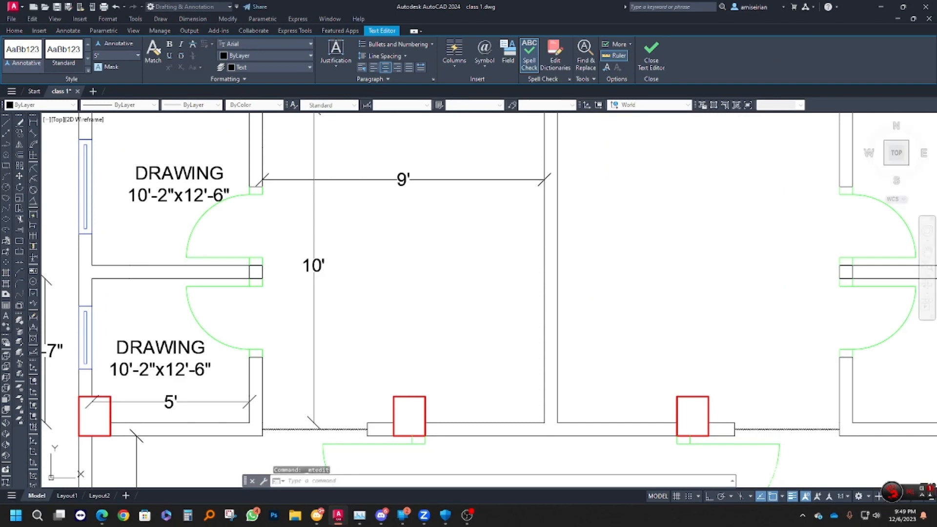
pyautogui.press('Escape')
# Erase the horizontal and vertical dimensions inside the dining room
pyautogui.scroll(-4, 328, 214)
pyautogui.click(391, 251)
pyautogui.moveTo(391, 251); pyautogui.dragTo(425, 266, button='middle')
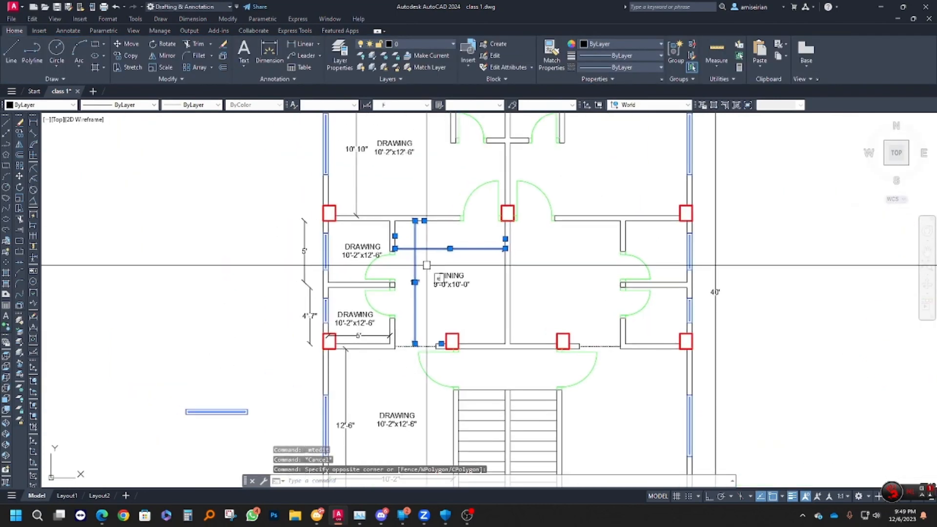
pyautogui.press('Escape')
# Change the upper small west room's label to KITCHEN with the size 5'-0"x5'-0"
pyautogui.scroll(2, 381, 255)
pyautogui.doubleClick(375, 244)
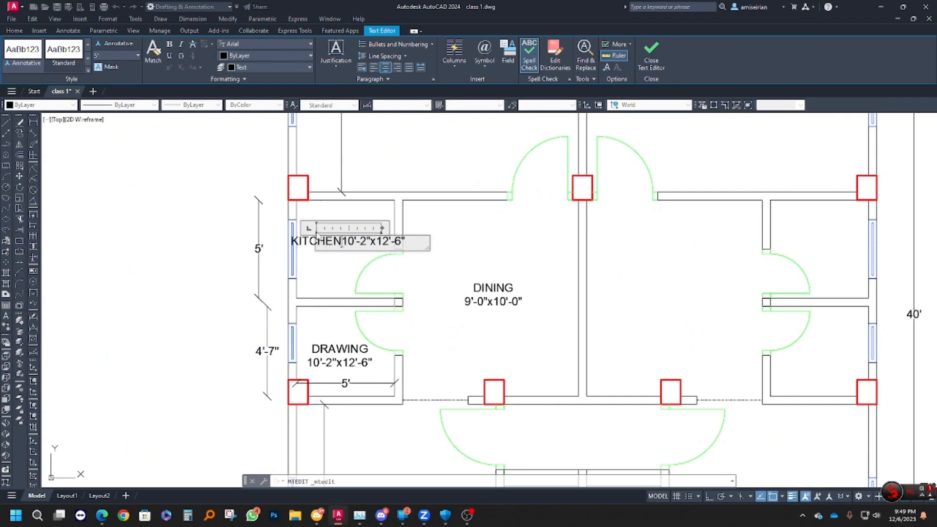
pyautogui.scroll(2, 331, 261)
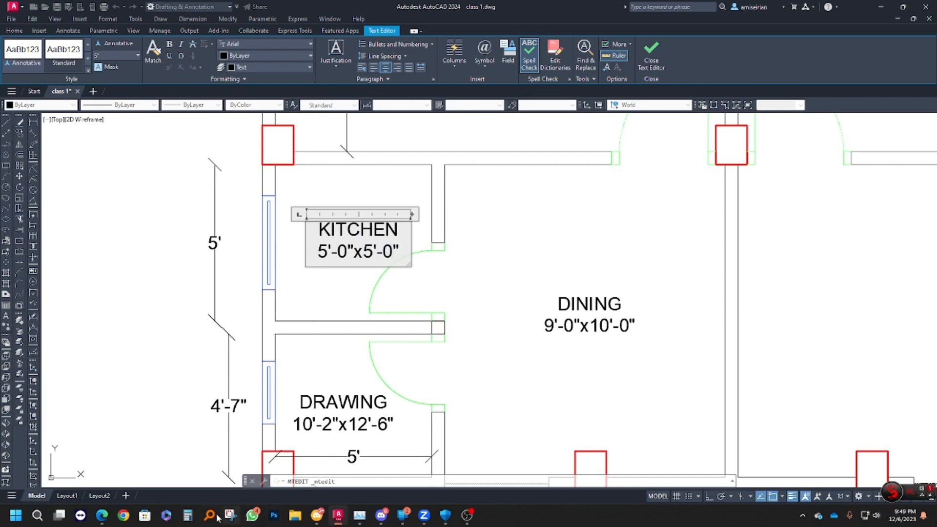
pyautogui.click(189, 516)
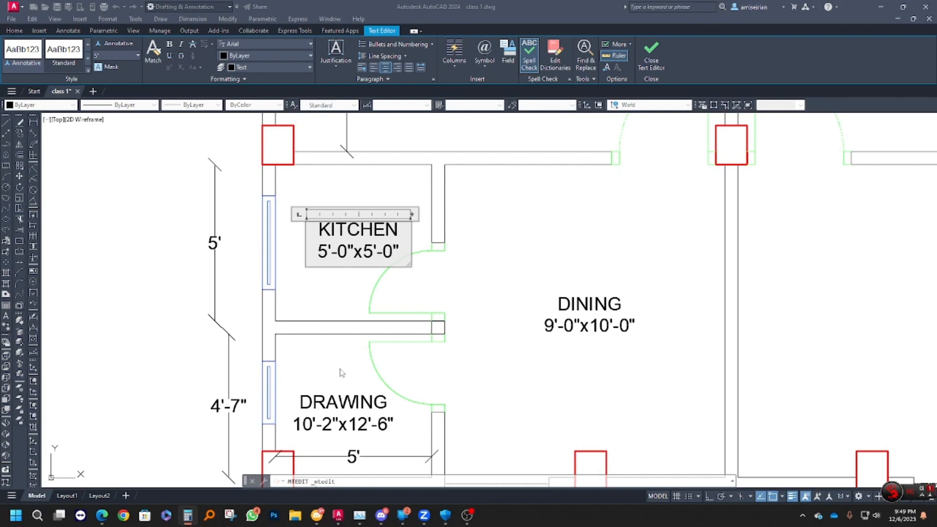
pyautogui.click(346, 297)
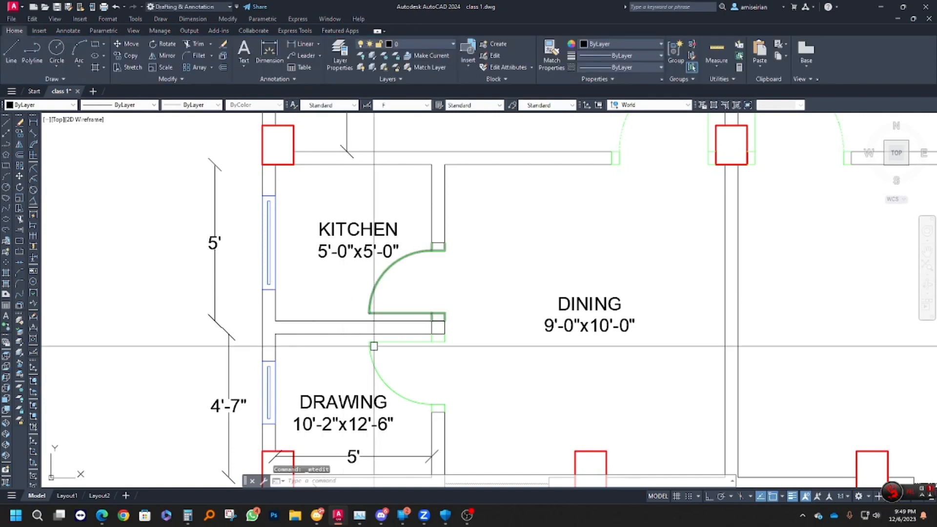
# Change the lower small west room's label to BATH with the size 5'-0"x4'-7"
pyautogui.doubleClick(361, 379)
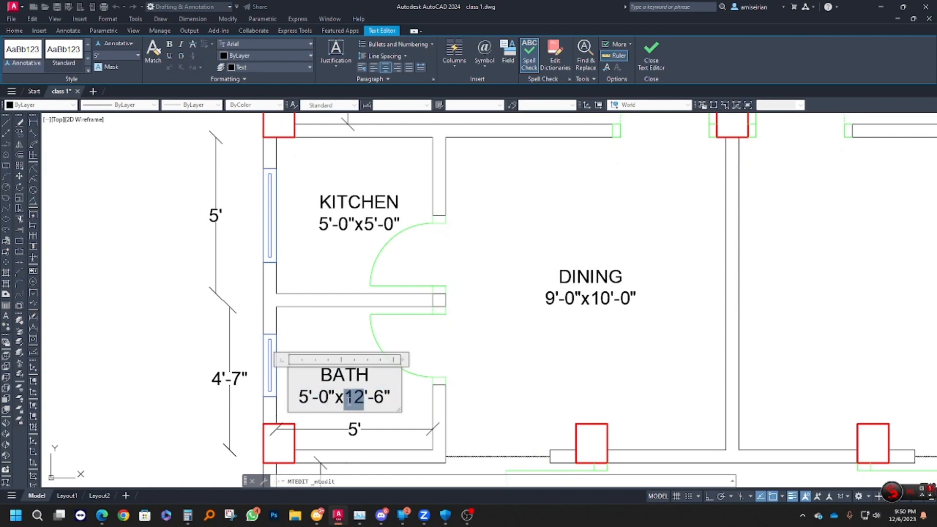
pyautogui.click(438, 394)
# Change the northwest room's label to M.BED with the size 10'-0"x10'-10"
pyautogui.scroll(-5, 438, 394)
pyautogui.scroll(4, 403, 247)
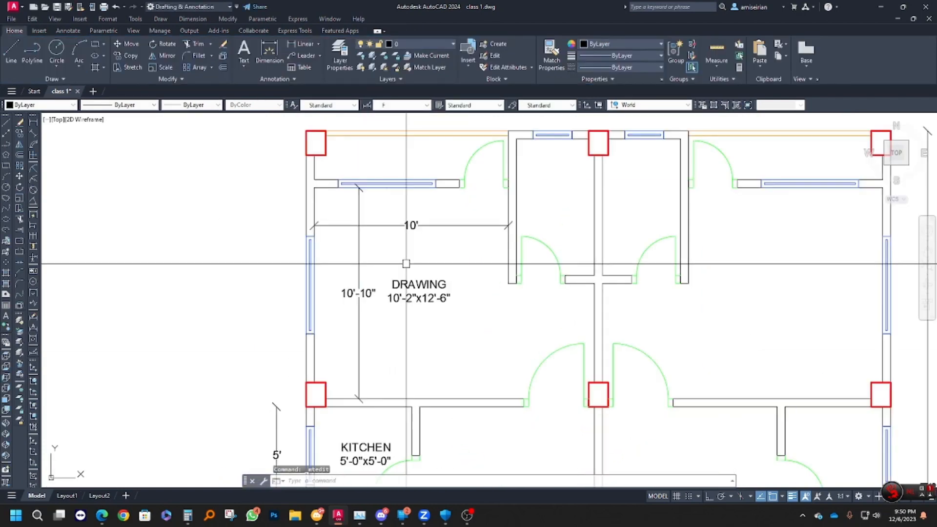
pyautogui.doubleClick(449, 285)
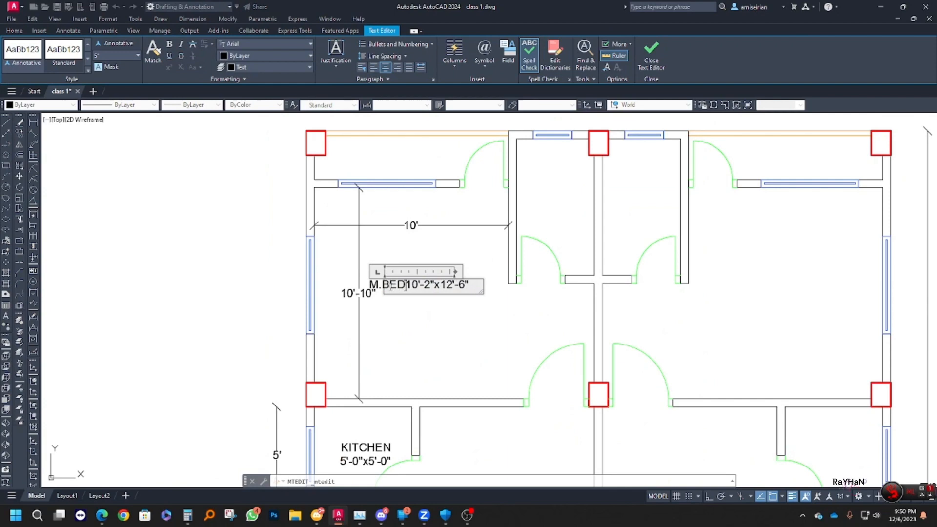
pyautogui.scroll(2, 390, 288)
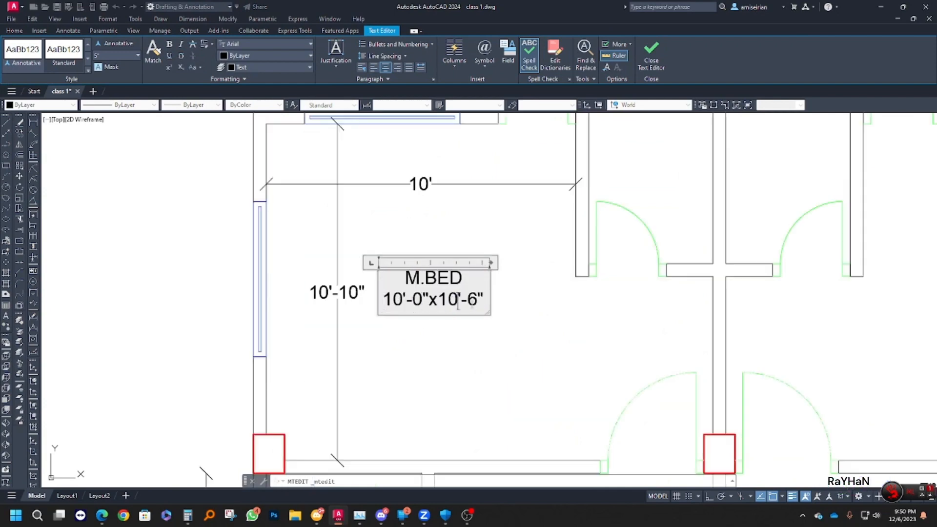
pyautogui.press('Escape')
# Erase the two dimensions in the M.BED room and the two in the southwest DRAWING room
pyautogui.click(378, 225)
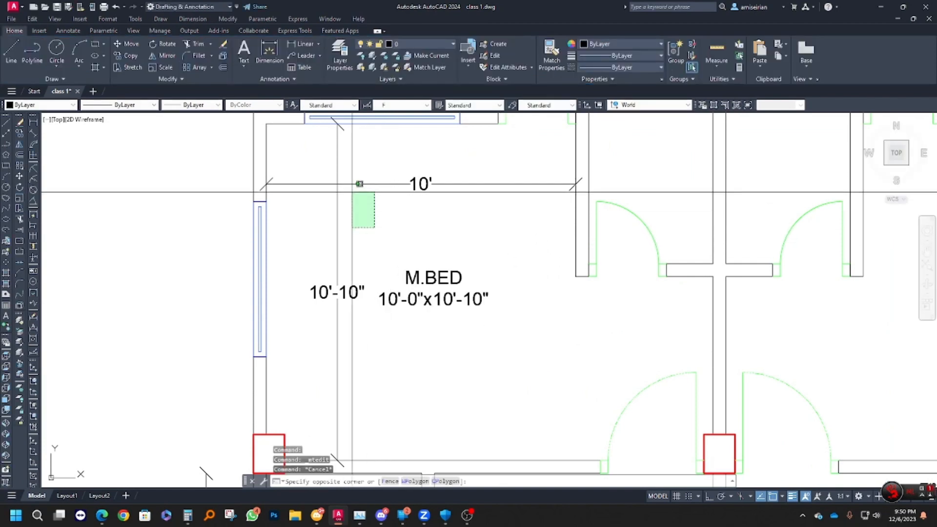
pyautogui.click(333, 181)
pyautogui.scroll(-6, 370, 206)
pyautogui.scroll(2, 388, 429)
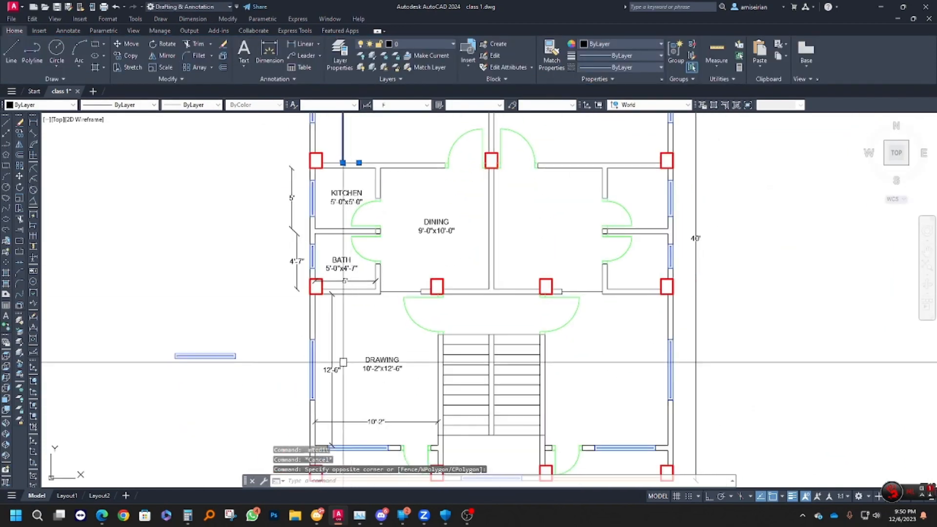
pyautogui.click(357, 431)
pyautogui.click(350, 423)
pyautogui.write('e')
pyautogui.press('space')
# Erase the kitchen and bath vertical dimensions outside the west wall
pyautogui.scroll(2, 300, 267)
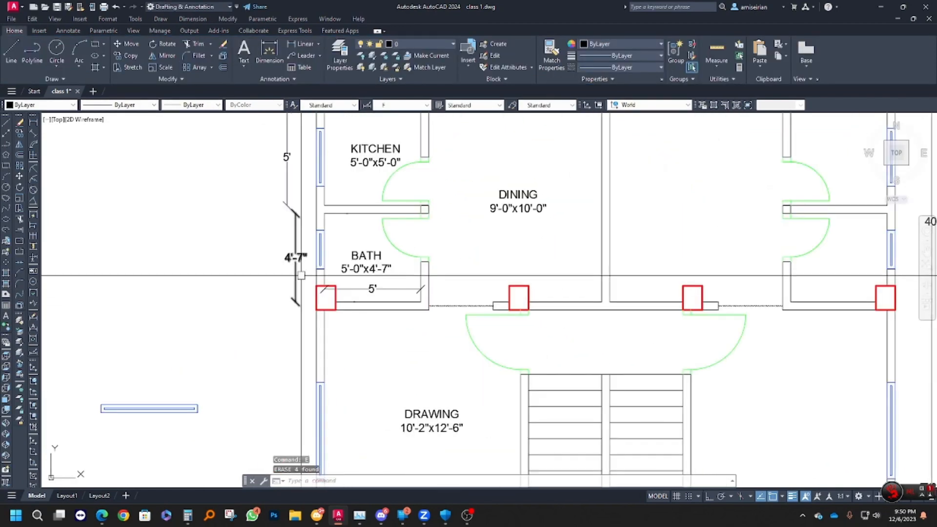
pyautogui.click(306, 268)
pyautogui.click(270, 184)
pyautogui.write('e')
pyautogui.press('space')
# Copy the BATH label into the small north room just west of the centre wall and end the copy
pyautogui.scroll(-4, 282, 234)
pyautogui.moveTo(349, 244); pyautogui.dragTo(330, 300, button='middle')
pyautogui.click(300, 302)
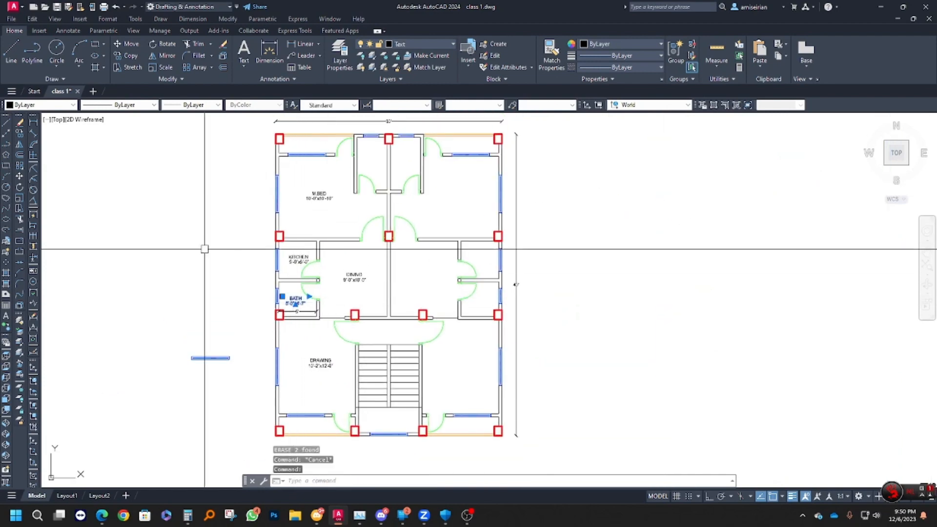
pyautogui.write('co')
pyautogui.press('space')
pyautogui.click(298, 313)
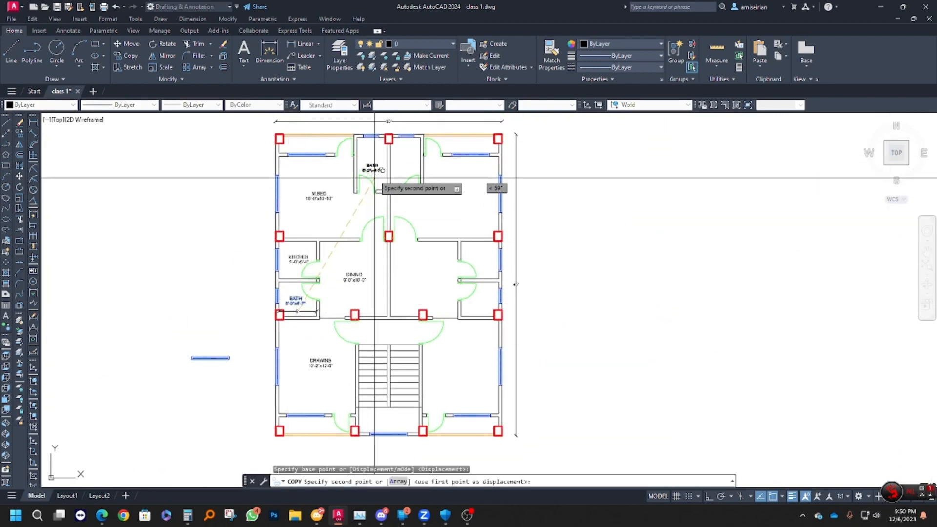
pyautogui.scroll(4, 376, 165)
pyautogui.press('Escape')
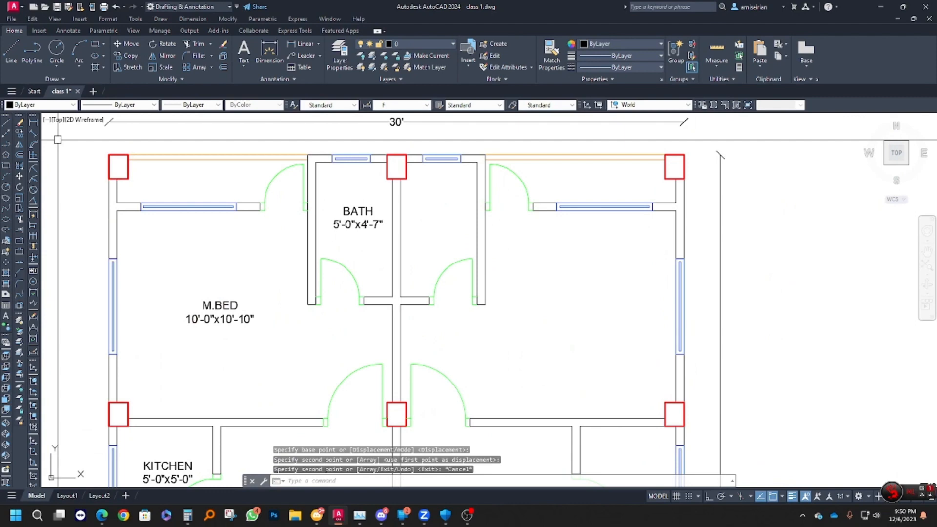
# Measure the north bath's width and length between its walls with temporary linear dimensions
pyautogui.click(34, 122)
pyautogui.scroll(2, 337, 184)
pyautogui.click(331, 192)
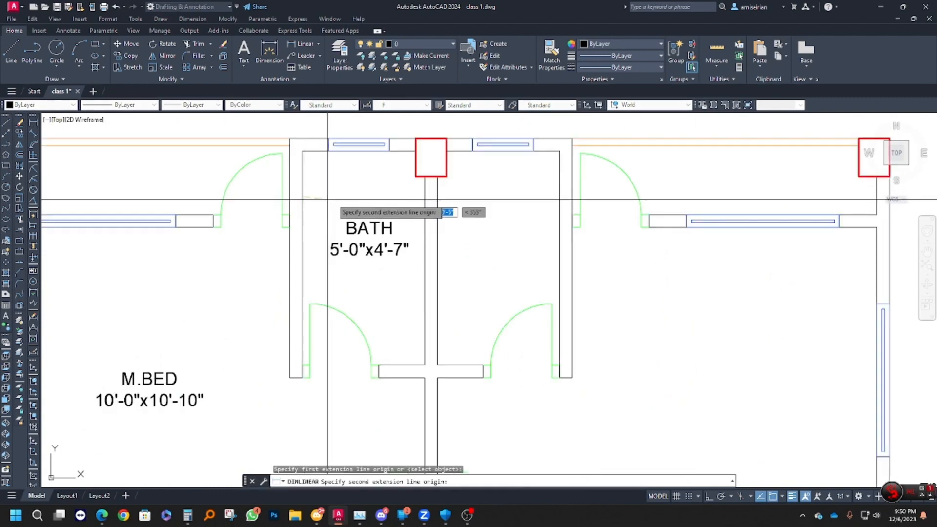
pyautogui.click(425, 196)
pyautogui.press('Escape')
pyautogui.press('Return')
pyautogui.click(359, 144)
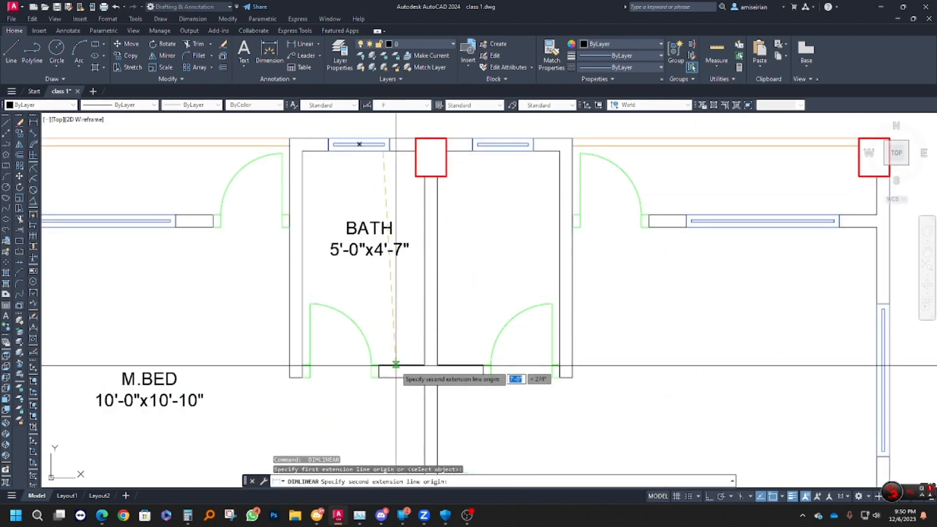
pyautogui.press('Escape')
# Set the size line of the north BATH label to 4'-0"x7'-0"
pyautogui.doubleClick(370, 239)
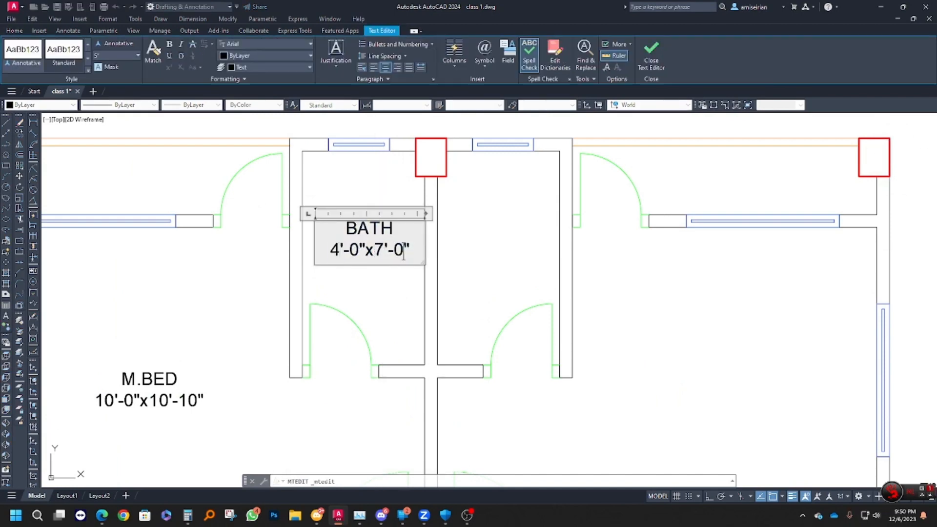
pyautogui.press('Escape')
pyautogui.press('Escape')
# Erase the horizontal dimension below the label in the lower west bath
pyautogui.scroll(-5, 335, 189)
pyautogui.scroll(4, 280, 332)
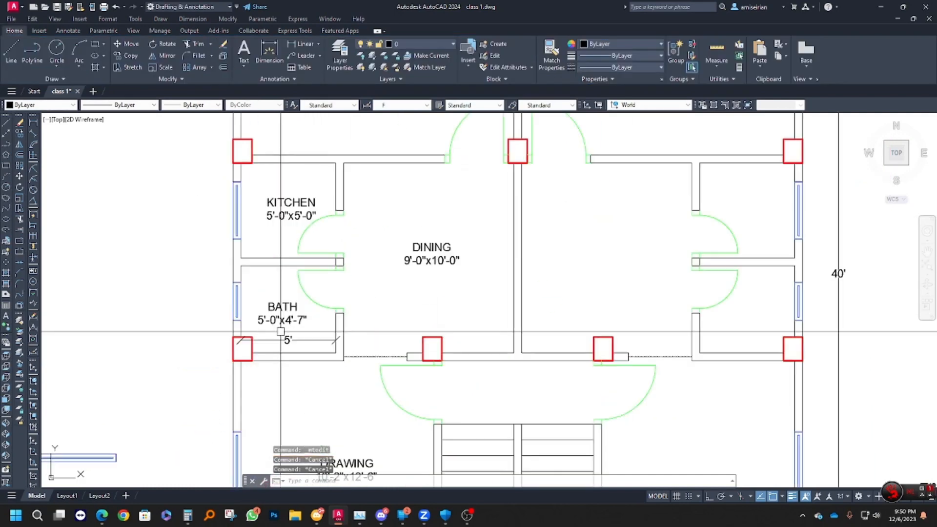
pyautogui.click(281, 338)
pyautogui.press('Delete')
# Mirror all six room labels about the plan's vertical centre line with Ortho on, keeping the originals
pyautogui.scroll(-5, 280, 332)
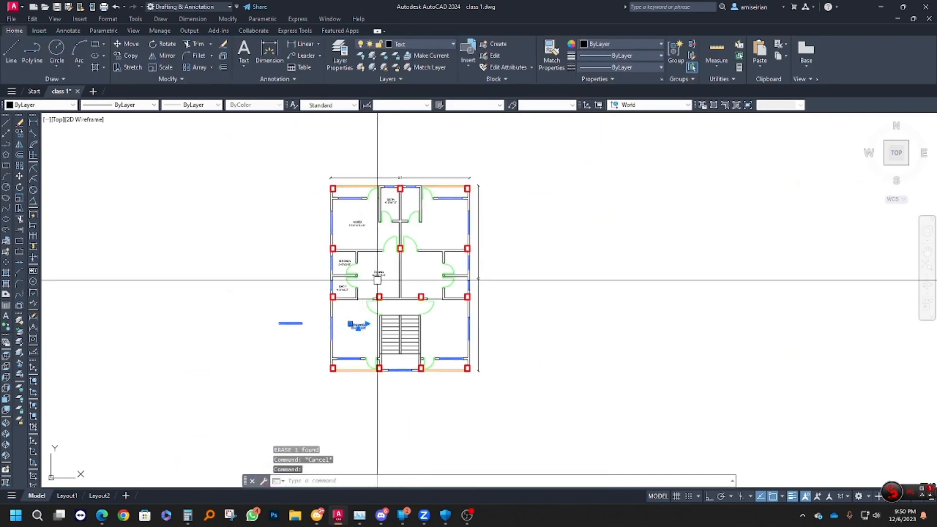
pyautogui.scroll(2, 378, 280)
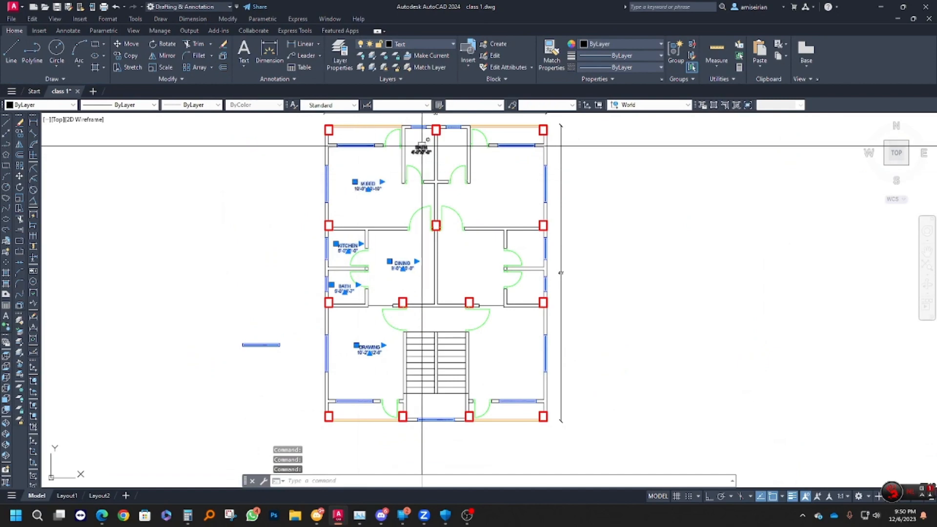
pyautogui.write('mi')
pyautogui.press('Return')
pyautogui.scroll(2, 415, 184)
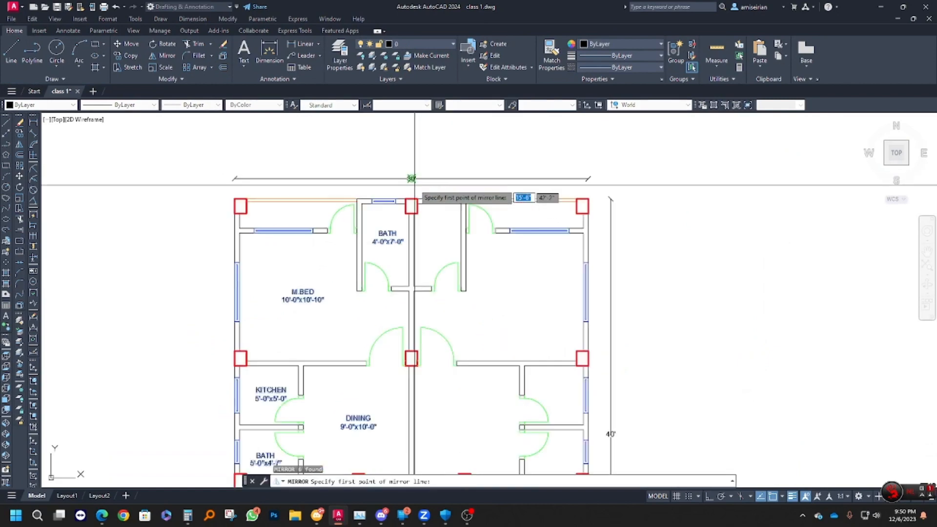
pyautogui.click(411, 206)
pyautogui.moveTo(423, 140); pyautogui.dragTo(404, 112, button='middle')
pyautogui.click(408, 166)
pyautogui.press('Return')
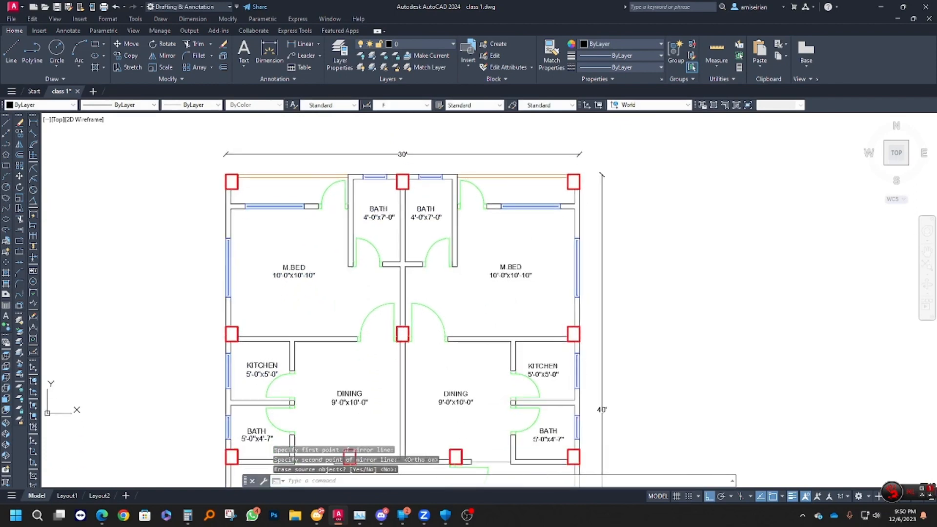
pyautogui.scroll(-3, 478, 341)
pyautogui.moveTo(478, 341); pyautogui.dragTo(537, 355, button='middle')
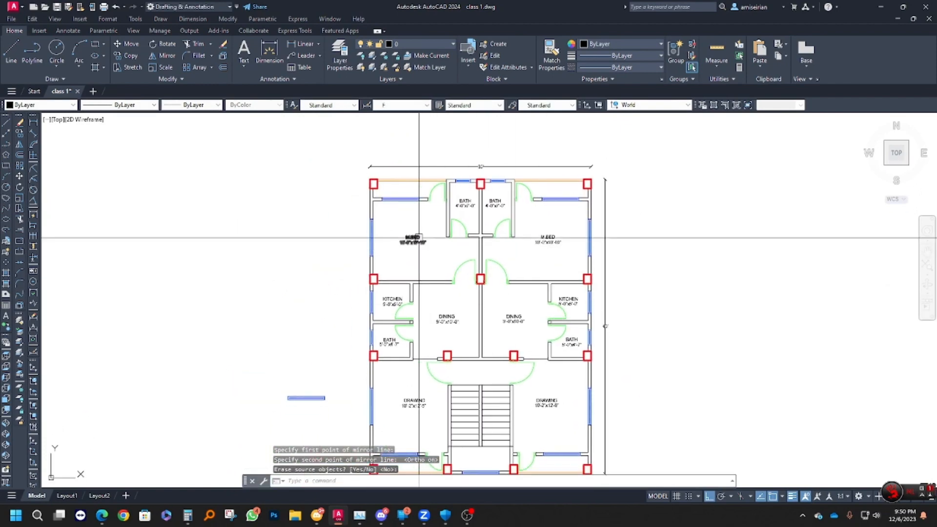
# Copy the west M.BED label up into the northwest veranda strip with Ortho off
pyautogui.click(419, 237)
pyautogui.click(20, 134)
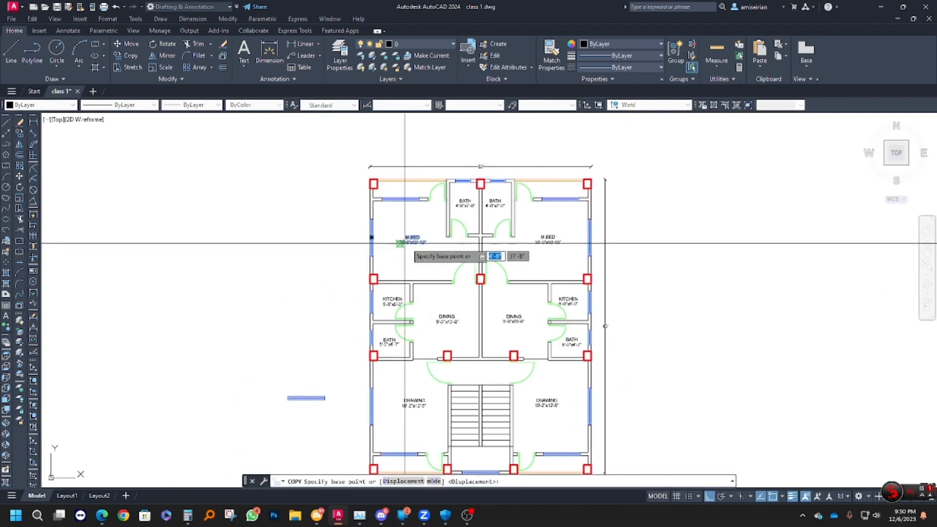
pyautogui.click(426, 245)
pyautogui.scroll(5, 401, 182)
pyautogui.moveTo(407, 219); pyautogui.dragTo(403, 253, button='middle')
pyautogui.press('F8')
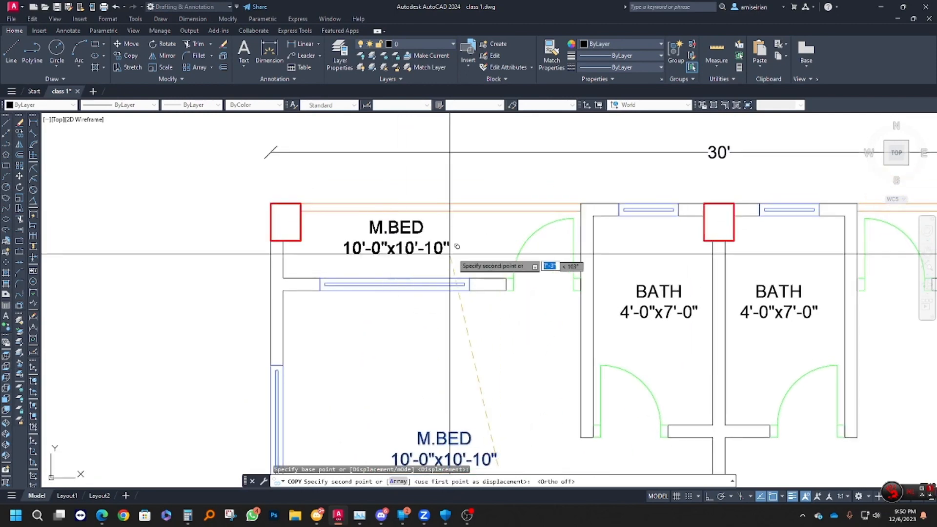
pyautogui.click(476, 252)
pyautogui.press('Escape')
# Change the copied veranda label to VER WIDE 2'-6" on a single line and centre it in the northwest veranda
pyautogui.doubleClick(447, 226)
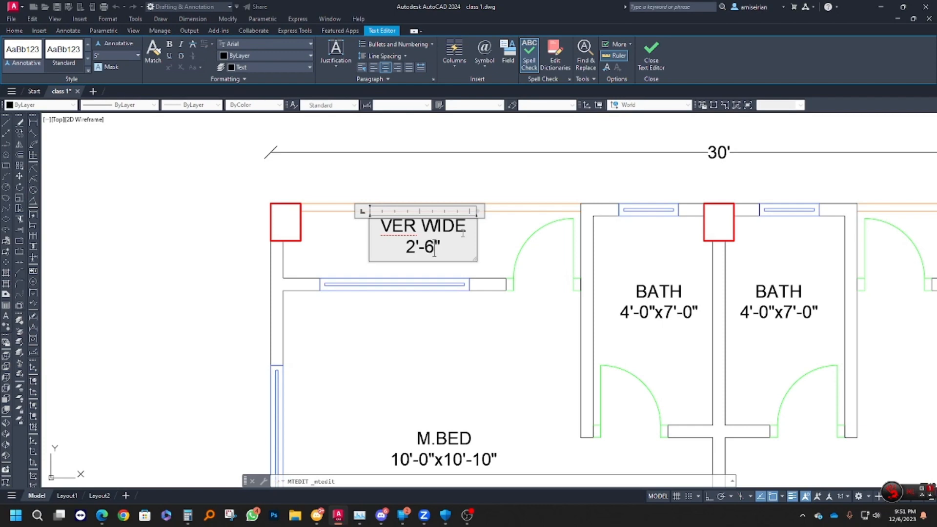
pyautogui.press('Escape')
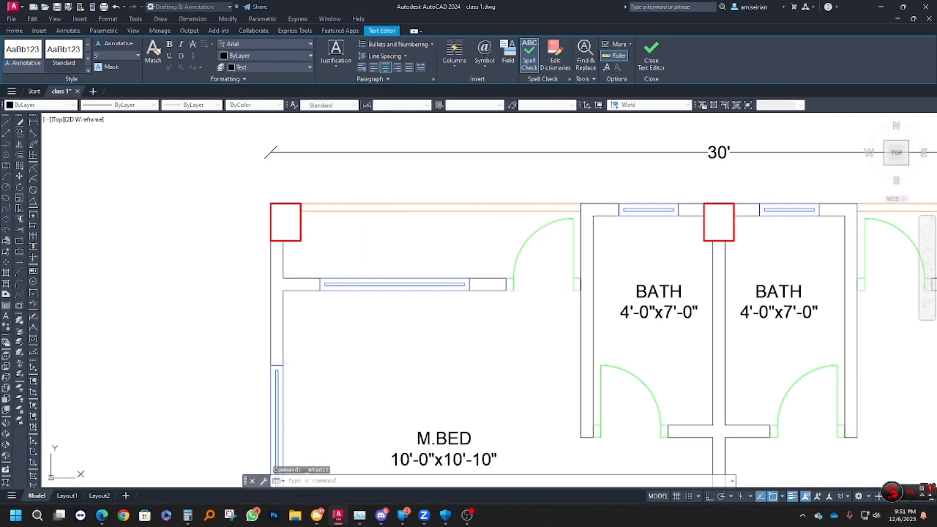
pyautogui.write('m')
pyautogui.press('space')
pyautogui.click(486, 328)
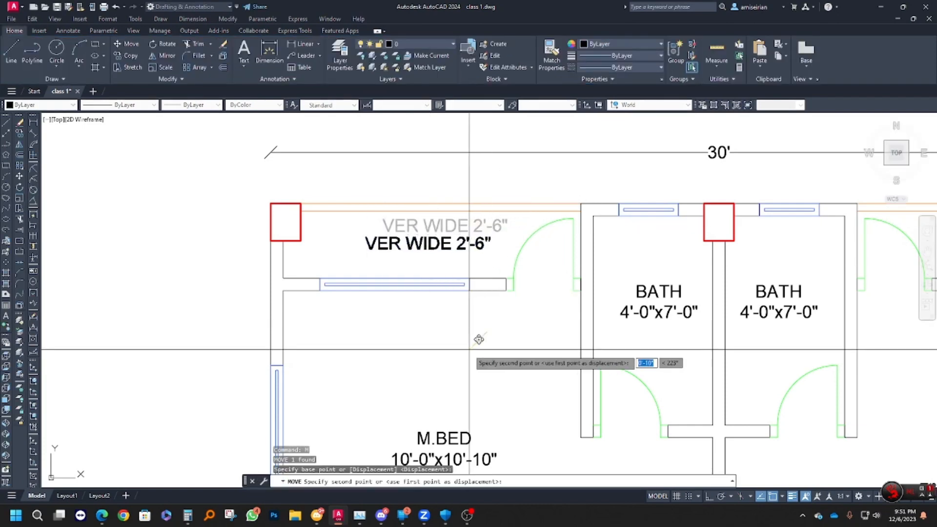
pyautogui.click(468, 351)
pyautogui.press('Escape')
# Copy the VER WIDE 2'-6" label straight down into the southwest veranda with Ortho on
pyautogui.click(434, 250)
pyautogui.click(21, 132)
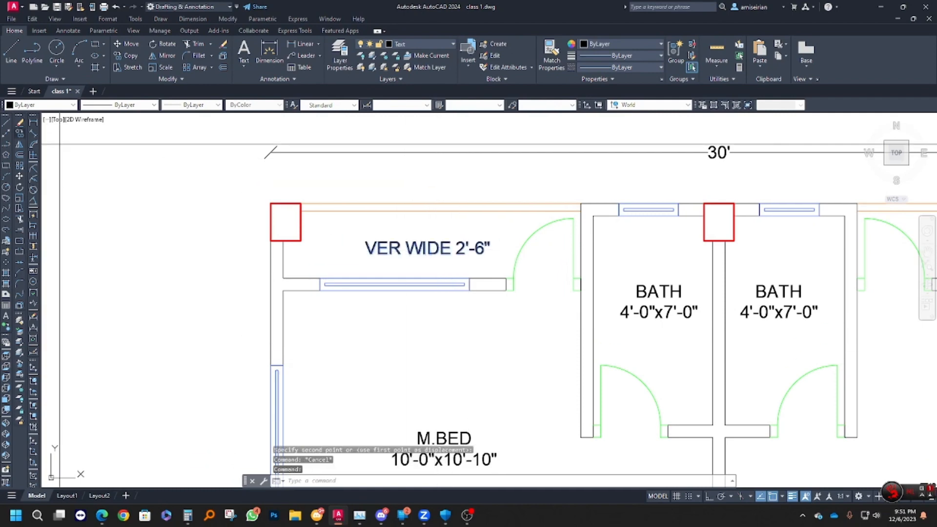
pyautogui.scroll(-2, 326, 225)
pyautogui.click(368, 236)
pyautogui.scroll(-2, 366, 270)
pyautogui.moveTo(364, 288); pyautogui.dragTo(371, 200, button='middle')
pyautogui.press('F8')
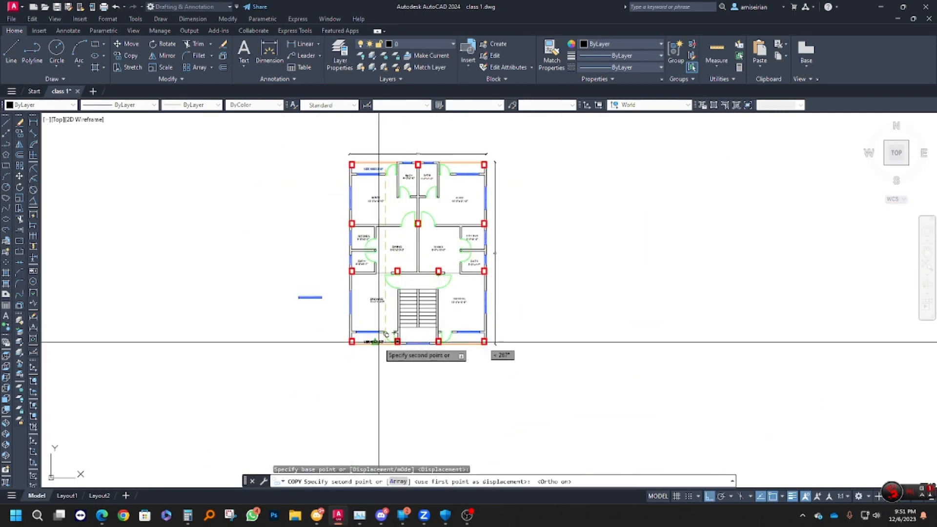
pyautogui.scroll(10, 379, 341)
pyautogui.click(361, 313)
pyautogui.press('Return')
# Mirror both VER WIDE 2'-6" labels about the plan's vertical centre line, keeping the originals
pyautogui.scroll(-8, 345, 314)
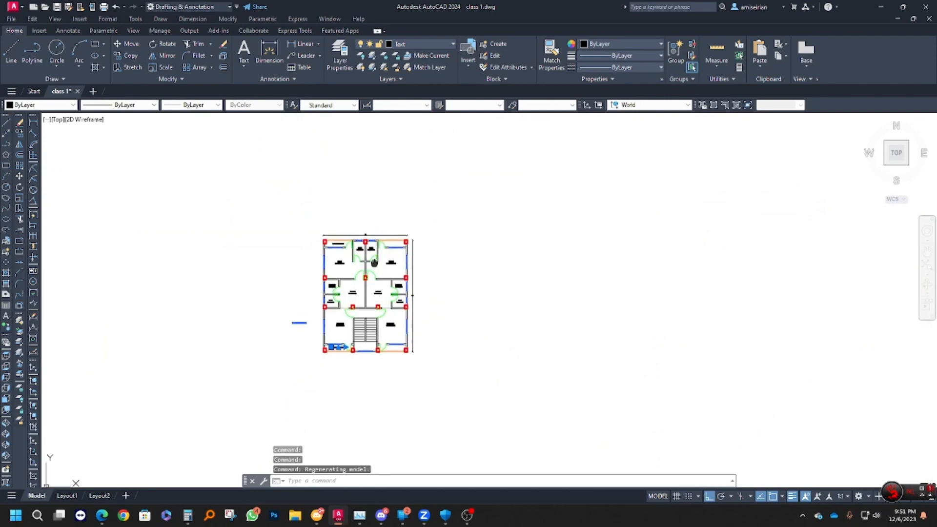
pyautogui.scroll(4, 329, 218)
pyautogui.write('mi')
pyautogui.press('Return')
pyautogui.scroll(6, 381, 220)
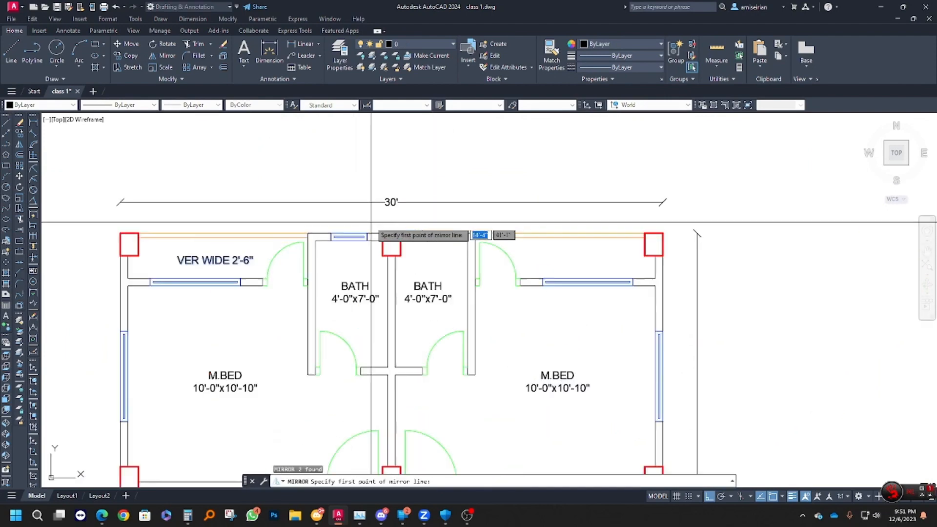
pyautogui.click(403, 240)
pyautogui.click(402, 257)
pyautogui.press('Escape')
pyautogui.scroll(-8, 418, 349)
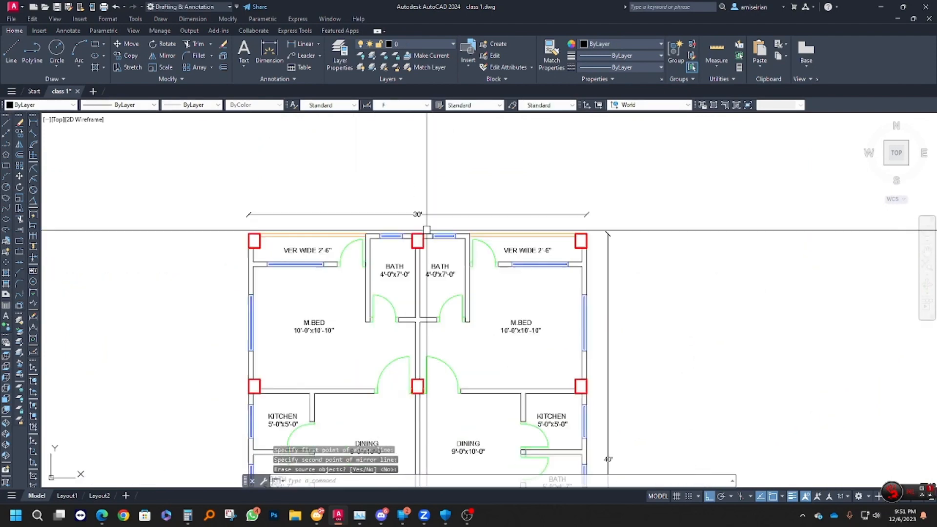
# Copy the east DINING label into the lobby between the two drawing room doors, just north of the stair flights
pyautogui.scroll(5, 418, 350)
pyautogui.moveTo(418, 349); pyautogui.dragTo(433, 281, button='middle')
pyautogui.click(429, 246)
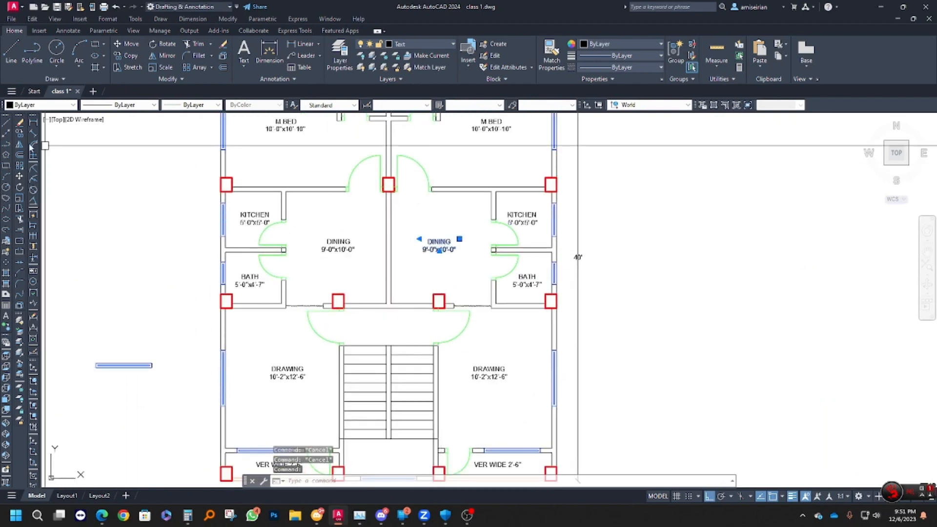
pyautogui.click(19, 133)
pyautogui.click(421, 249)
pyautogui.scroll(-2, 433, 278)
pyautogui.scroll(6, 433, 278)
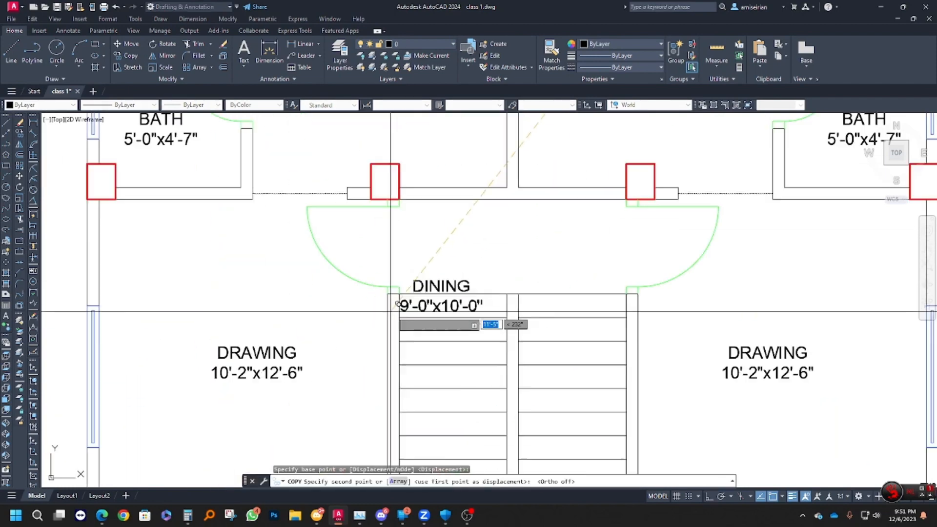
pyautogui.scroll(-3, 471, 263)
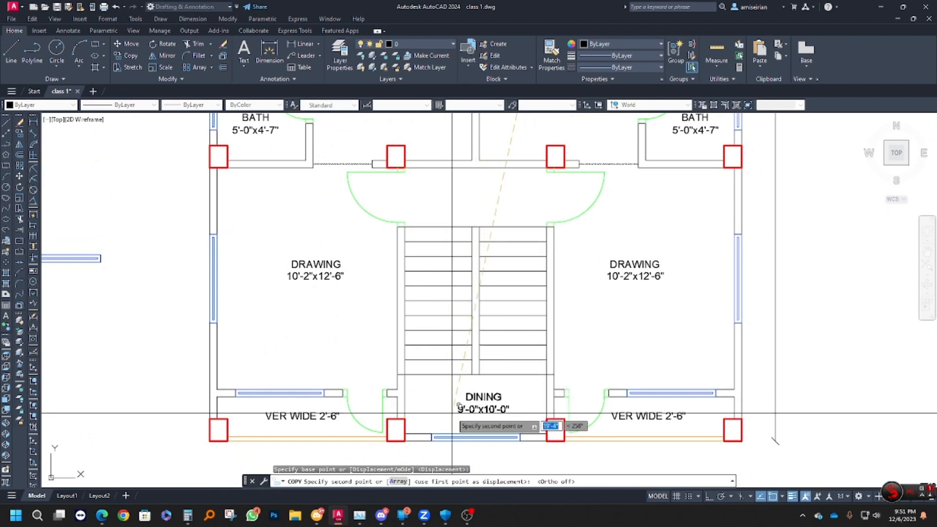
pyautogui.click(443, 205)
pyautogui.press('Escape')
pyautogui.moveTo(454, 205); pyautogui.dragTo(454, 231, button='middle')
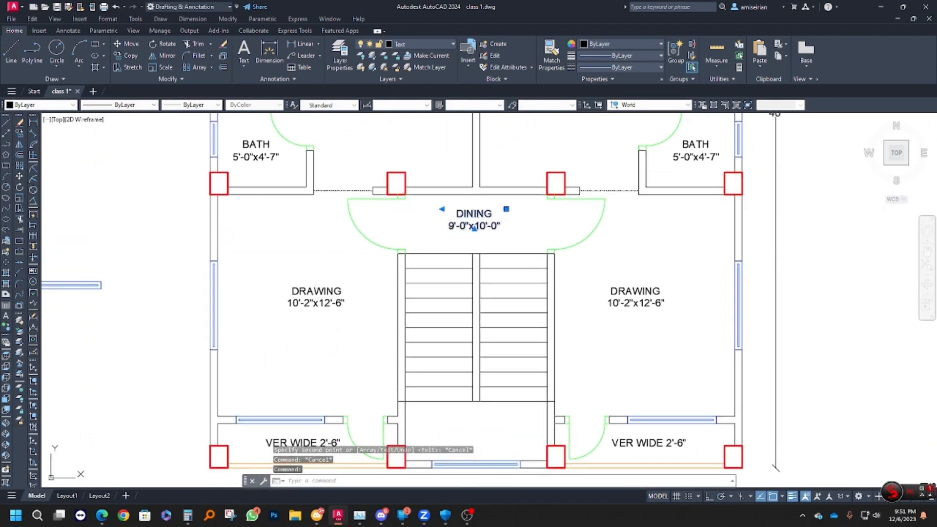
# Change the copied lobby label to STAIR with the size line 8'-0"x15'-0"
pyautogui.doubleClick(473, 213)
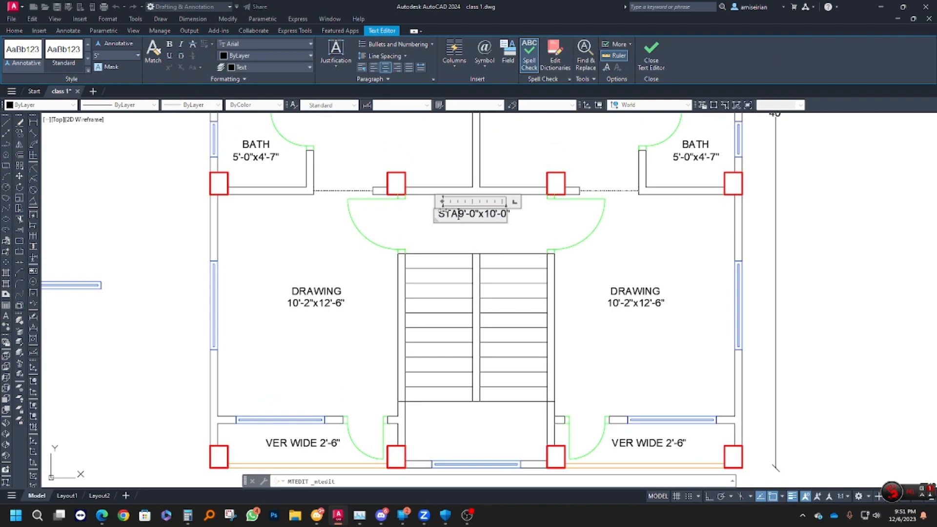
pyautogui.scroll(2, 465, 237)
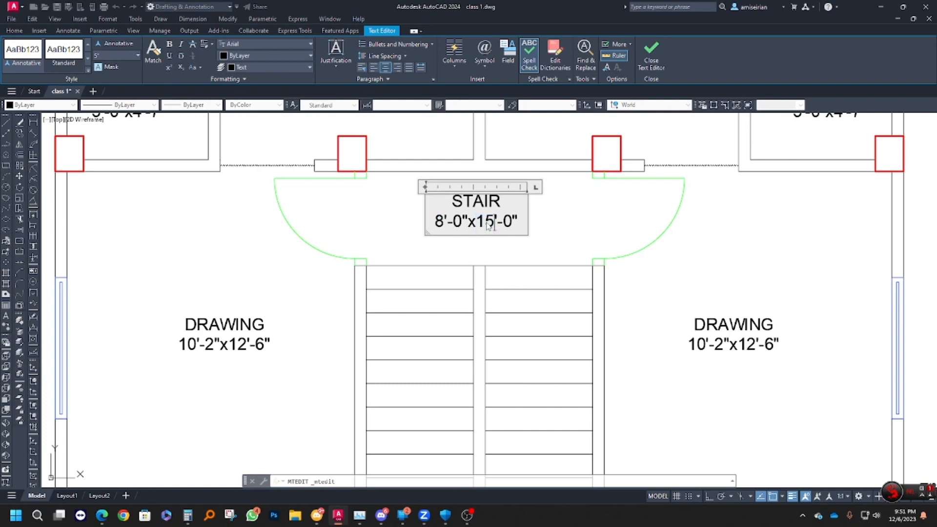
pyautogui.press('Escape')
pyautogui.press('Escape')
pyautogui.scroll(-4, 497, 246)
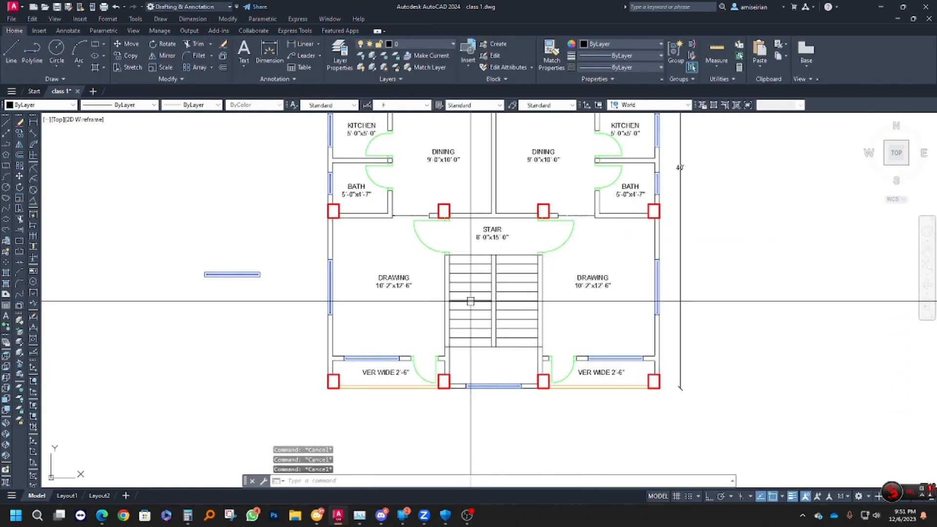
# Draw a polyline from the west flight's first tread line down its middle, across the south landing and partway up the middle of the east flight
pyautogui.write('pl')
pyautogui.press('Return')
pyautogui.scroll(2, 472, 251)
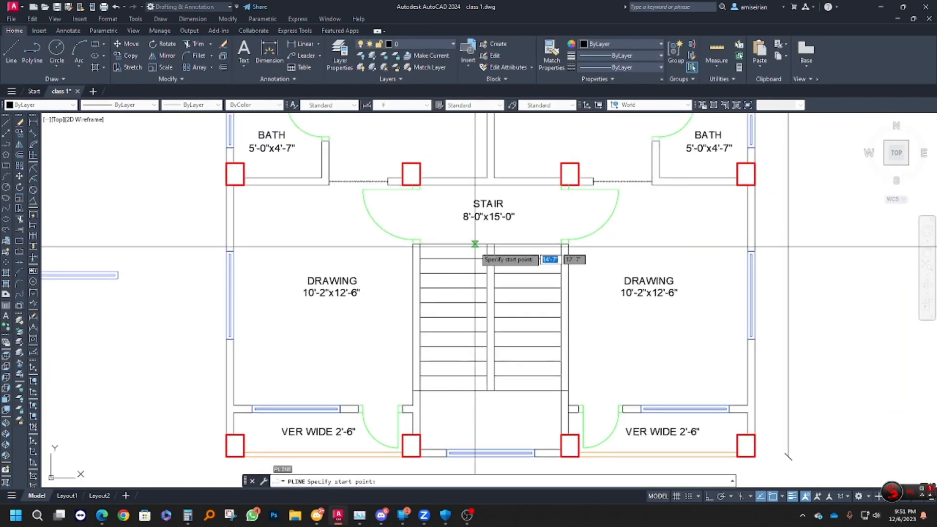
pyautogui.moveTo(420, 270); pyautogui.dragTo(399, 270, button='middle')
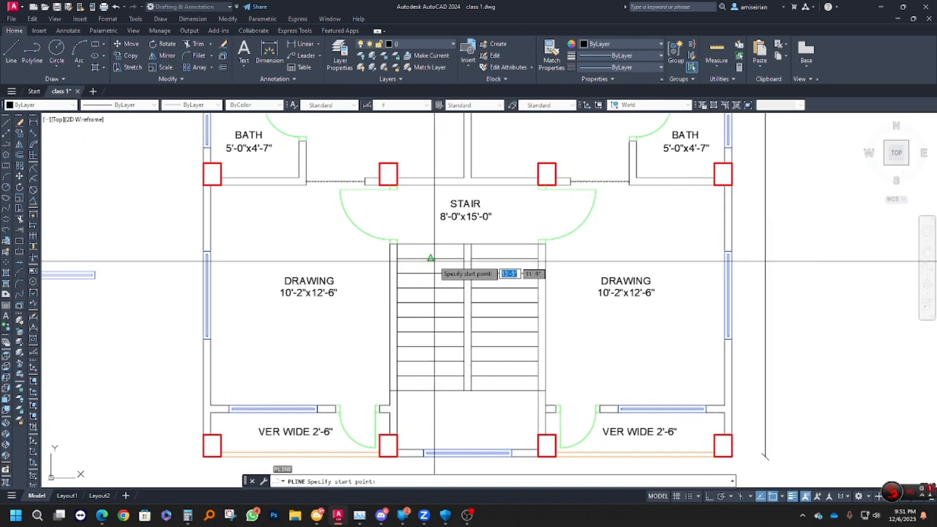
pyautogui.click(430, 257)
pyautogui.moveTo(440, 405); pyautogui.dragTo(439, 370, button='middle')
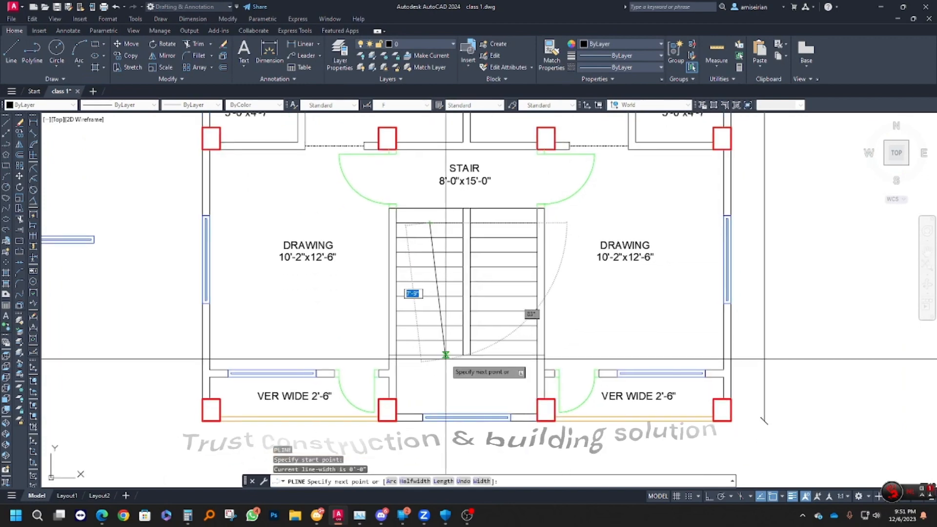
pyautogui.press('F8')
pyautogui.click(429, 381)
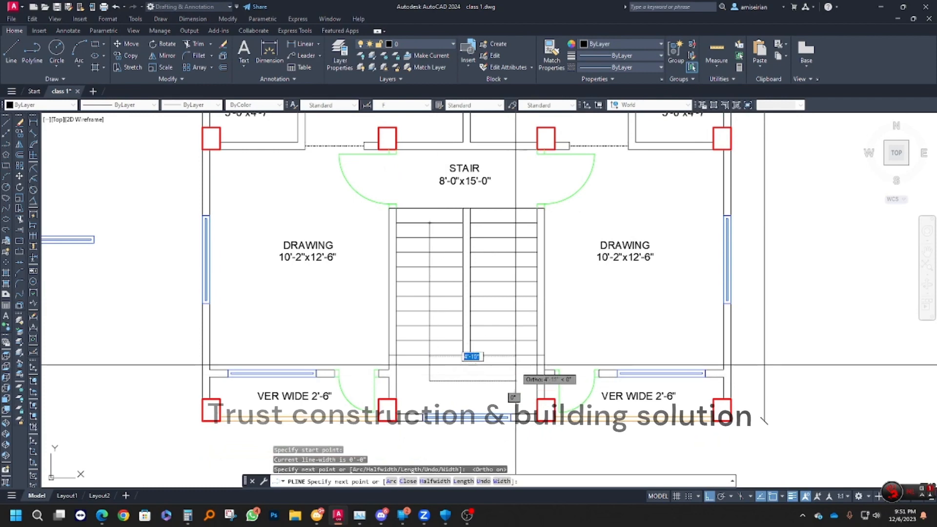
pyautogui.click(503, 380)
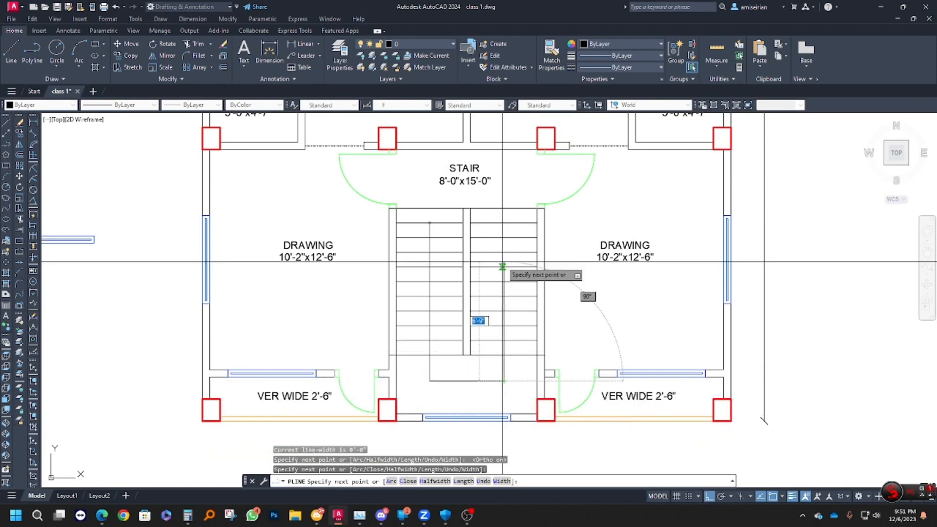
pyautogui.click(502, 266)
# Continue the stair polyline into a notched half arrowhead, one tread deep, reaching the east flight's outer edge, and finish it
pyautogui.scroll(2, 504, 264)
pyautogui.scroll(2, 507, 268)
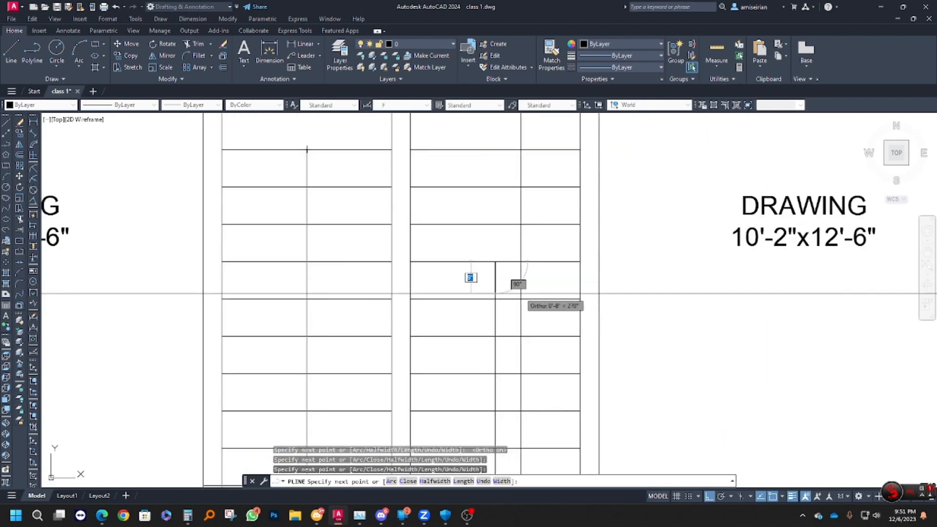
pyautogui.press('F8')
pyautogui.click(567, 294)
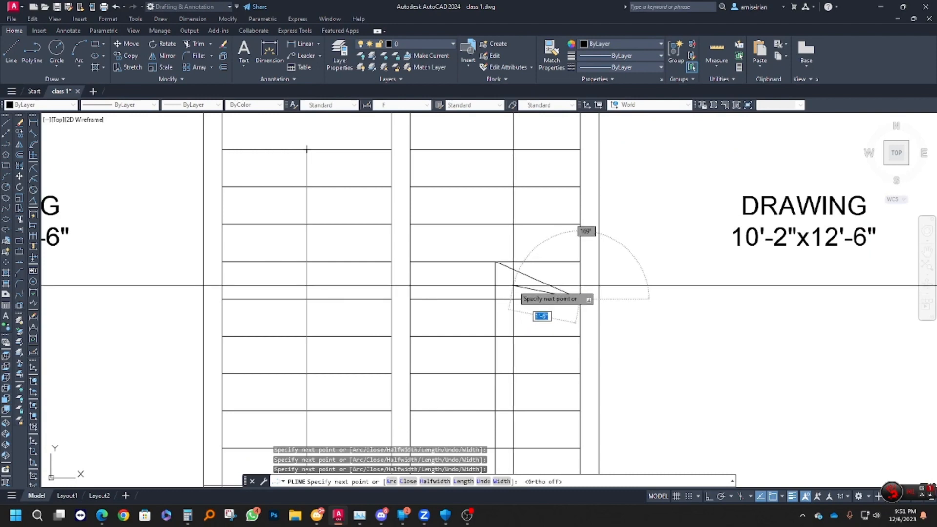
pyautogui.click(513, 286)
pyautogui.click(495, 299)
pyautogui.press('Return')
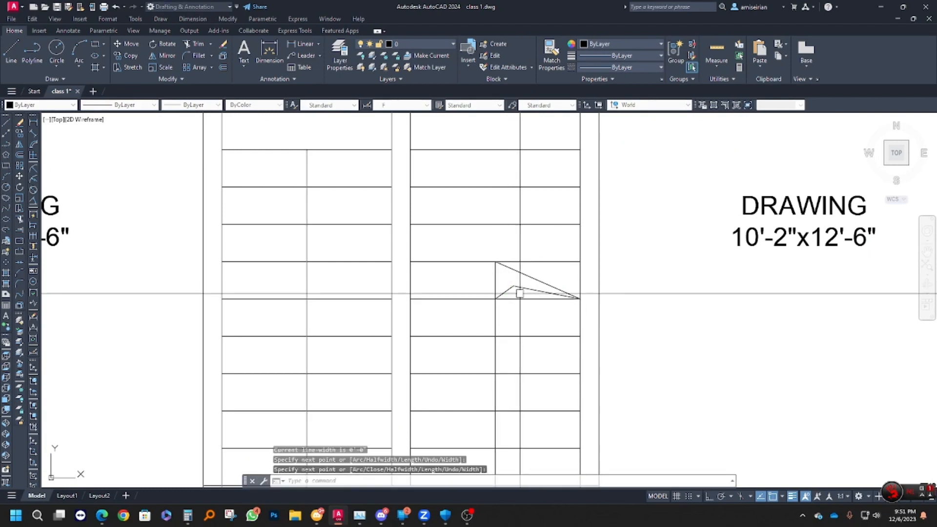
# Explode the stair direction polyline with its half arrowhead into separate lines
pyautogui.scroll(2, 521, 293)
pyautogui.click(500, 253)
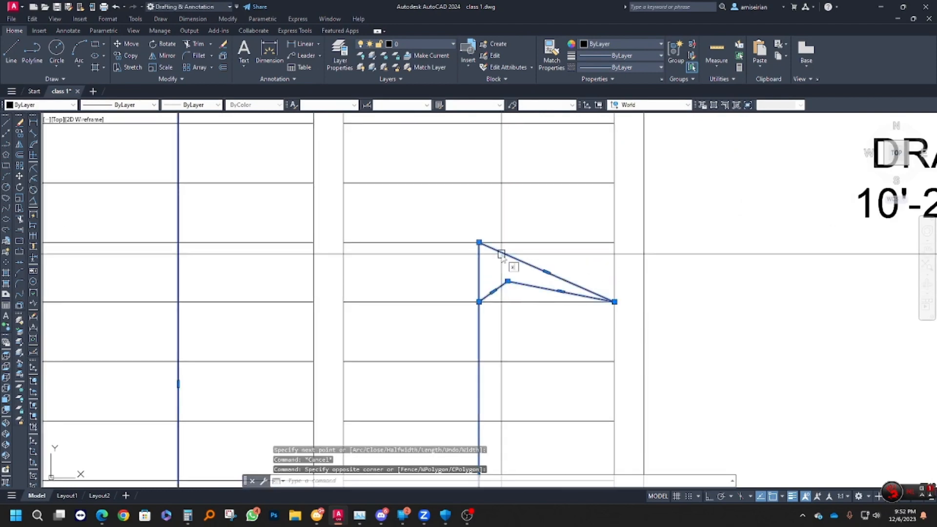
pyautogui.write('x')
pyautogui.press('Return')
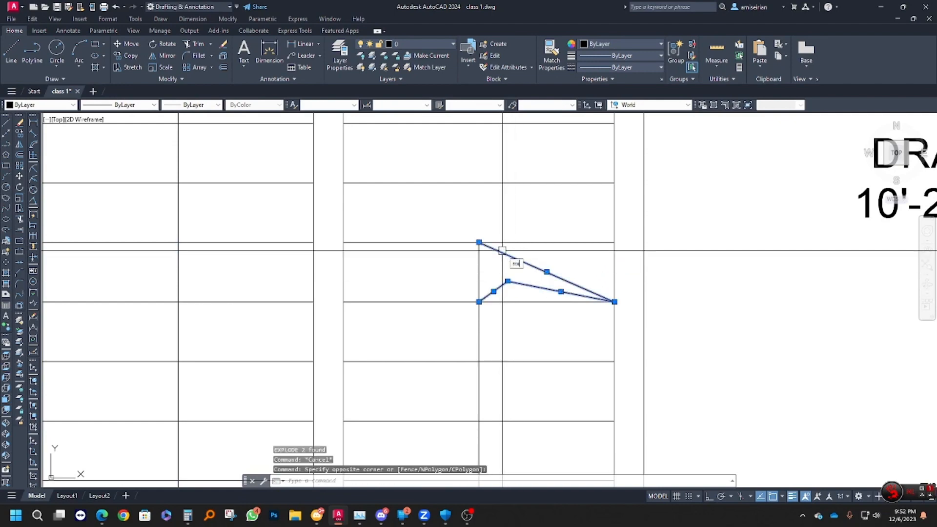
# Mirror the half arrowhead's lines about the east flight's direction line, keeping the originals
pyautogui.write('mi')
pyautogui.press('Return')
pyautogui.click(478, 242)
pyautogui.click(479, 281)
pyautogui.press('Return')
pyautogui.scroll(-6, 467, 293)
pyautogui.moveTo(469, 346); pyautogui.dragTo(476, 312, button='middle')
pyautogui.press('Escape')
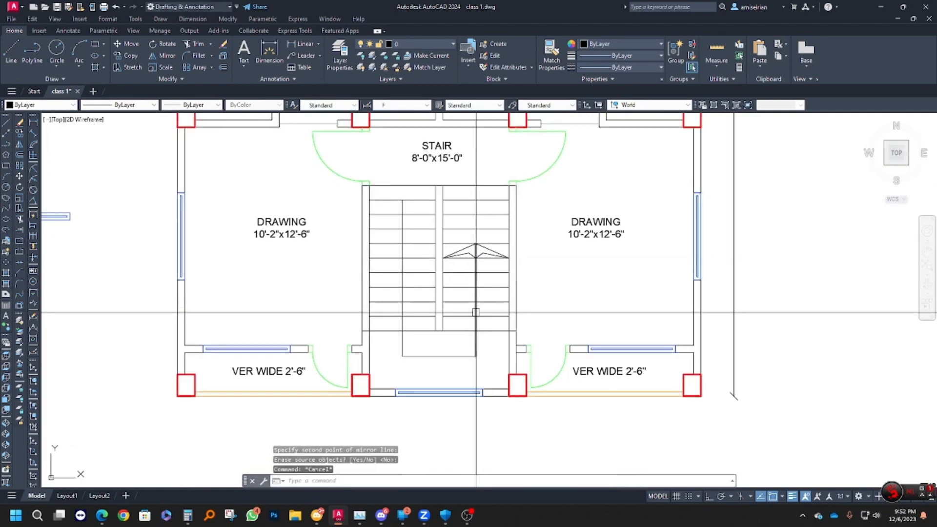
# Join the stair direction lines and all arrowhead lines into one polyline
pyautogui.click(402, 317)
pyautogui.click(476, 332)
pyautogui.scroll(3, 488, 262)
pyautogui.click(484, 240)
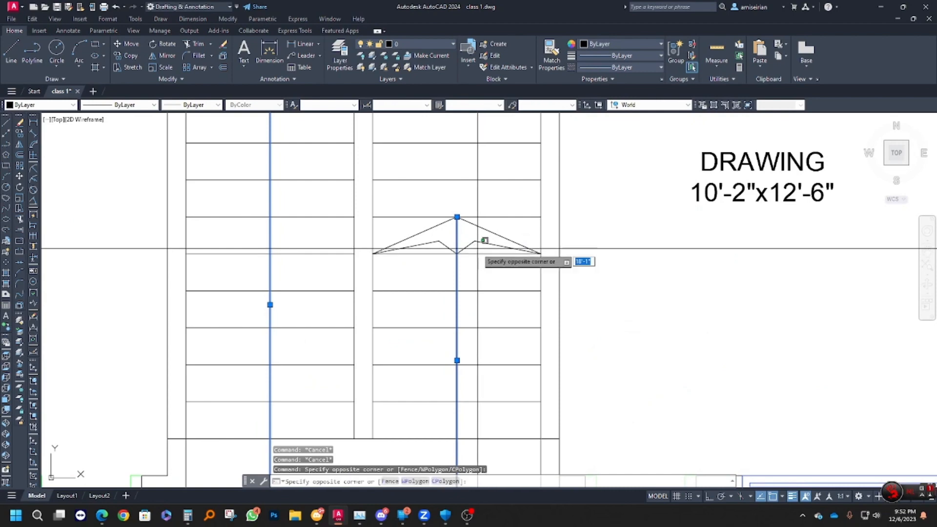
pyautogui.click(410, 219)
pyautogui.write('j')
pyautogui.press('Return')
pyautogui.press('Escape')
pyautogui.scroll(-5, 380, 289)
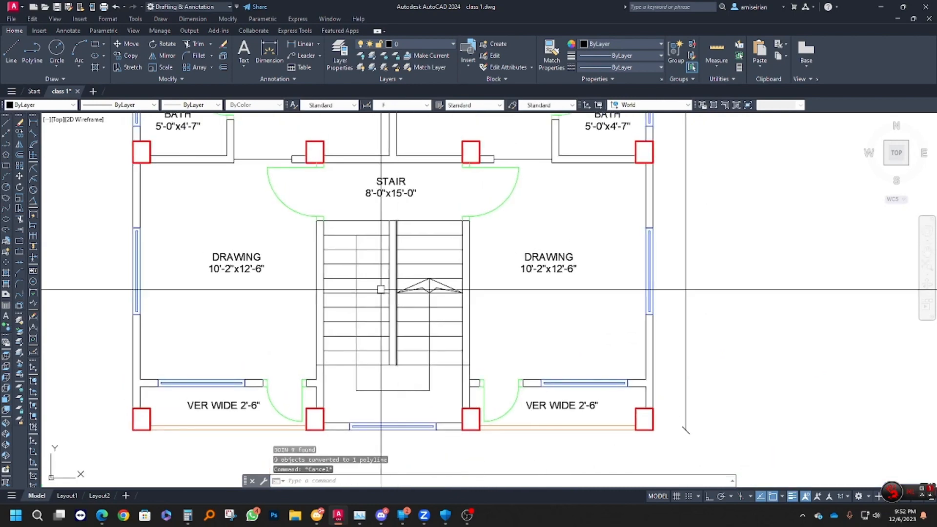
# Draw a small circle centred on the start of the stair direction line in the west flight
pyautogui.write('c')
pyautogui.press('Return')
pyautogui.scroll(5, 373, 249)
pyautogui.click(368, 221)
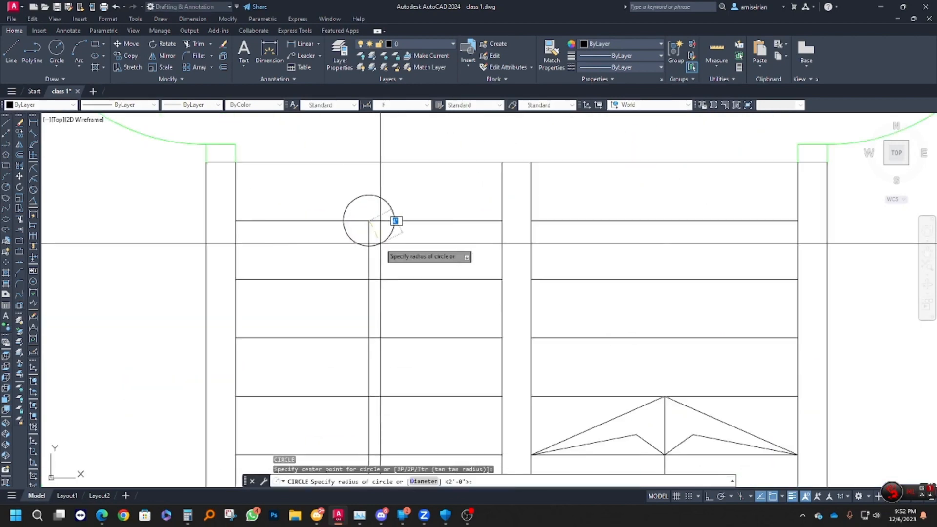
pyautogui.click(396, 221)
pyautogui.scroll(-6, 390, 229)
pyautogui.scroll(3, 388, 234)
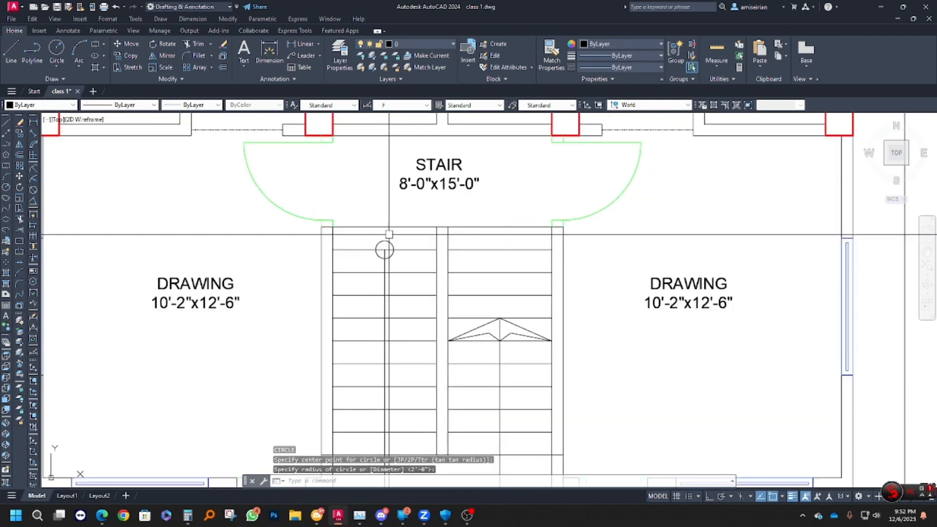
pyautogui.scroll(-4, 386, 242)
pyautogui.press('Escape')
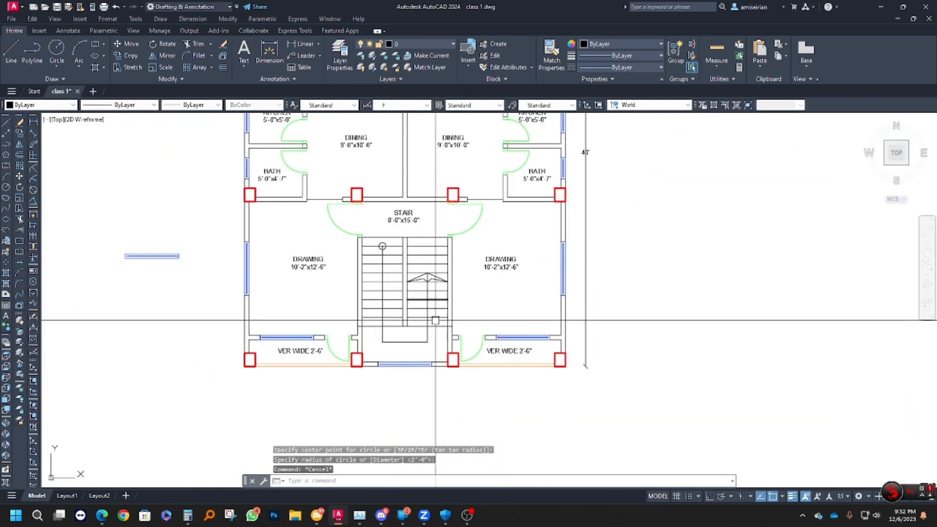
pyautogui.press('Escape')
pyautogui.click(420, 341)
pyautogui.moveTo(420, 339); pyautogui.dragTo(447, 345, button='middle')
pyautogui.scroll(-3, 439, 332)
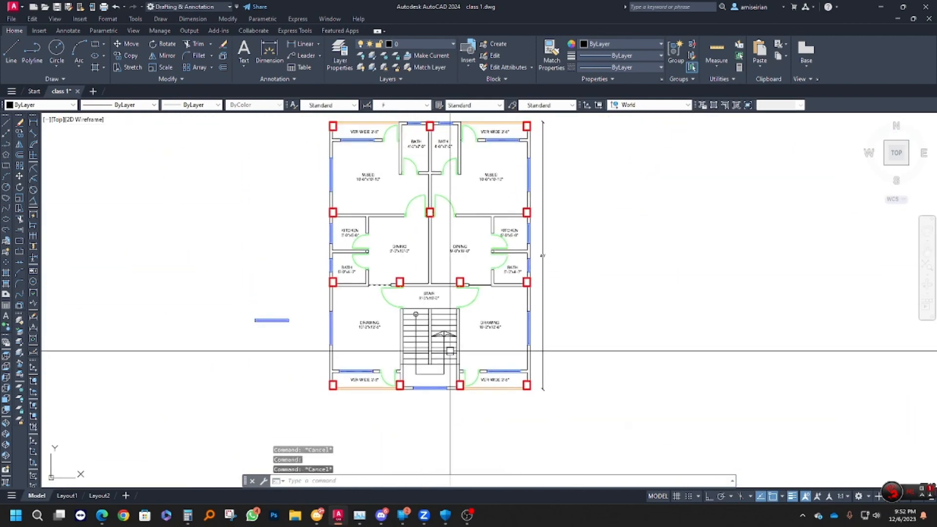
pyautogui.moveTo(474, 298); pyautogui.dragTo(482, 337, button='middle')
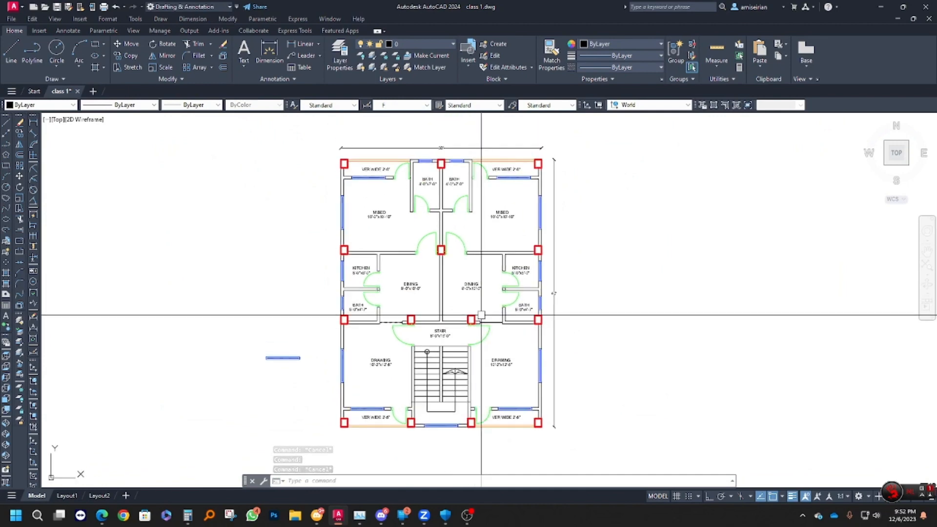
pyautogui.moveTo(469, 324); pyautogui.dragTo(468, 347, button='middle')
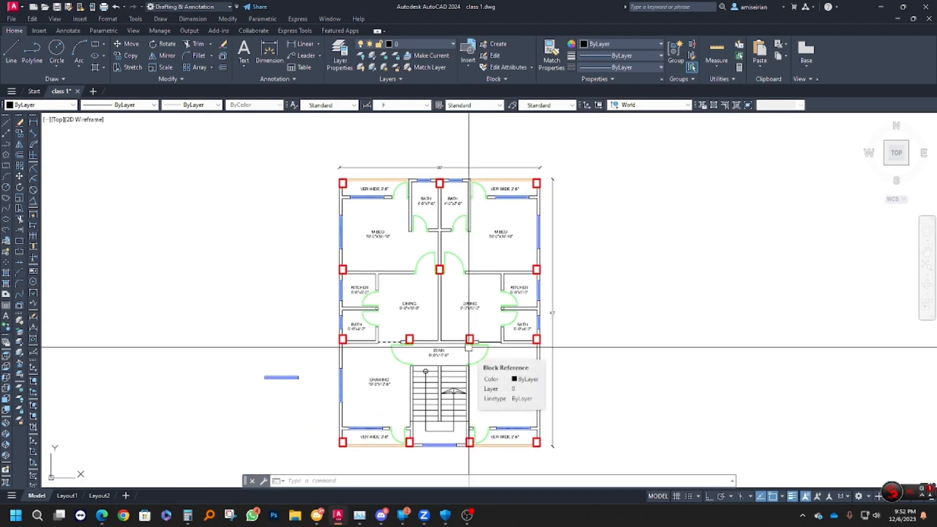
pyautogui.moveTo(469, 347); pyautogui.dragTo(468, 337, button='middle')
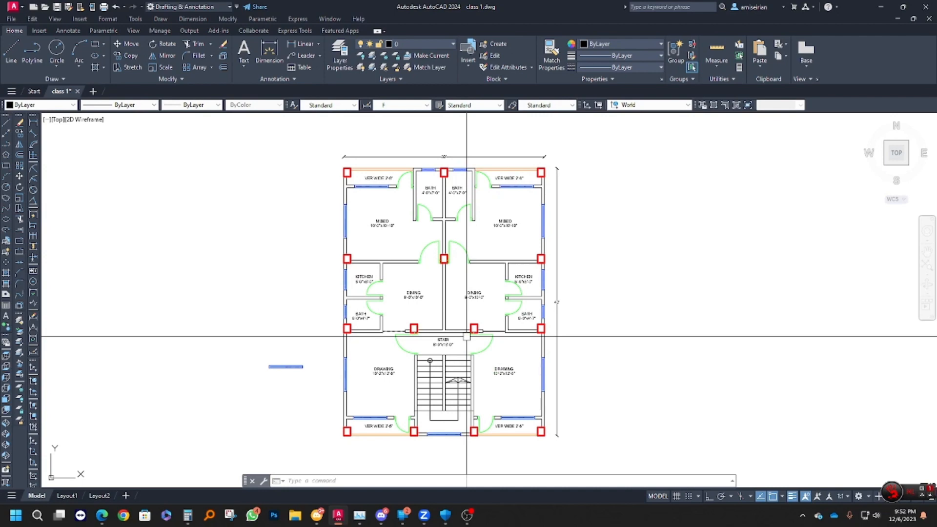
pyautogui.moveTo(467, 336); pyautogui.dragTo(458, 338, button='middle')
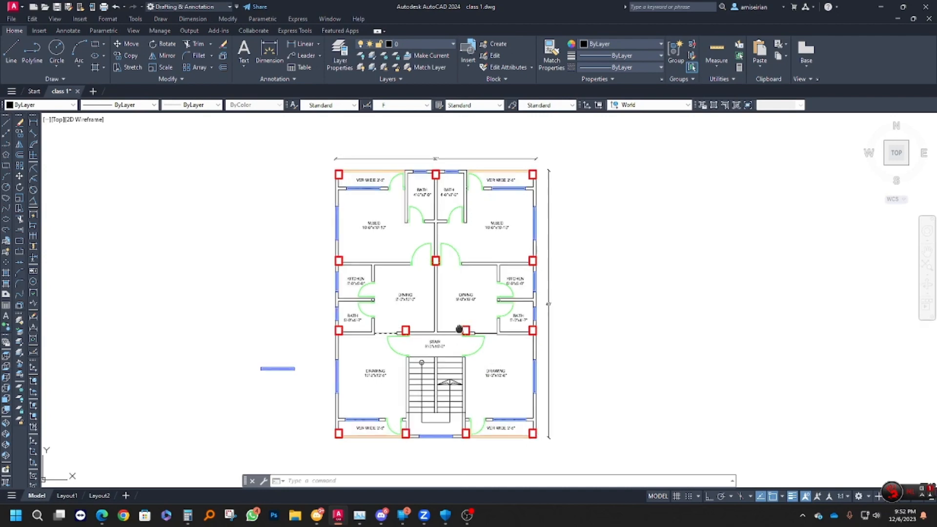
# Erase the stray window block lying outside the floor plan, west of the drawing room
pyautogui.click(294, 382)
pyautogui.click(258, 356)
pyautogui.write('E')
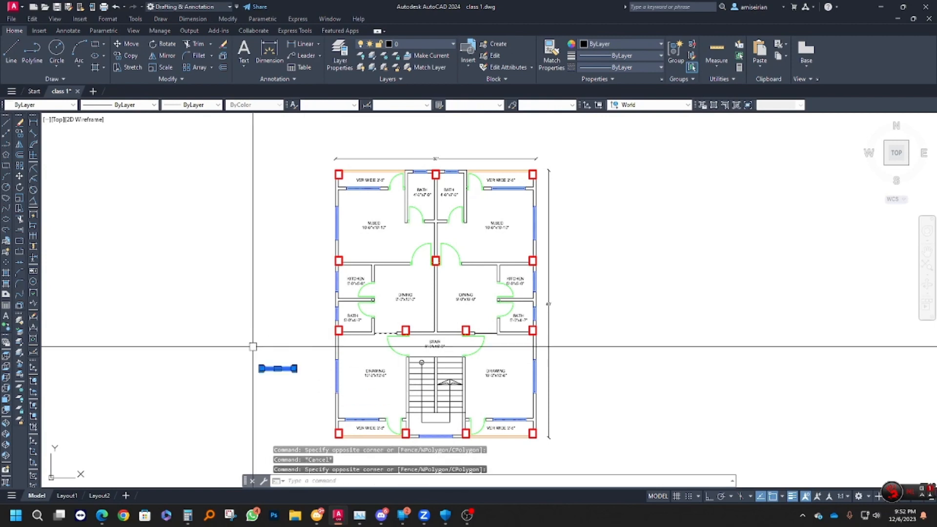
pyautogui.press('Return')
pyautogui.press('Escape')
pyautogui.press('Escape')
pyautogui.press('Escape')
# Save the finished floor plan drawing under its existing file name
pyautogui.moveTo(454, 370); pyautogui.dragTo(443, 370, button='middle')
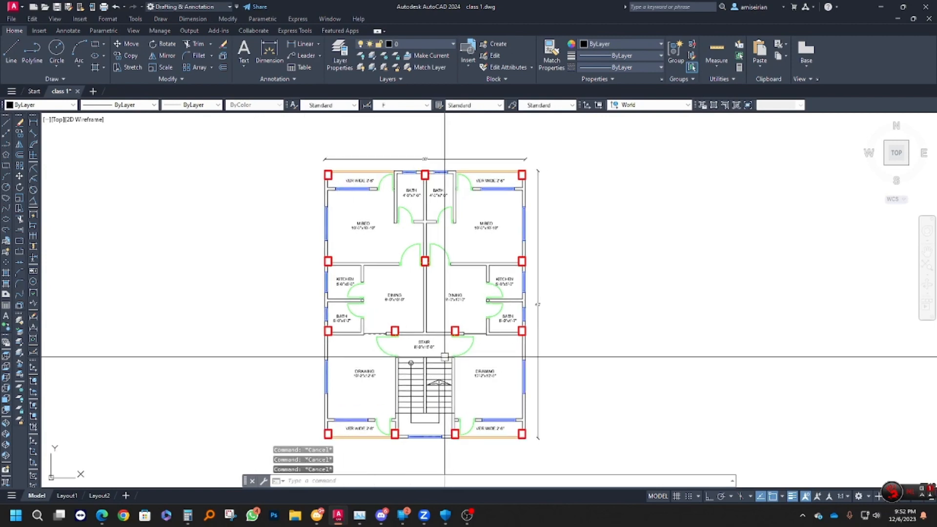
pyautogui.hotkey('ctrl', 's')
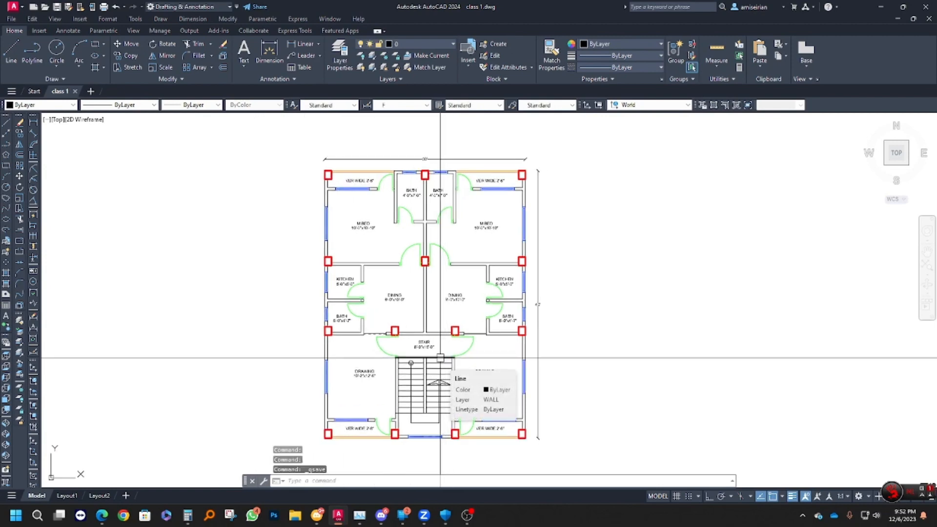
pyautogui.moveTo(440, 358); pyautogui.dragTo(445, 314, button='middle')
pyautogui.hotkey('ctrl', 's')
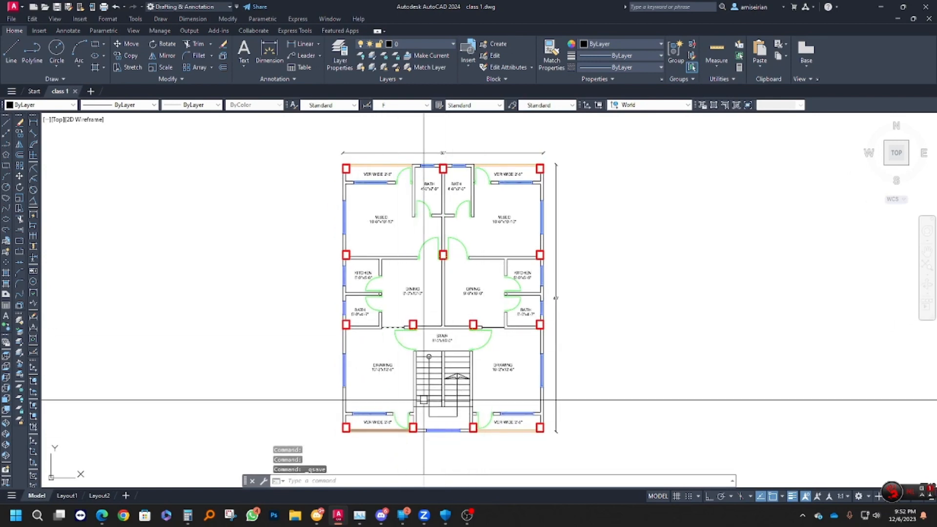
pyautogui.click(474, 513)
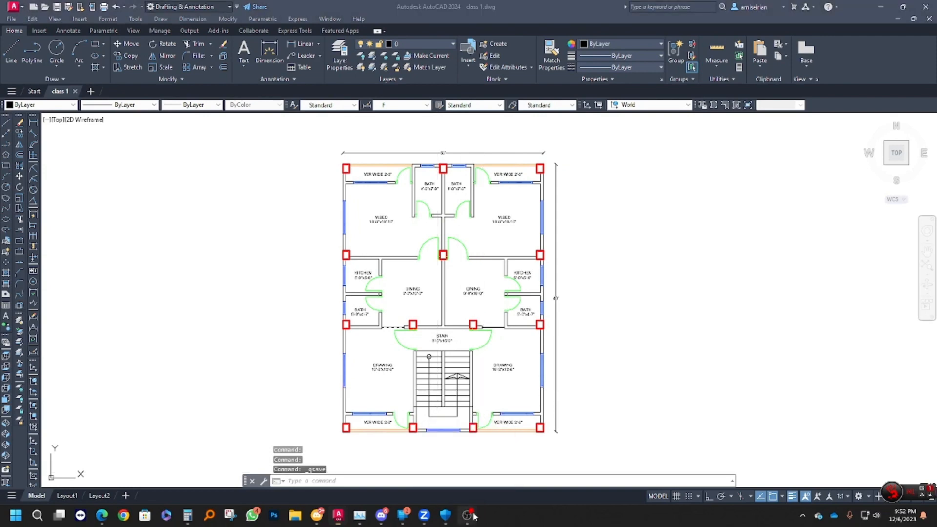